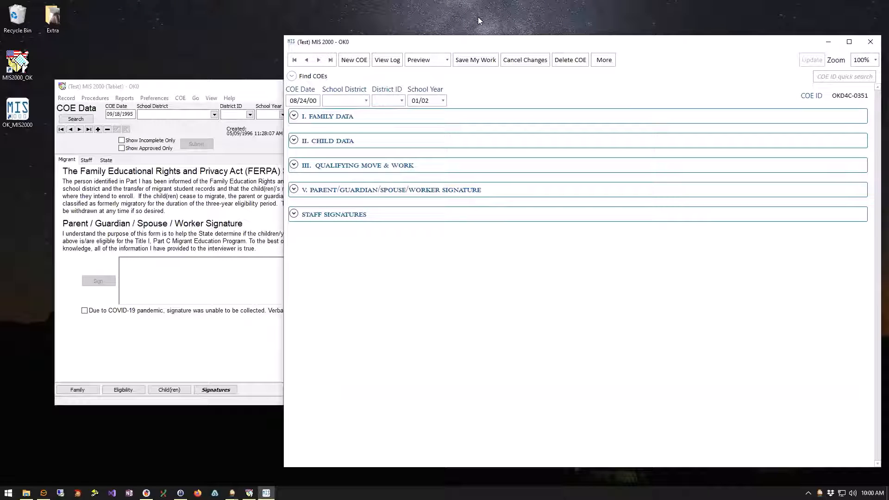
Minimize the old MIS 2000 (Tablet) window and shift the COE form window left.
{"action": "left_click", "coordinate": [189, 101]}
{"action": "left_click", "coordinate": [468, 87]}
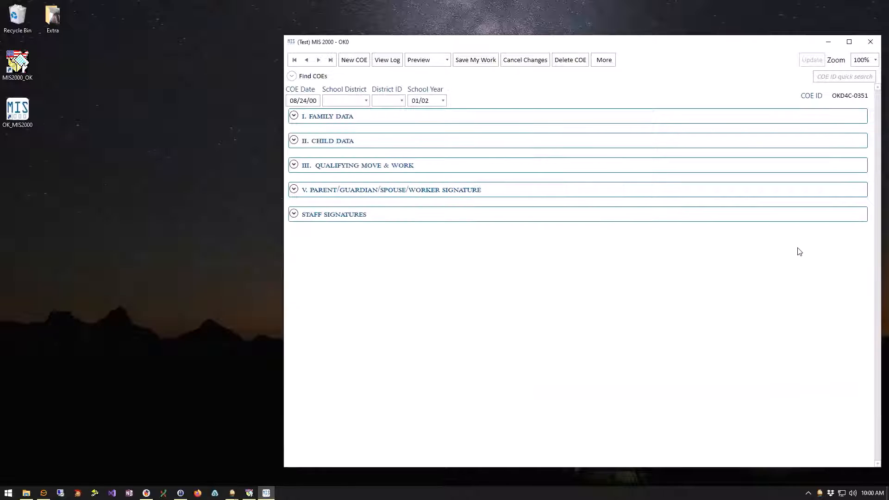
{"action": "left_click_drag", "start_coordinate": [647, 44], "coordinate": [597, 41]}
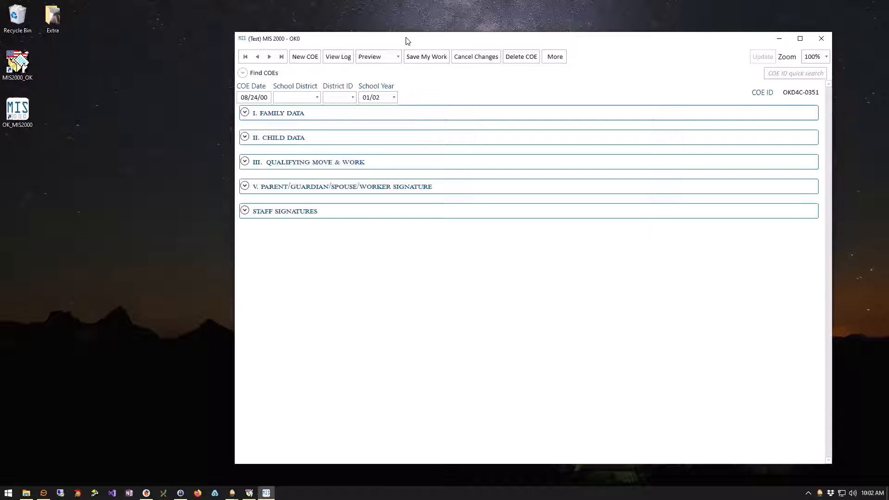
Drag the MIS 2000 COE window up and to the left.
{"action": "left_click_drag", "start_coordinate": [399, 43], "coordinate": [367, 37]}
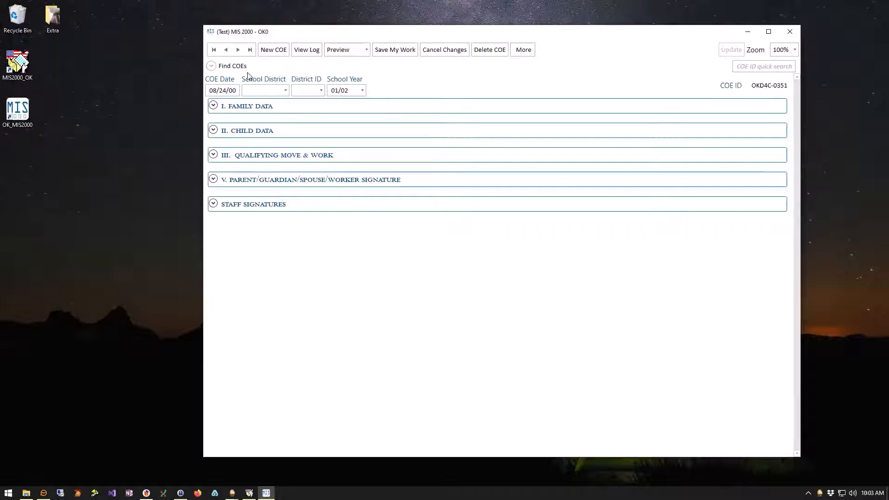
Expand Find COEs and open the 'COEs with status' dropdown.
{"action": "left_click", "coordinate": [212, 66]}
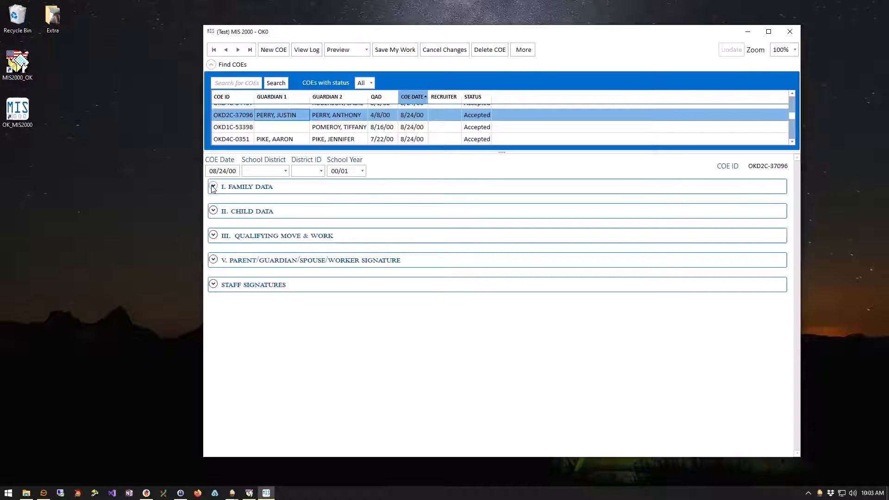
{"action": "left_click", "coordinate": [371, 83]}
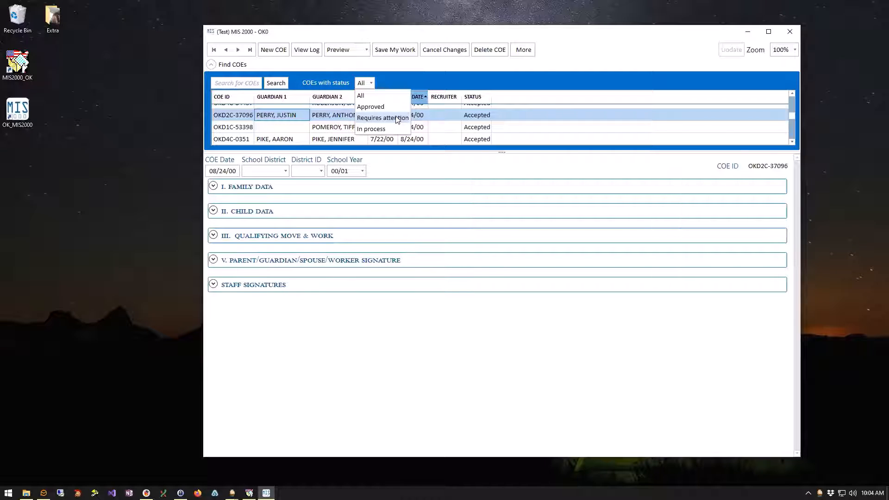
Filter COEs by 'Requires attention', which finds none, and reopen the status dropdown.
{"action": "left_click", "coordinate": [397, 119]}
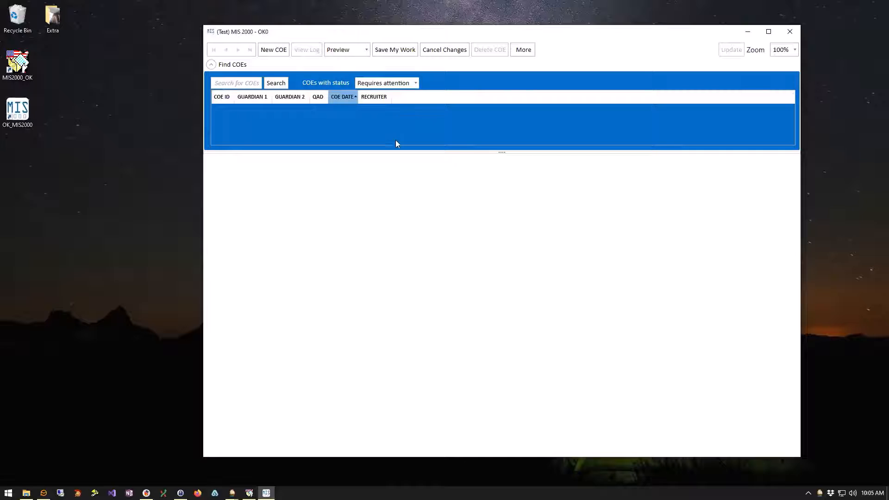
{"action": "left_click", "coordinate": [415, 84]}
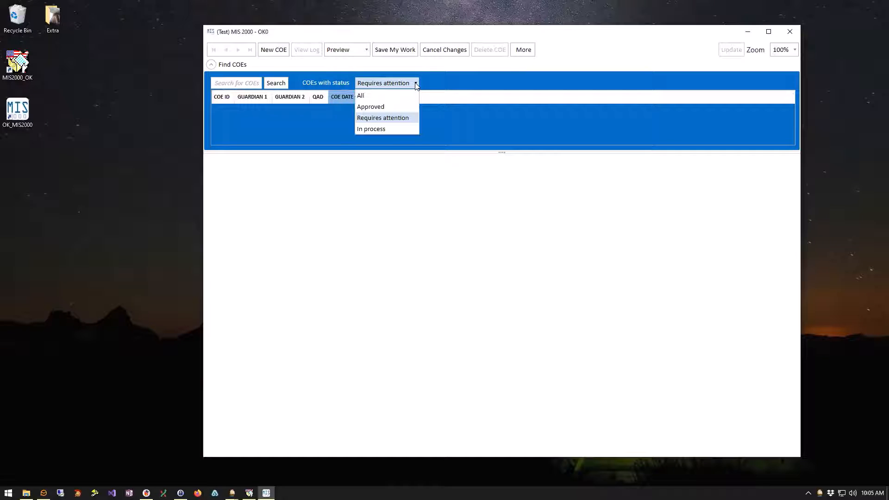
{"action": "left_click", "coordinate": [393, 127]}
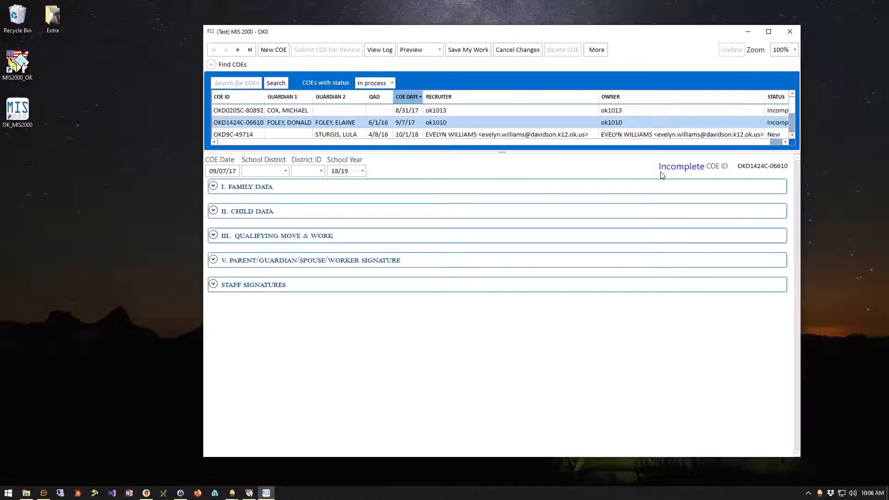
{"action": "left_click", "coordinate": [383, 54]}
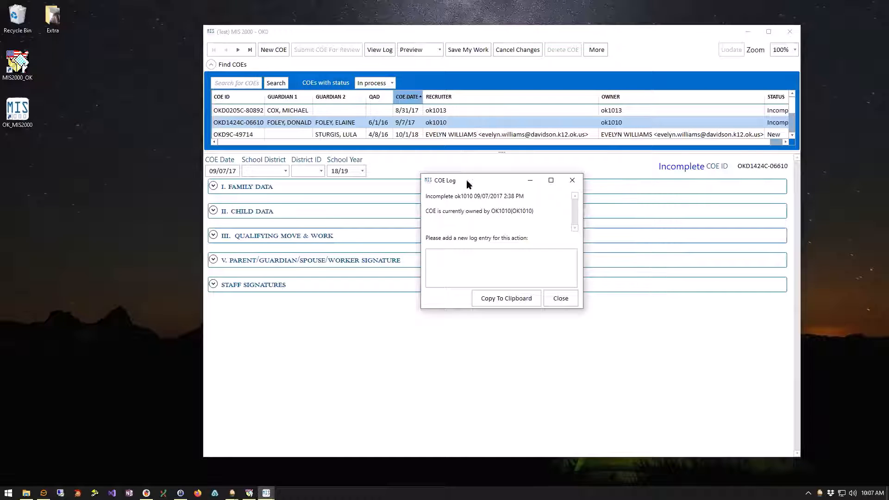
{"action": "left_click_drag", "start_coordinate": [466, 174], "coordinate": [463, 115]}
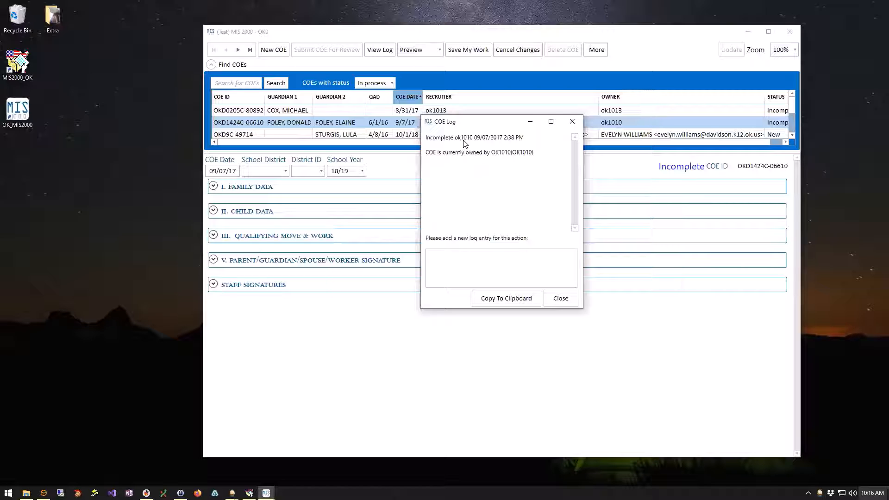
{"action": "left_click", "coordinate": [561, 299]}
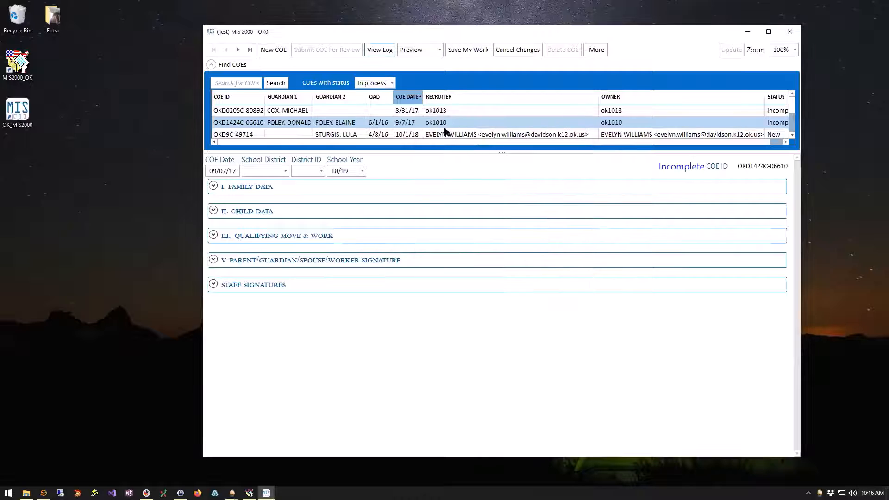
{"action": "left_click", "coordinate": [409, 97]}
{"action": "scroll", "coordinate": [425, 115], "scroll_direction": "up", "scroll_amount": 1}
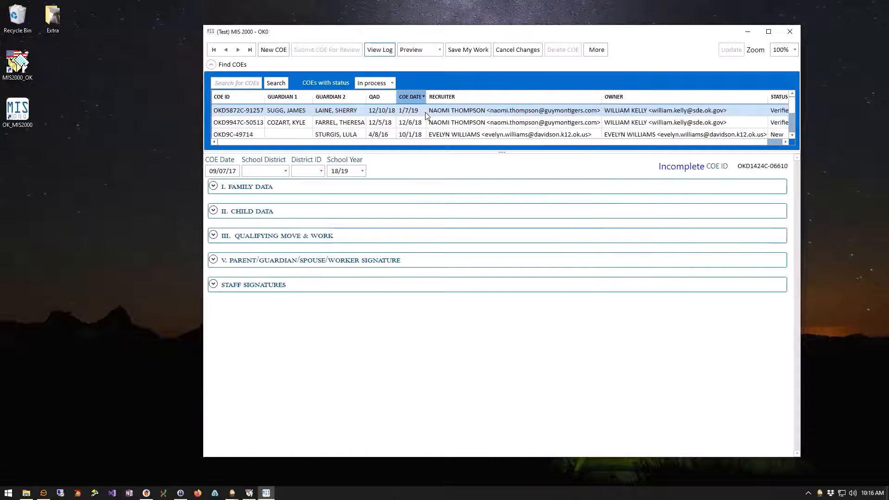
{"action": "left_click", "coordinate": [406, 110]}
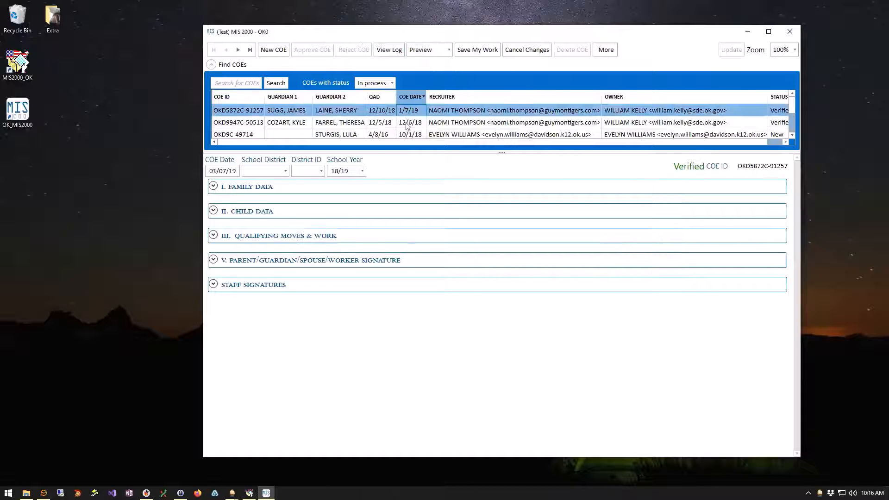
{"action": "left_click", "coordinate": [389, 50]}
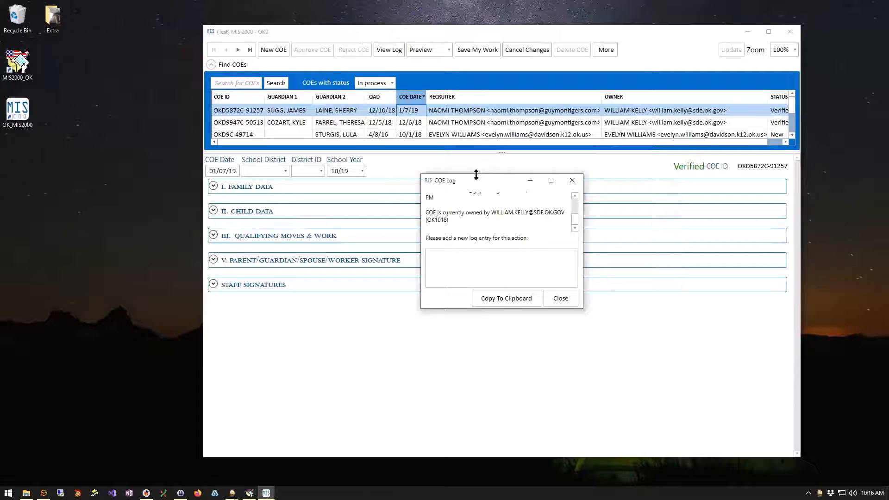
{"action": "left_click_drag", "start_coordinate": [475, 175], "coordinate": [475, 87]}
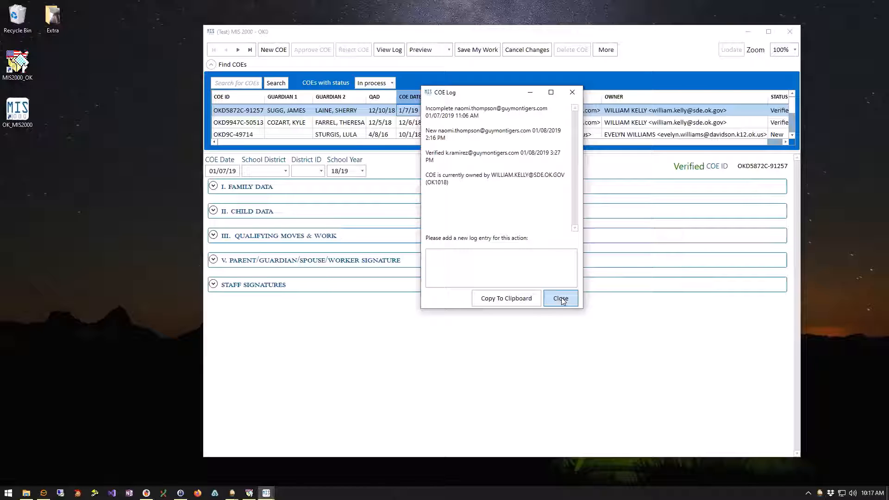
Close the log, select the 8/31/17 incomplete COE, then create a new blank COE.
{"action": "left_click", "coordinate": [561, 300]}
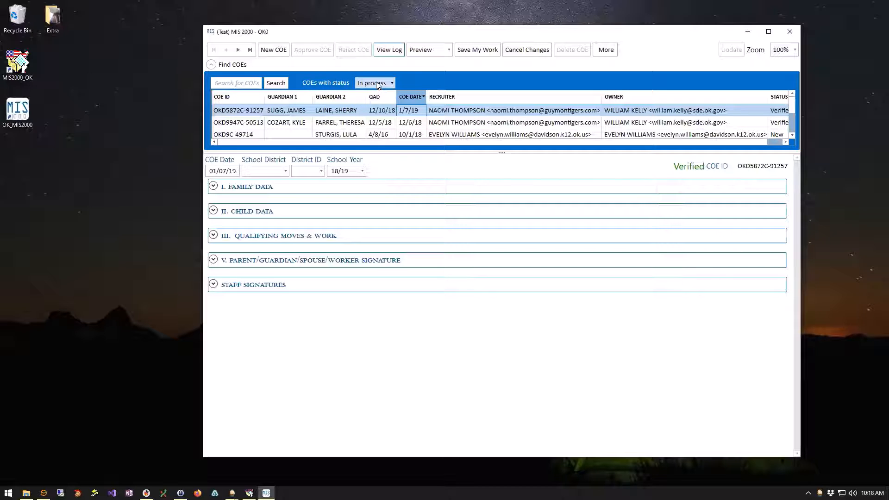
{"action": "scroll", "coordinate": [426, 134], "scroll_direction": "down", "scroll_amount": 1}
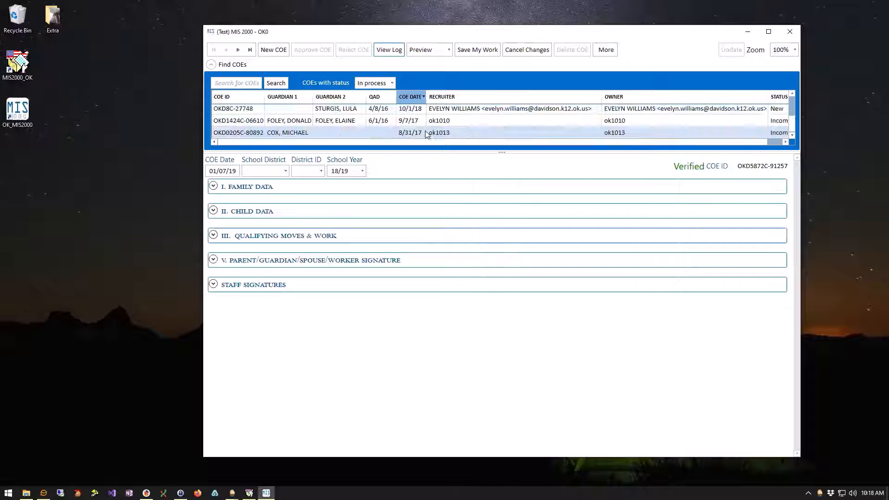
{"action": "left_click", "coordinate": [392, 134]}
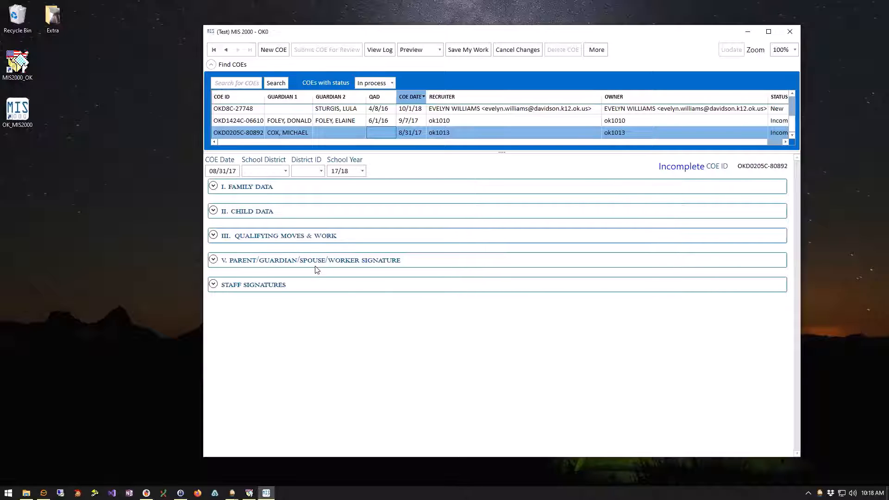
{"action": "left_click", "coordinate": [279, 54]}
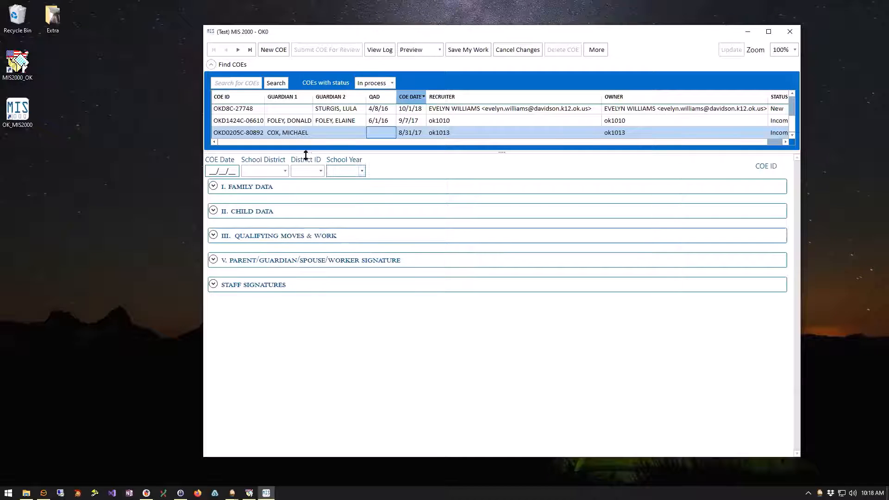
Collapse the search results, date the COE 10/06/20 and choose district AFTON PUBLIC SCHOOLS.
{"action": "left_click", "coordinate": [211, 65]}
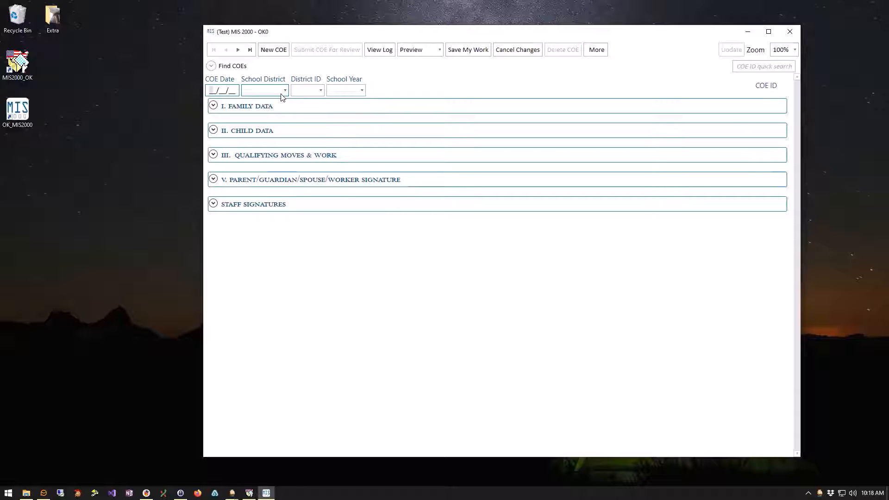
{"action": "type", "text": "100620"}
{"action": "key", "text": "Tab"}
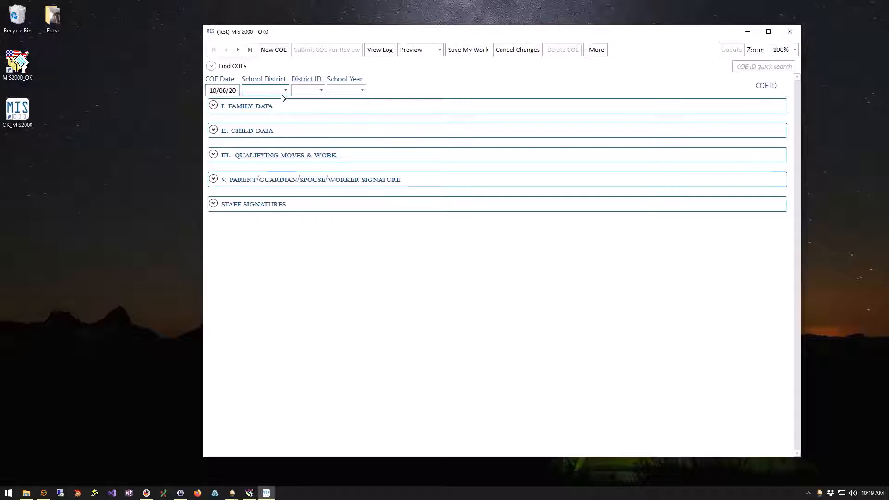
{"action": "left_click", "coordinate": [286, 91]}
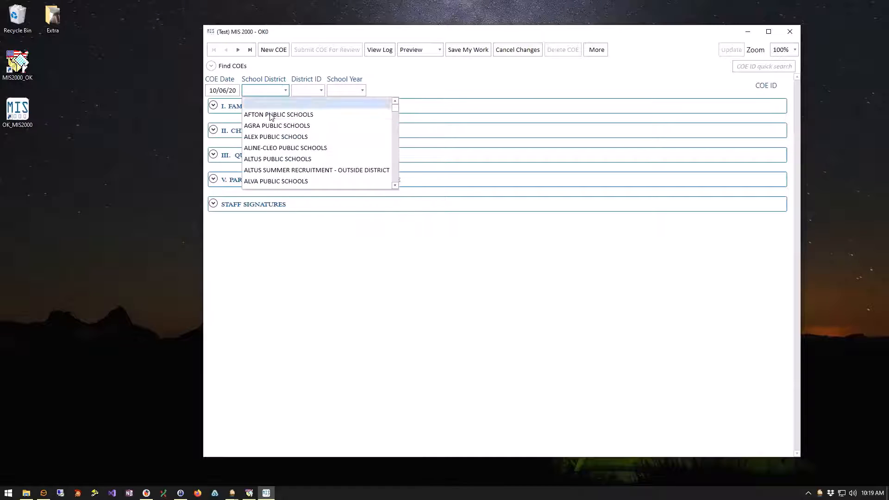
{"action": "left_click", "coordinate": [289, 114]}
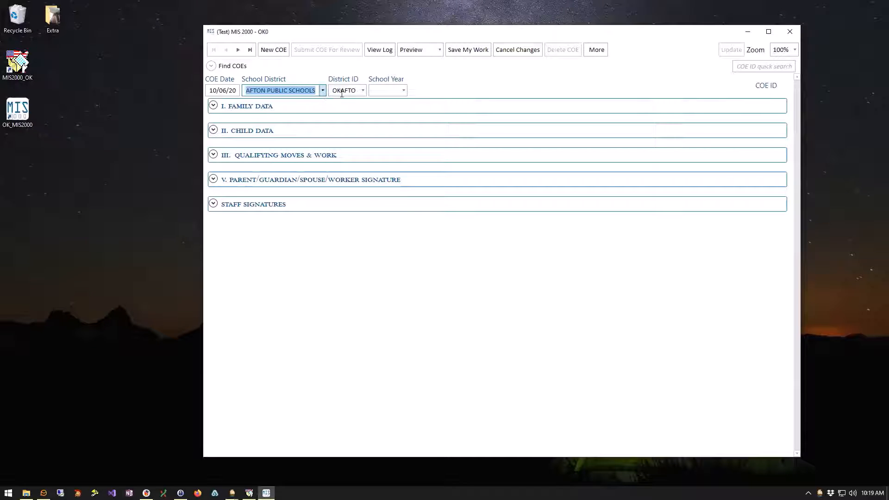
Set the new COE's school year to 20/21.
{"action": "left_click", "coordinate": [403, 91]}
{"action": "scroll", "coordinate": [383, 119], "scroll_direction": "down", "scroll_amount": 7}
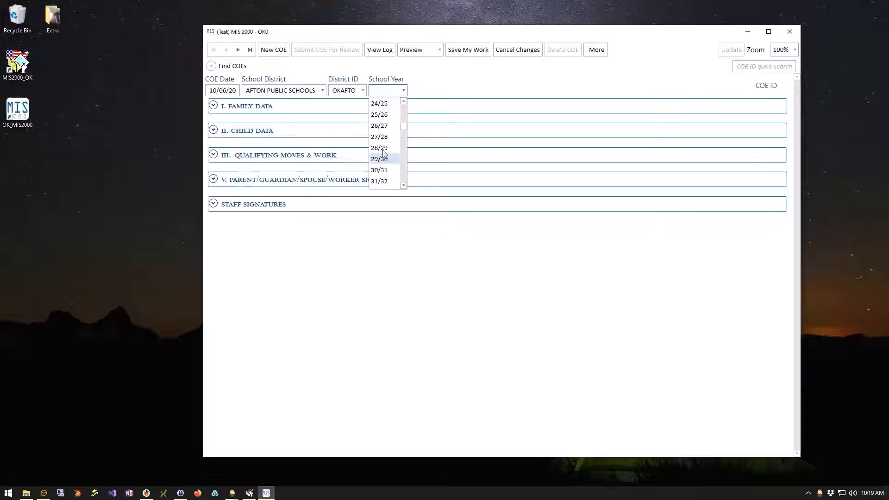
{"action": "scroll", "coordinate": [382, 145], "scroll_direction": "up", "scroll_amount": 1}
{"action": "left_click", "coordinate": [383, 128]}
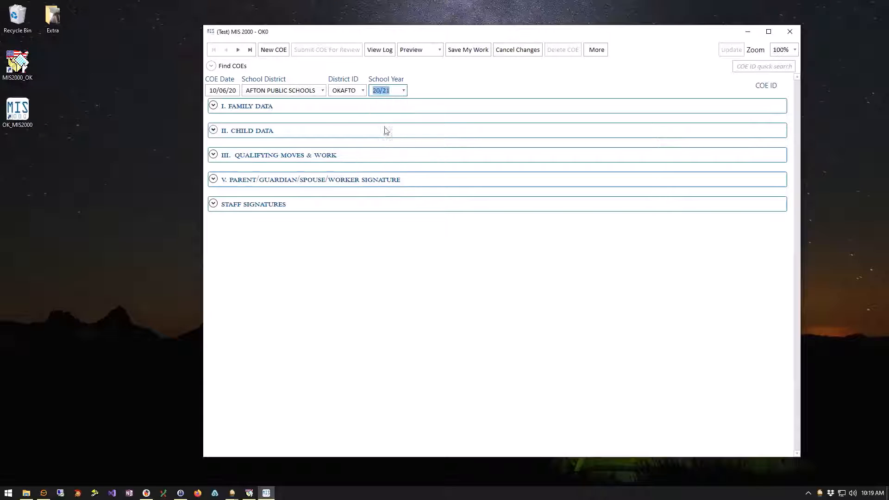
Expand Family Data and enter the male guardian's last and first name with relationship FATHER.
{"action": "left_click", "coordinate": [213, 106]}
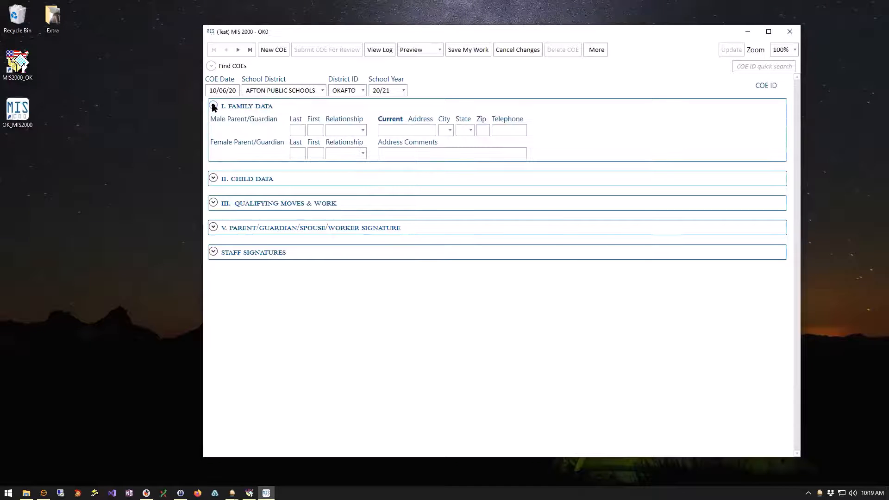
{"action": "left_click", "coordinate": [296, 130]}
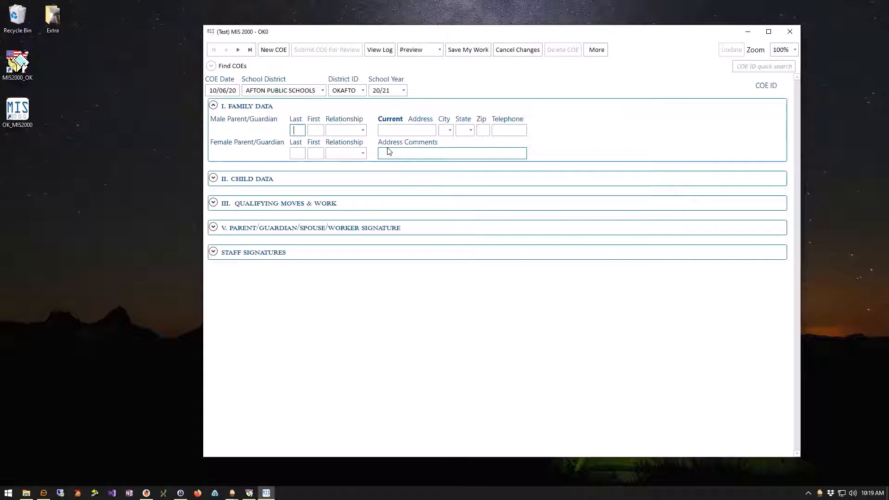
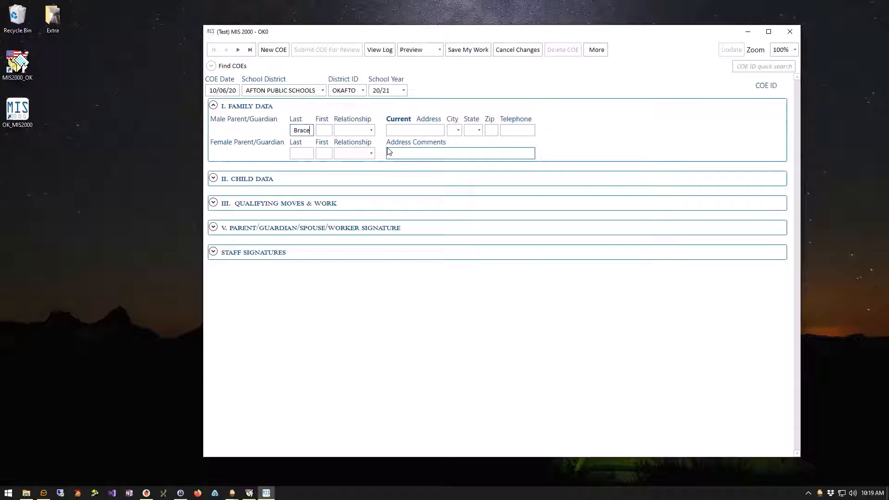
{"action": "key", "text": "Tab"}
{"action": "key", "text": "Tab"}
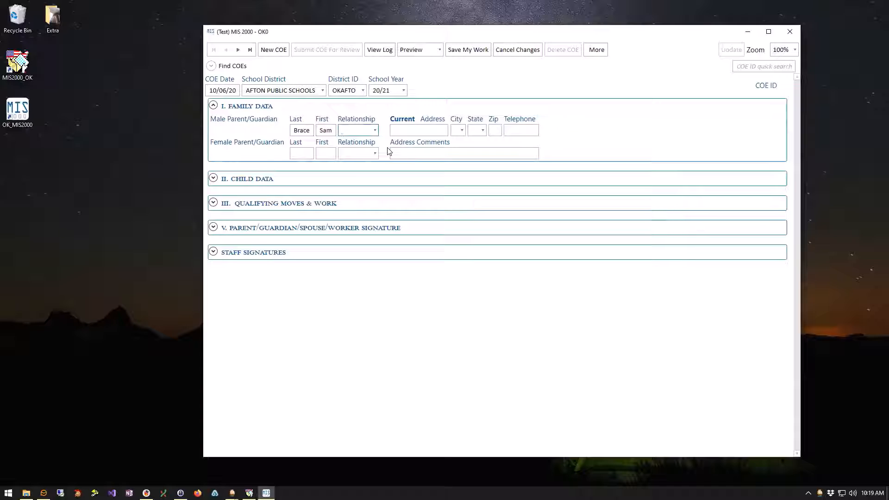
{"action": "type", "text": "fa"}
{"action": "key", "text": "Tab"}
Fill in the father's current address, city, state, zip and telephone, then expand Child Data.
{"action": "left_click", "coordinate": [396, 131]}
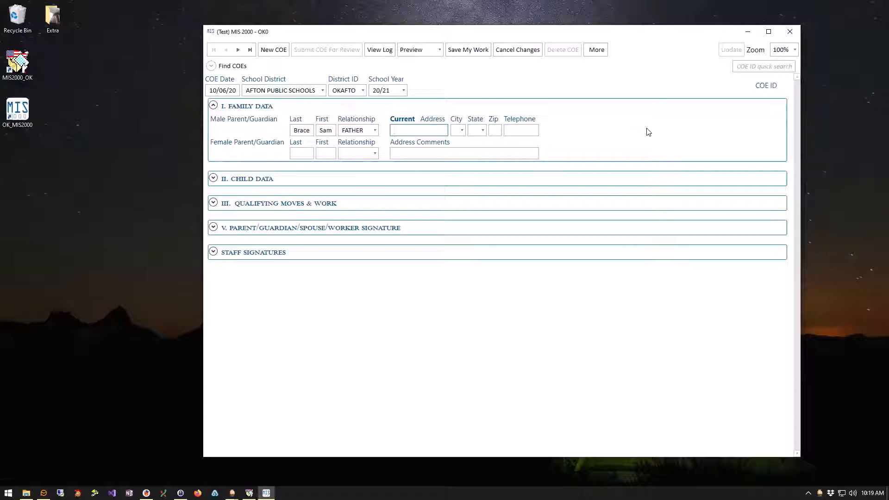
{"action": "type", "text": "1 a"}
{"action": "key", "text": "BackSpace"}
{"action": "key", "text": "BackSpace"}
{"action": "type", "text": "A Street"}
{"action": "key", "text": "Tab"}
{"action": "key", "text": "Down"}
{"action": "key", "text": "Tab"}
{"action": "key", "text": "Down"}
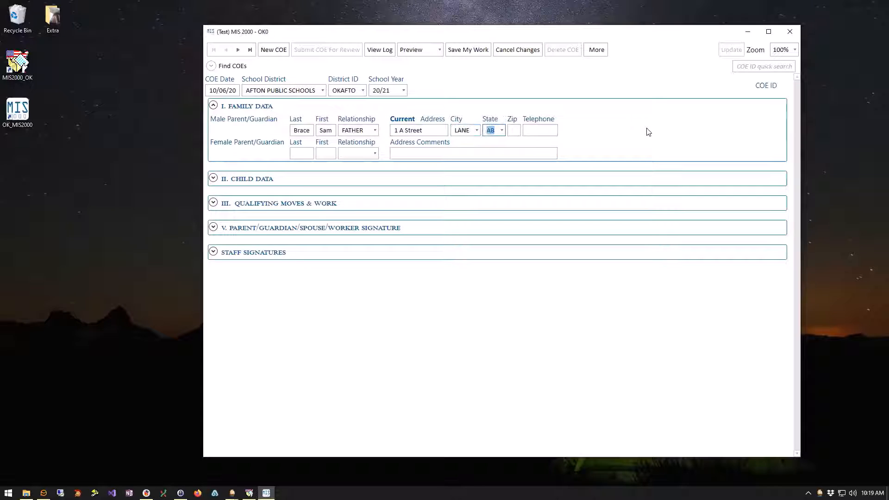
{"action": "type", "text": "OK"}
{"action": "key", "text": "Tab"}
{"action": "type", "text": "11111"}
{"action": "key", "text": "Tab"}
{"action": "type", "text": "111"}
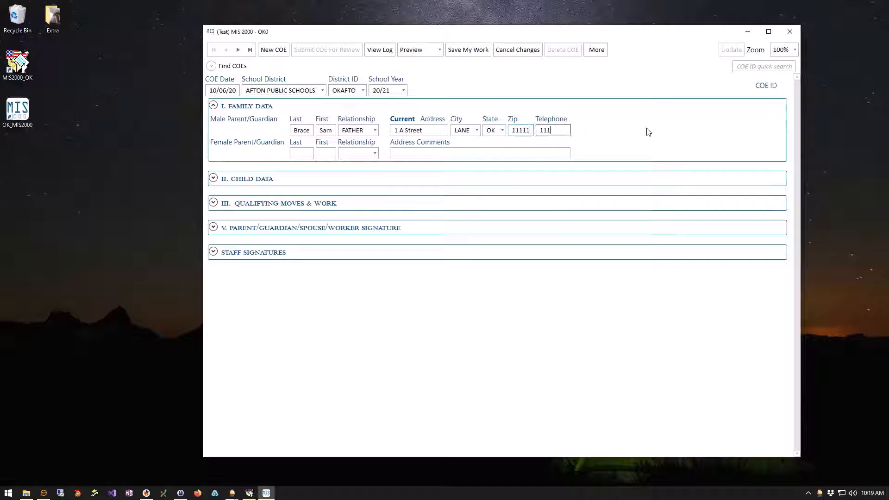
{"action": "type", "text": "-111-11111"}
{"action": "key", "text": "BackSpace"}
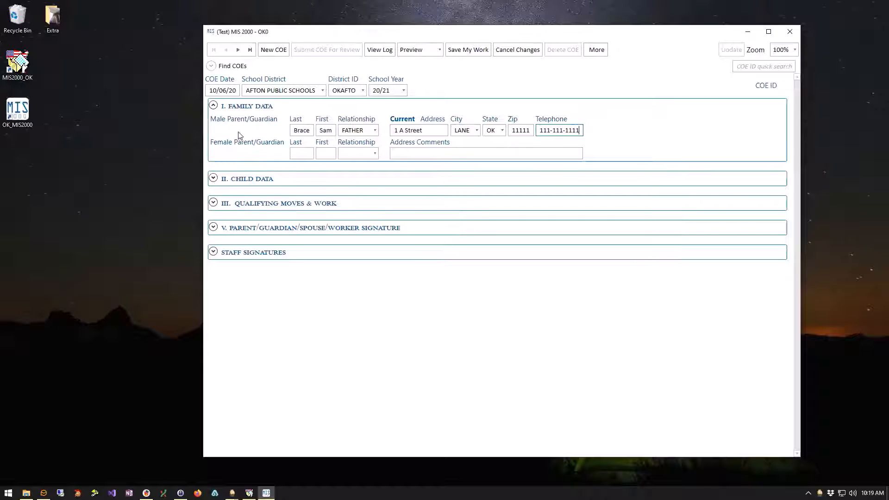
{"action": "left_click", "coordinate": [213, 179]}
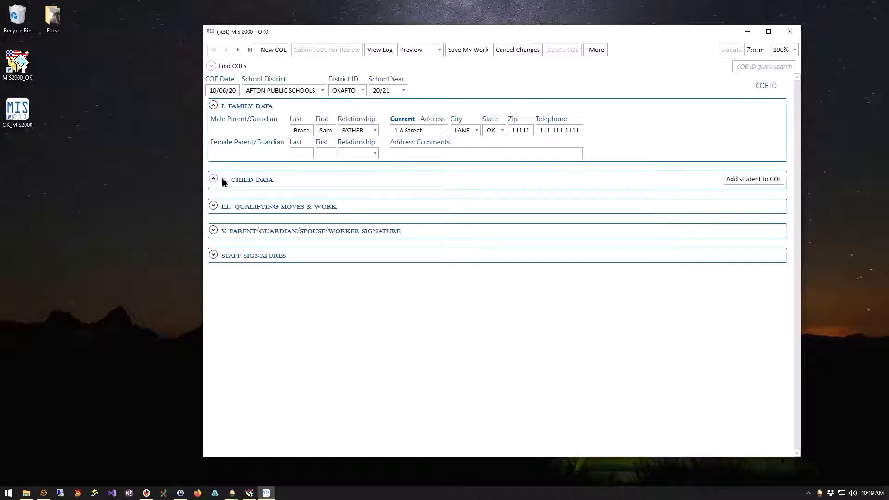
Add a new student row with the student's last and first name and sex M.
{"action": "left_click", "coordinate": [747, 183]}
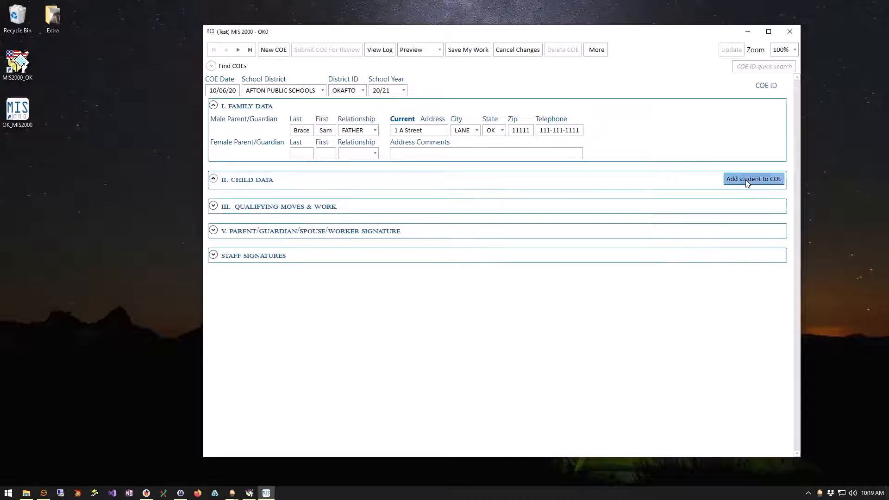
{"action": "left_click", "coordinate": [239, 204]}
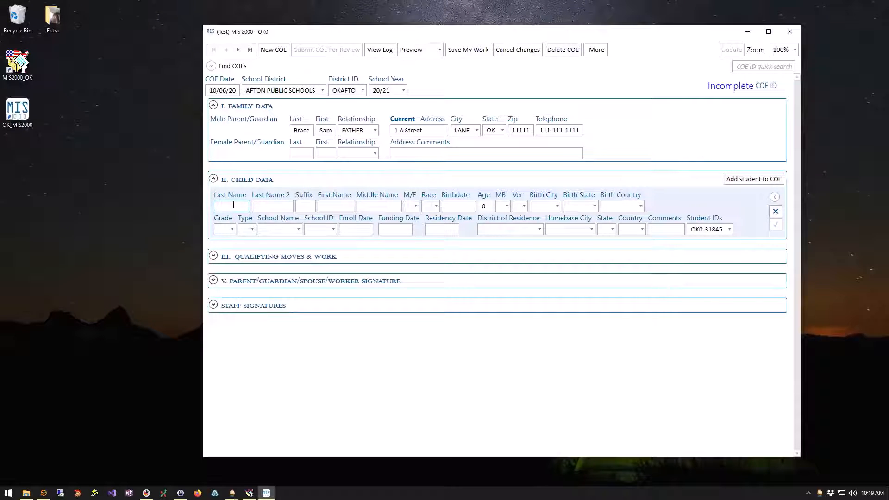
{"action": "key", "text": "Tab"}
{"action": "key", "text": "Tab"}
{"action": "key", "text": "Tab"}
{"action": "key", "text": "m"}
{"action": "key", "text": "Tab"}
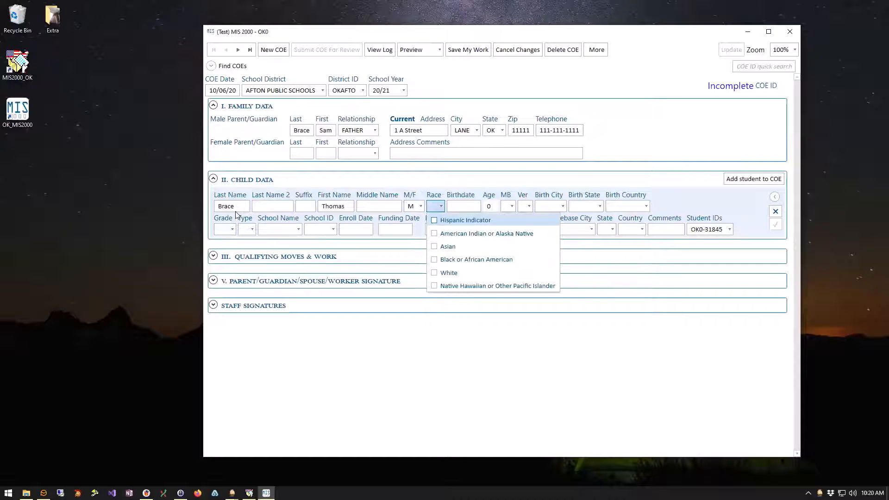
Set the student's race to Hispanic, American Indian or Alaska Native, and Asian.
{"action": "left_click", "coordinate": [434, 220]}
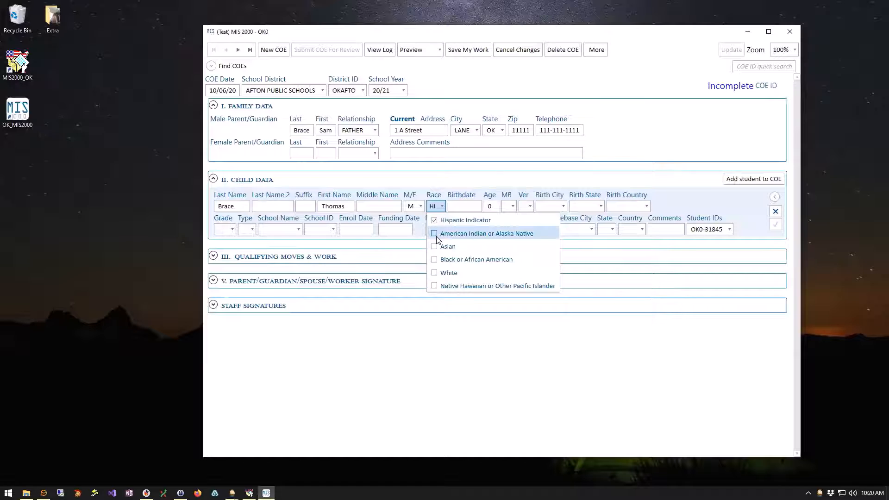
{"action": "left_click", "coordinate": [433, 233]}
{"action": "left_click", "coordinate": [435, 247]}
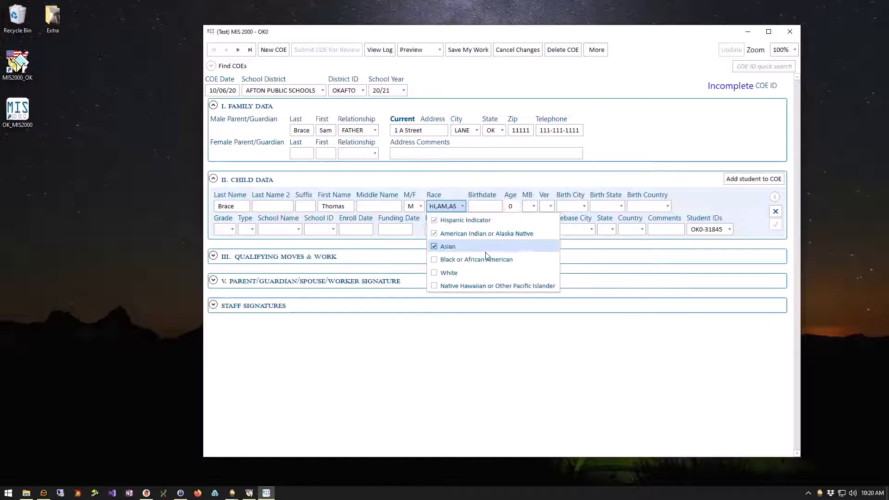
{"action": "left_click", "coordinate": [474, 206]}
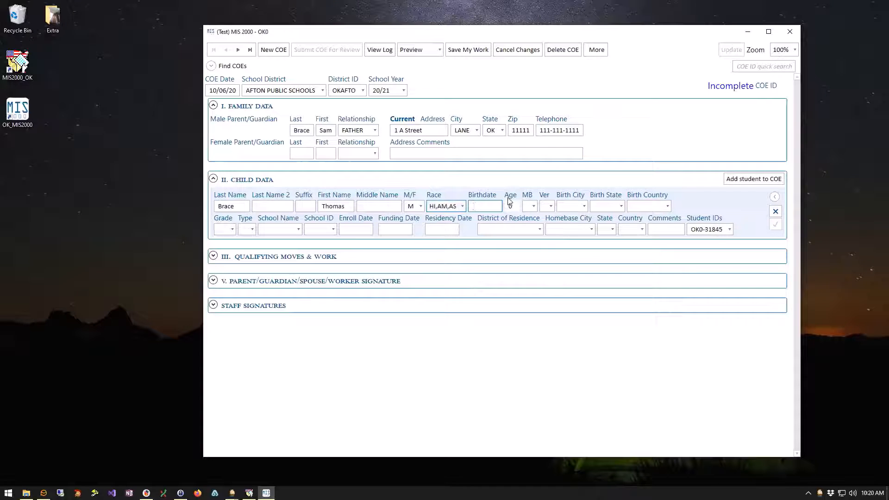
Enter the student's birthdate 01/01/15 and set MB to N.
{"action": "left_click", "coordinate": [474, 207]}
{"action": "type", "text": "01/"}
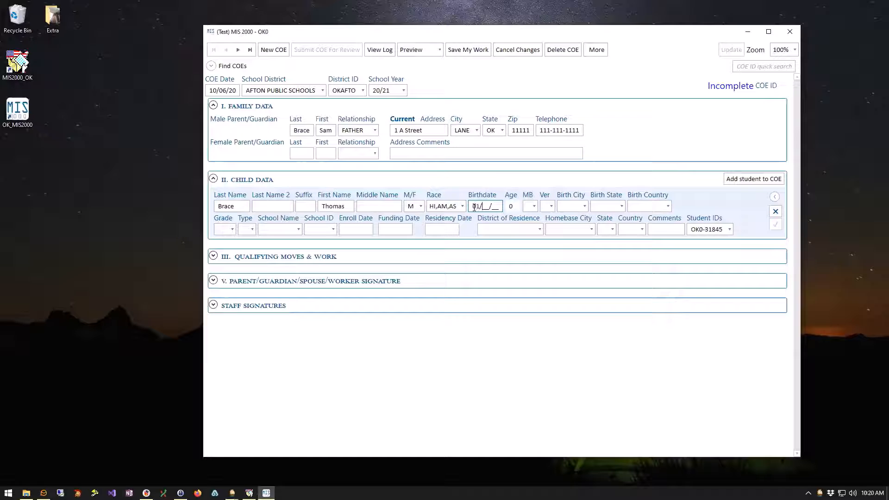
{"action": "type", "text": "01/13"}
{"action": "key", "text": "Tab"}
{"action": "type", "text": "N"}
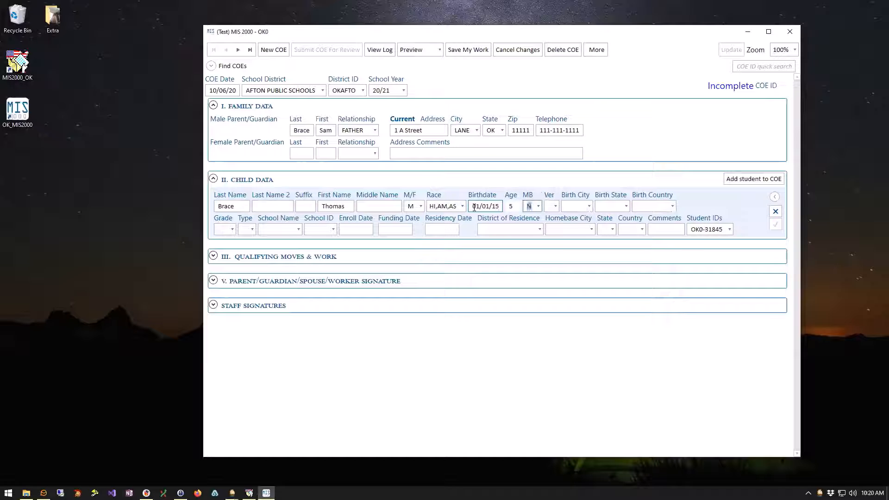
{"action": "key", "text": "Tab"}
Set verification to 1004 and the birthplace to ABILENE, AL, USA.
{"action": "left_click", "coordinate": [553, 207]}
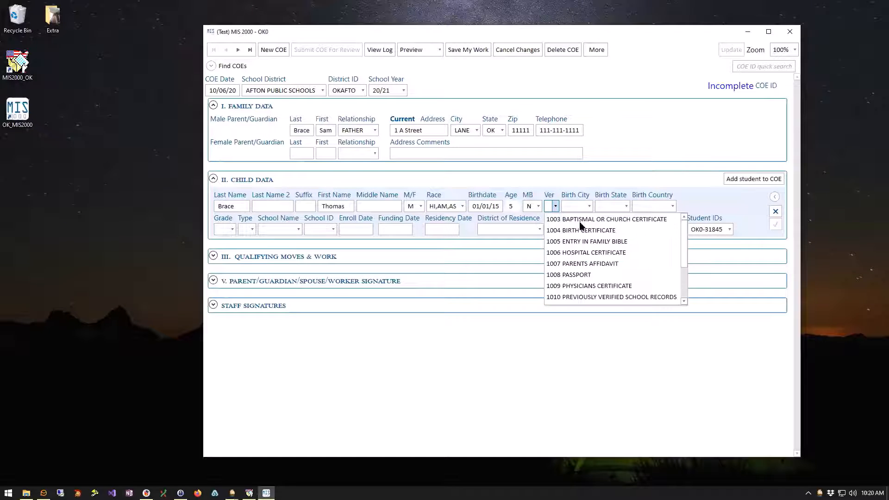
{"action": "left_click", "coordinate": [581, 228]}
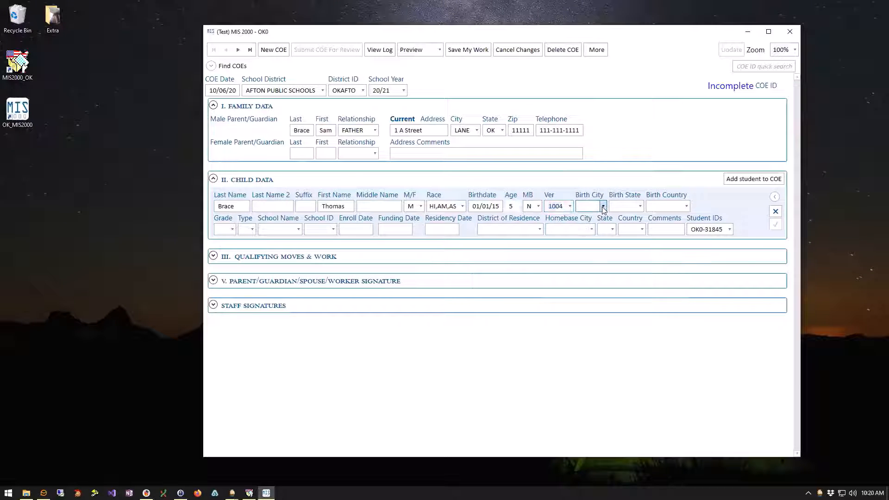
{"action": "left_click", "coordinate": [603, 207]}
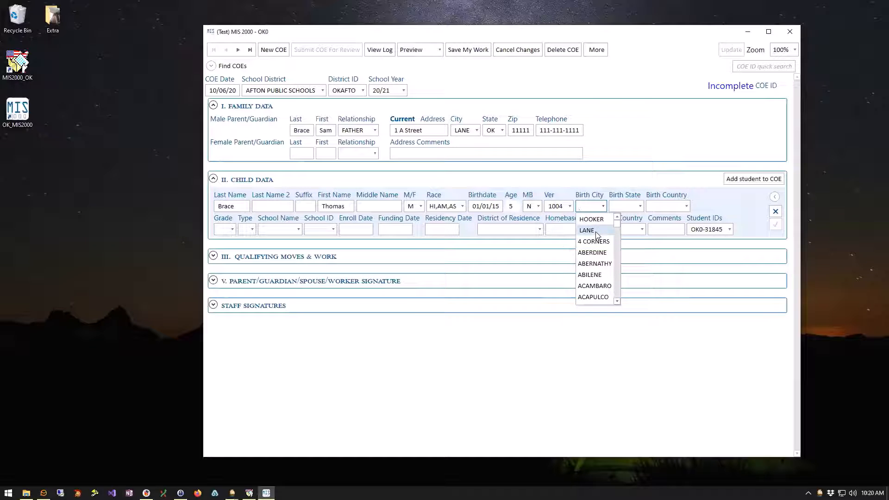
{"action": "left_click", "coordinate": [598, 275]}
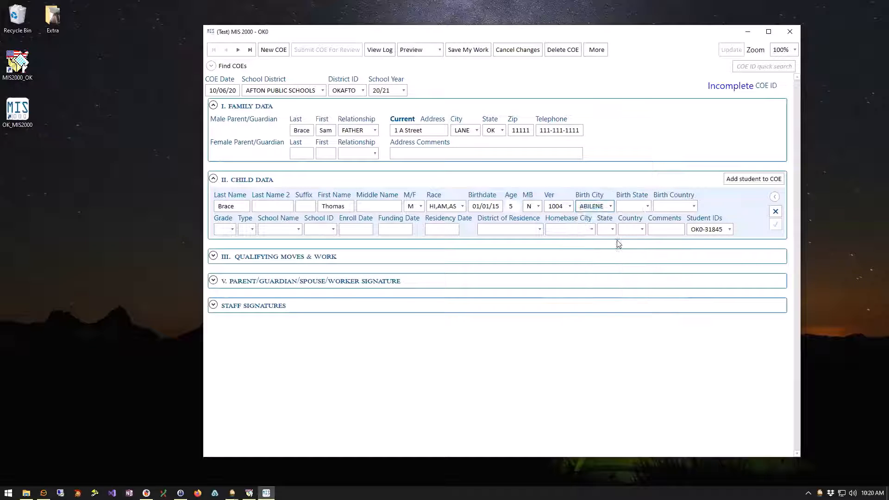
{"action": "left_click", "coordinate": [646, 206]}
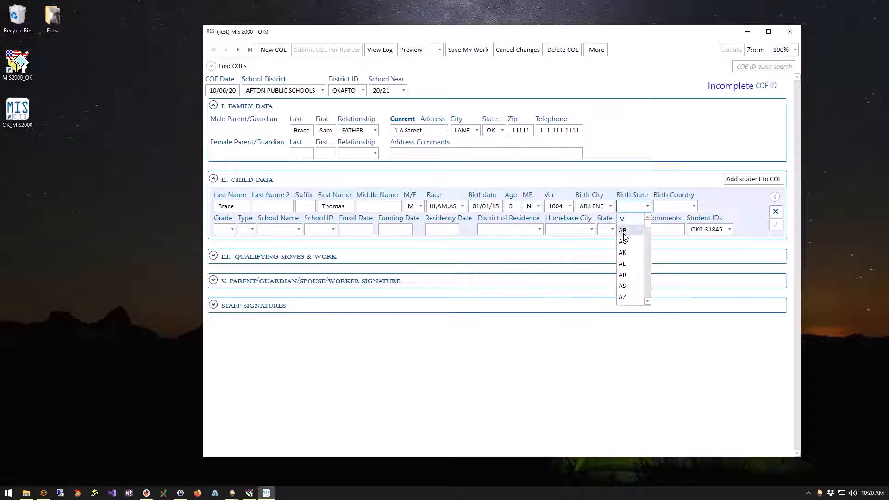
{"action": "left_click", "coordinate": [624, 263]}
{"action": "left_click", "coordinate": [695, 206]}
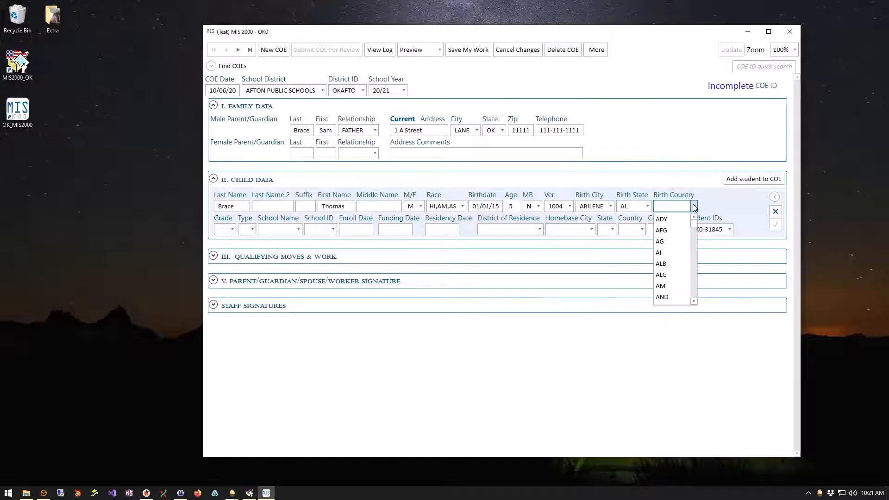
{"action": "type", "text": "USA"}
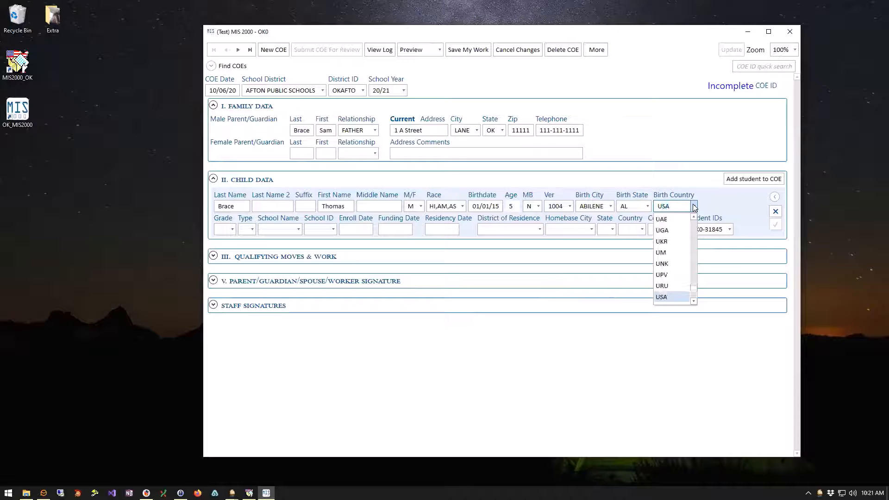
{"action": "left_click", "coordinate": [672, 298]}
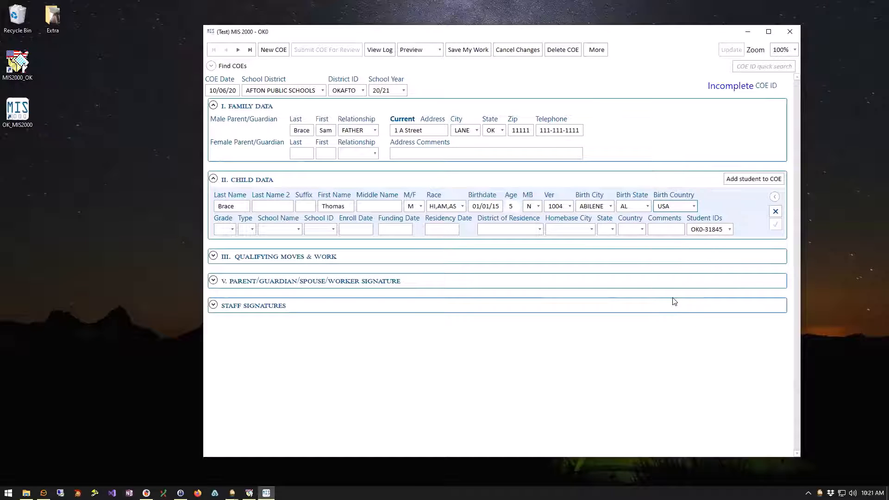
Set grade KG, type 02 and school BIXBY HIGH SCHOOL for the child.
{"action": "left_click", "coordinate": [231, 229]}
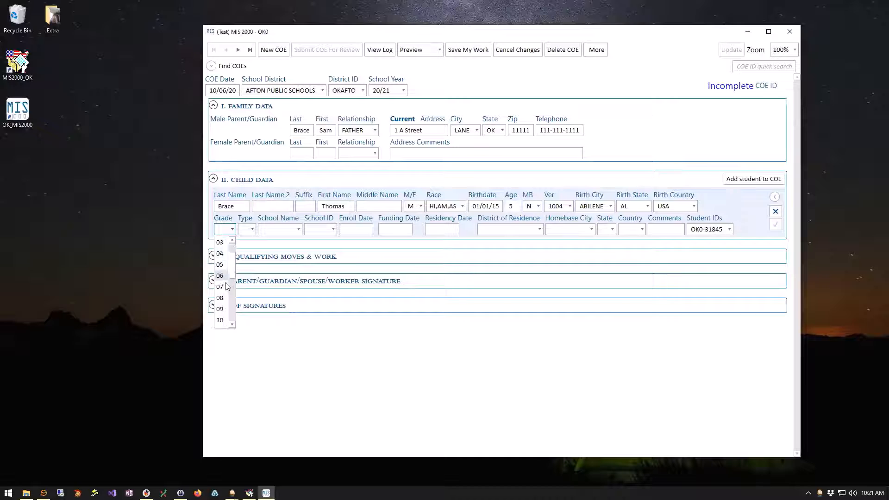
{"action": "scroll", "coordinate": [224, 285], "scroll_direction": "down", "scroll_amount": 3}
{"action": "left_click", "coordinate": [221, 320]}
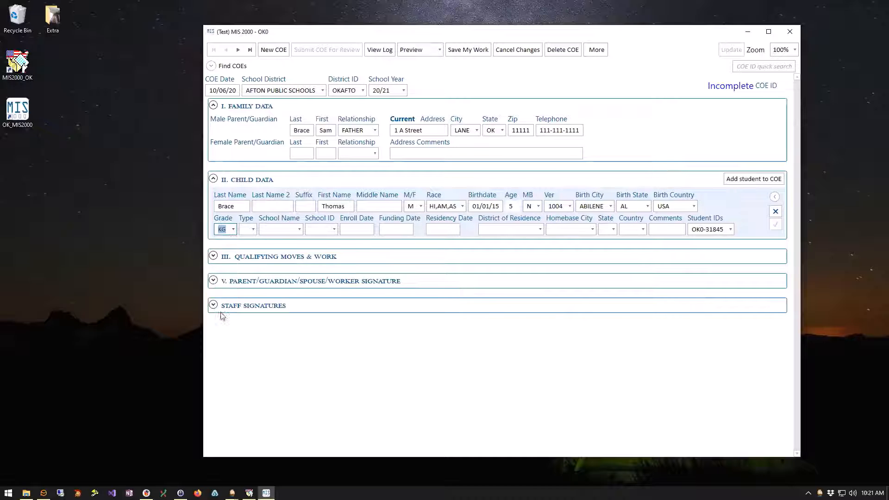
{"action": "left_click", "coordinate": [253, 230]}
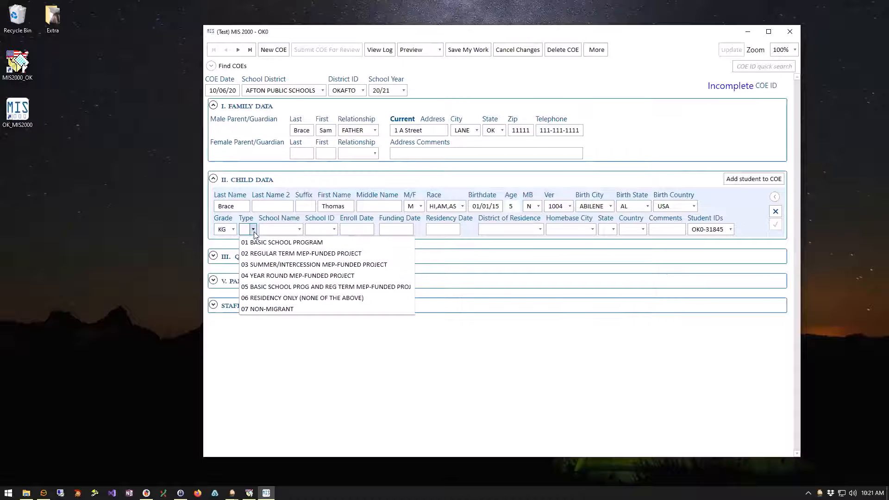
{"action": "left_click", "coordinate": [266, 254]}
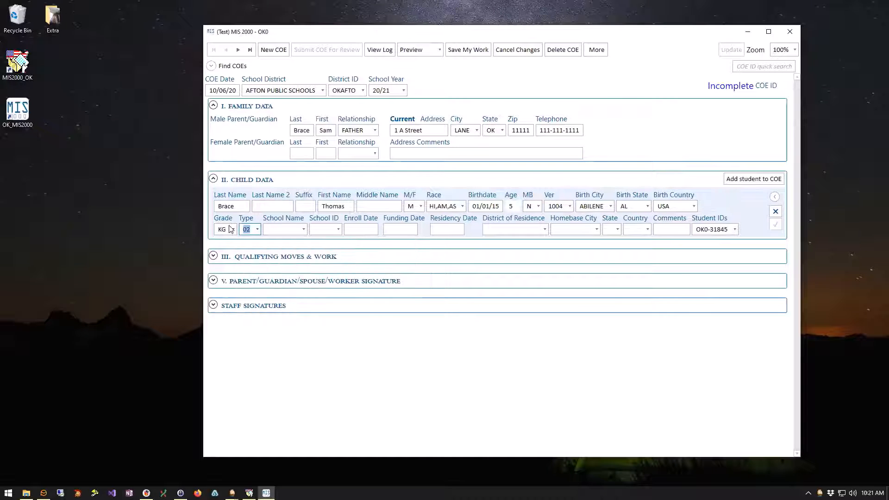
{"action": "left_click", "coordinate": [303, 230]}
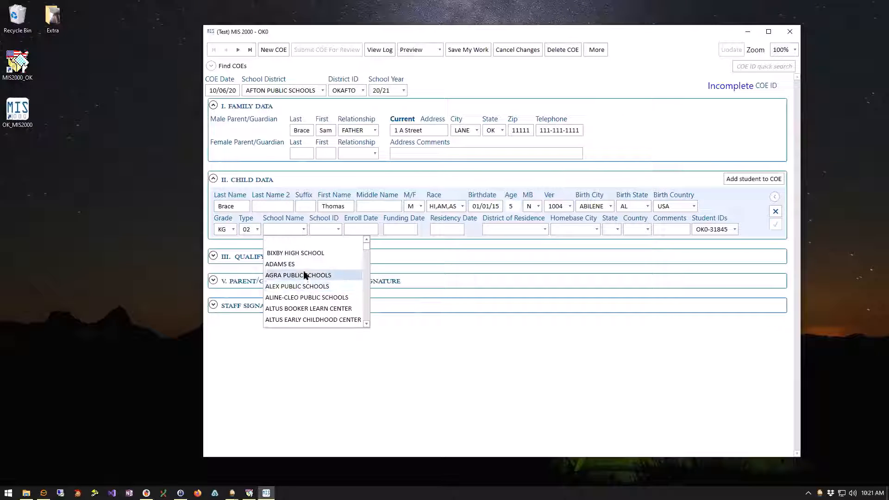
{"action": "left_click", "coordinate": [305, 254]}
{"action": "left_click", "coordinate": [392, 230]}
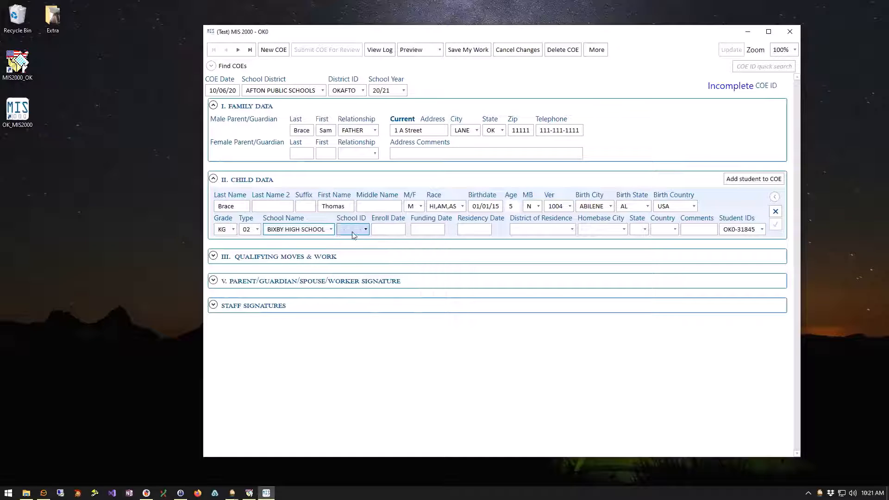
Enter 10/06/20 as the enroll, funding and residency dates.
{"action": "left_click", "coordinate": [386, 230]}
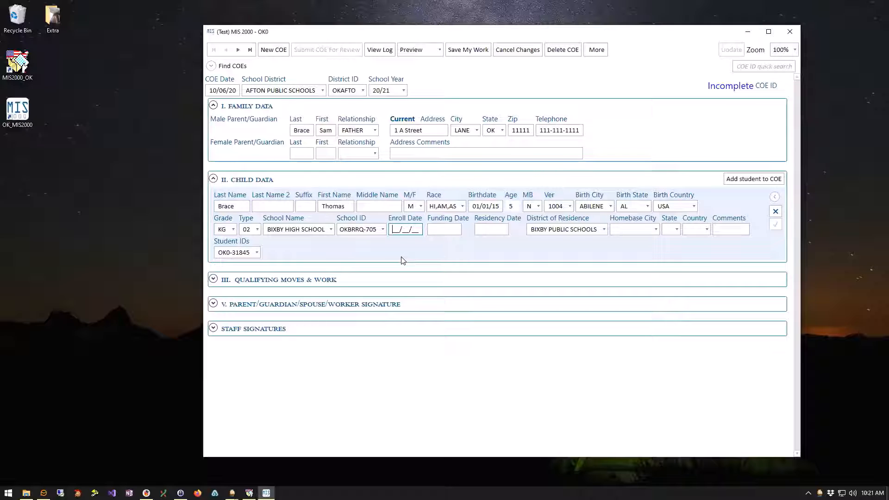
{"action": "type", "text": "100620"}
{"action": "key", "text": "Tab"}
{"action": "key", "text": "Tab"}
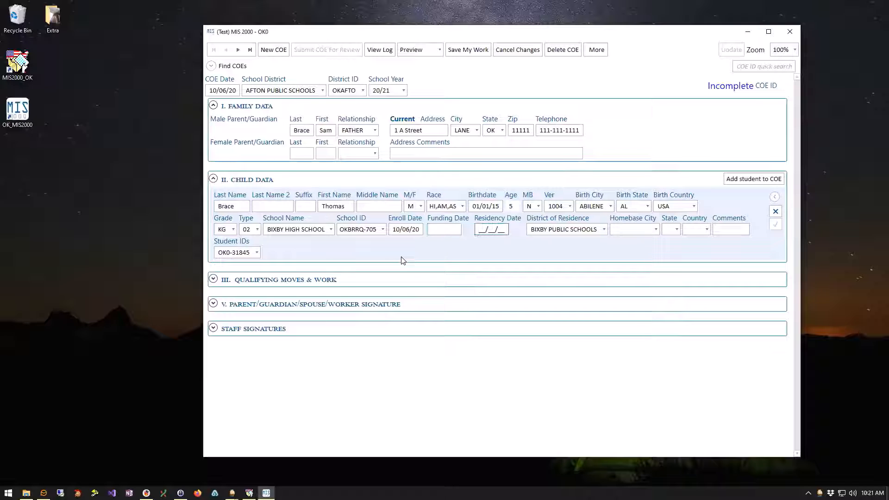
{"action": "type", "text": "100620"}
{"action": "key", "text": "shift+Tab"}
{"action": "type", "text": "100620"}
{"action": "key", "text": "Tab"}
Set the homebase to ABERDINE, AK, USA.
{"action": "left_click", "coordinate": [655, 230]}
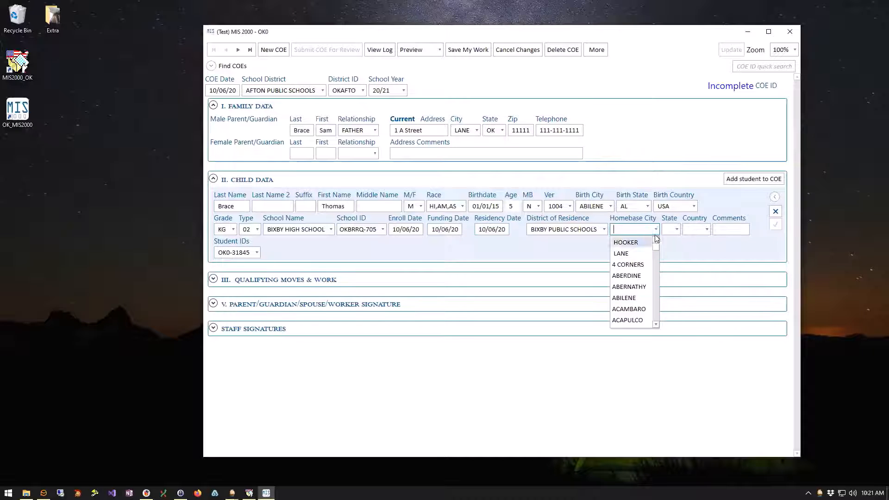
{"action": "left_click", "coordinate": [627, 275]}
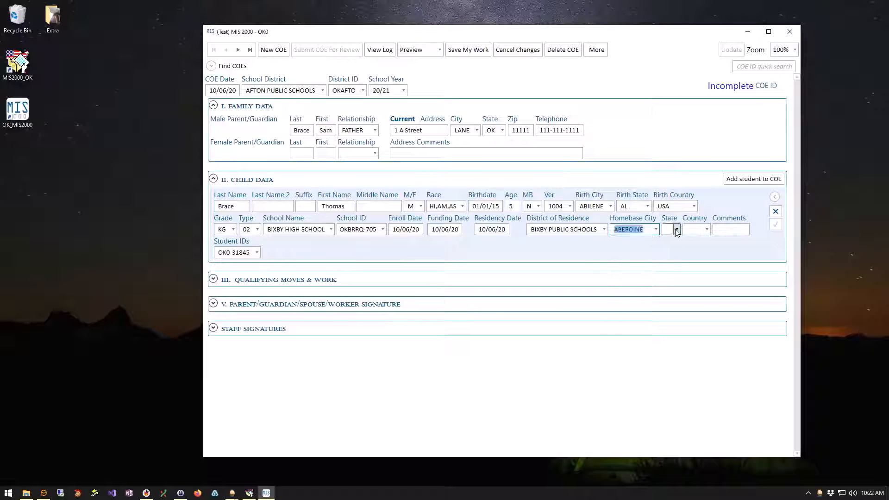
{"action": "left_click", "coordinate": [677, 230]}
{"action": "left_click", "coordinate": [669, 275]}
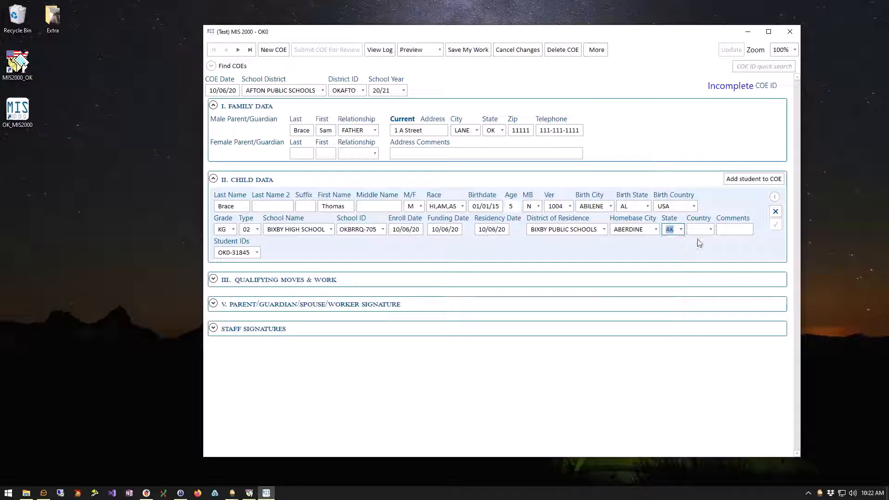
{"action": "left_click", "coordinate": [693, 231]}
{"action": "type", "text": "USA"}
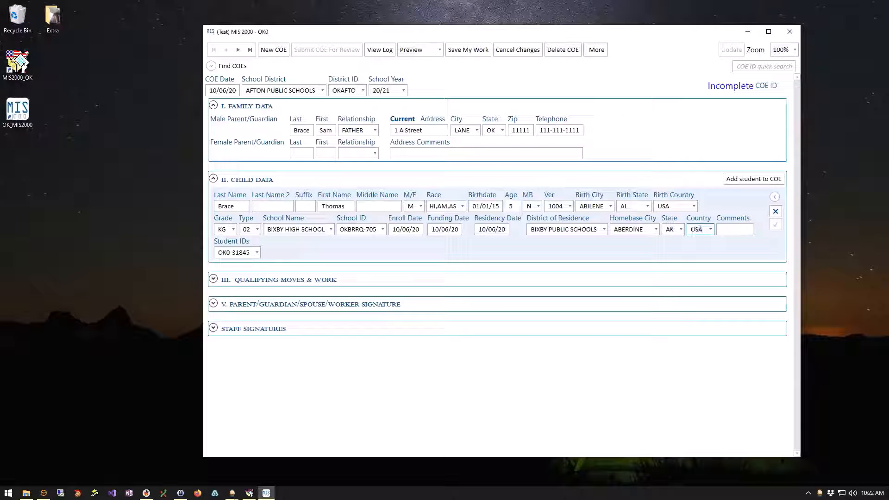
{"action": "key", "text": "Tab"}
{"action": "left_click", "coordinate": [754, 179]}
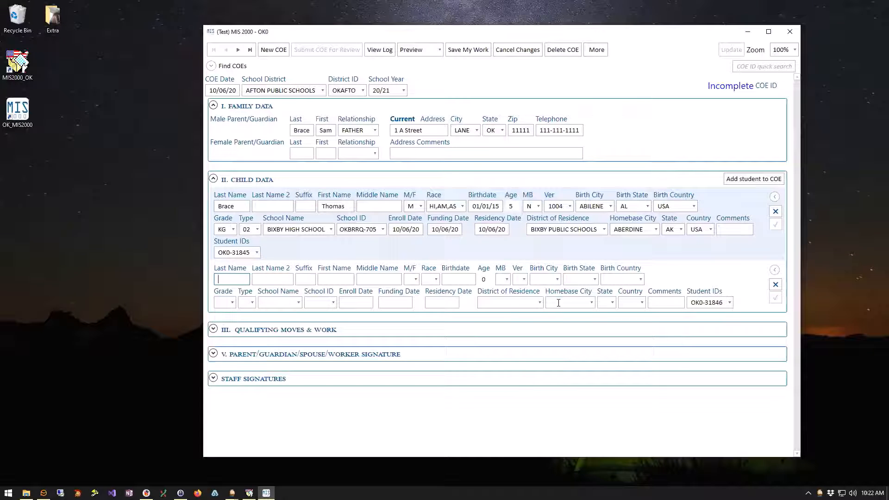
{"action": "left_click", "coordinate": [776, 285]}
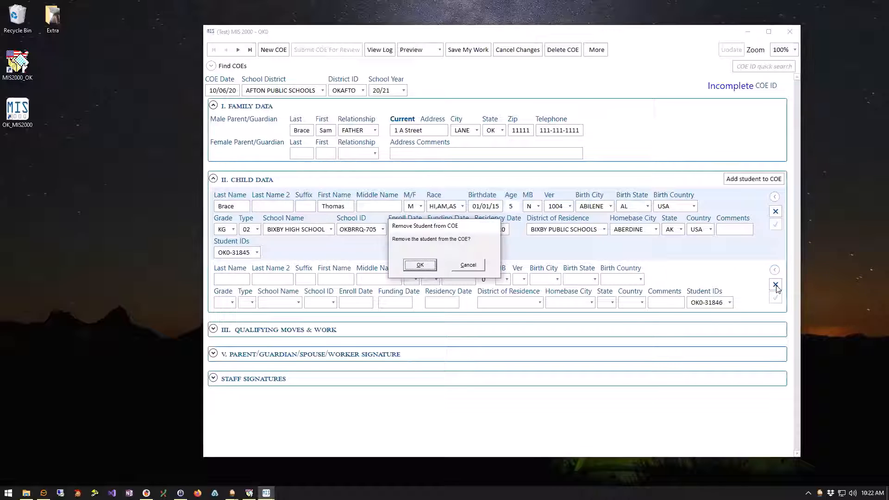
{"action": "left_click", "coordinate": [421, 266]}
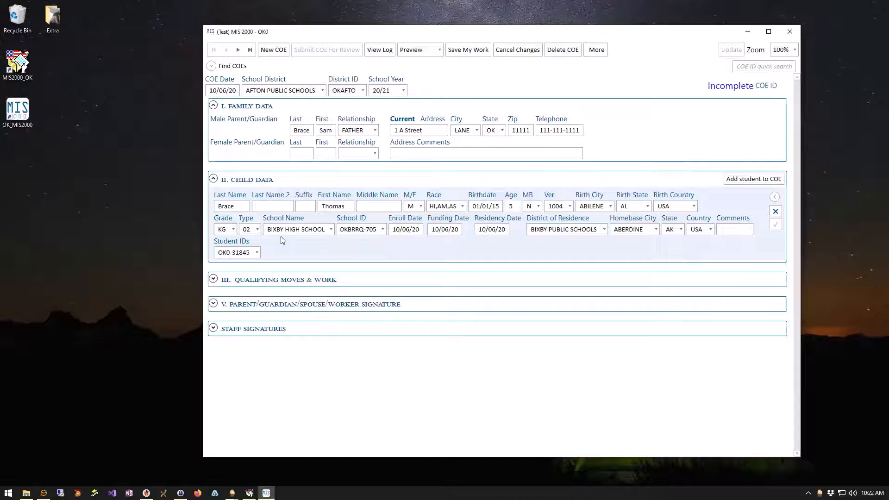
Record the qualifying move's origin as LANE, OK, USA.
{"action": "left_click", "coordinate": [214, 280]}
{"action": "scroll", "coordinate": [468, 259], "scroll_direction": "down", "scroll_amount": 2}
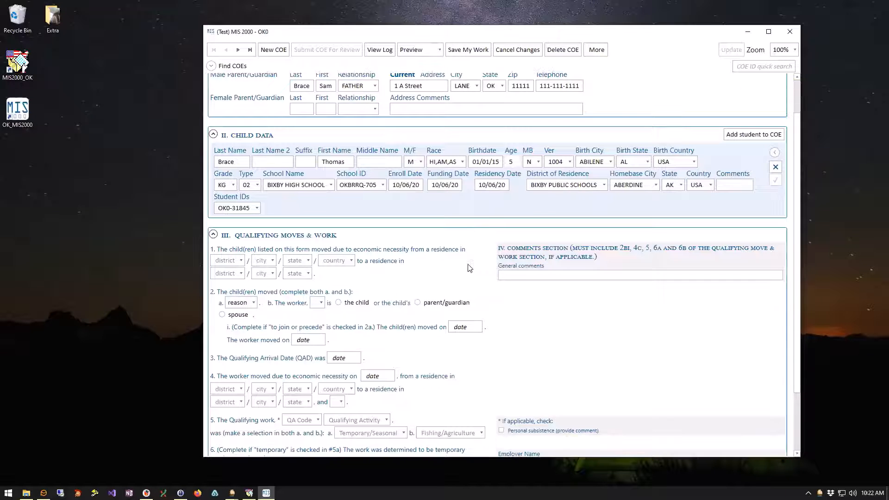
{"action": "scroll", "coordinate": [470, 267], "scroll_direction": "down", "scroll_amount": 3}
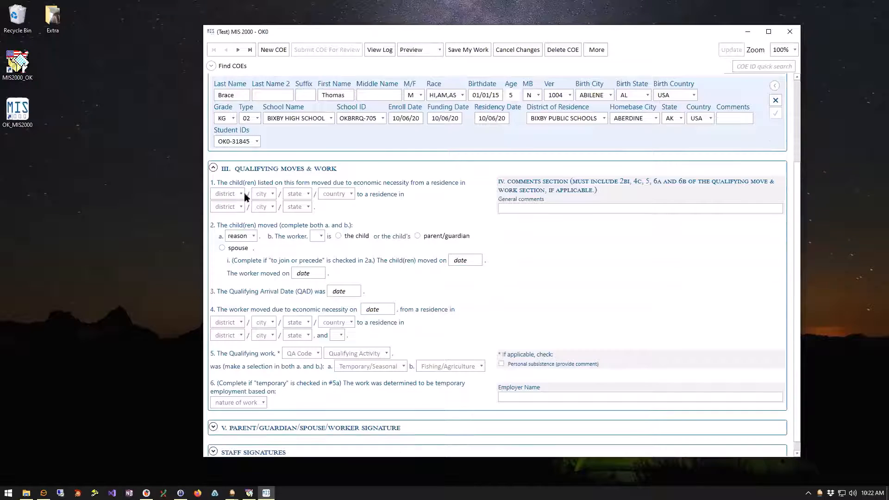
{"action": "left_click", "coordinate": [272, 194]}
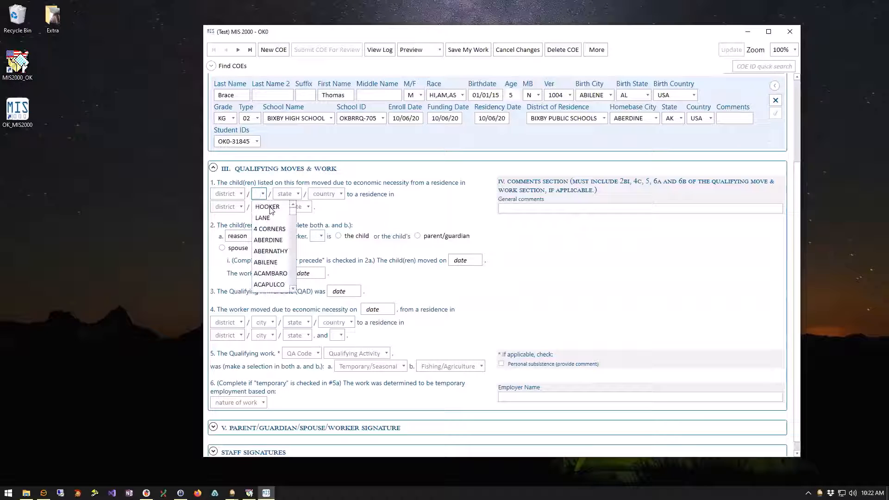
{"action": "left_click", "coordinate": [263, 217]}
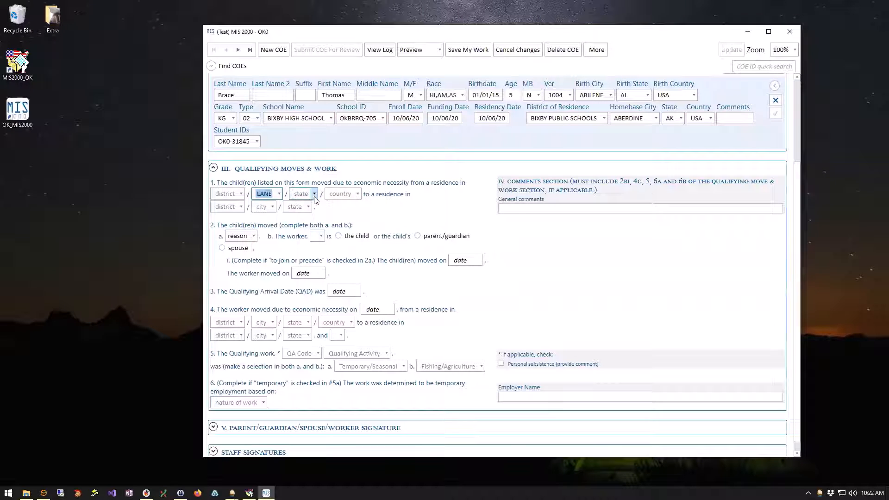
{"action": "left_click", "coordinate": [304, 197]}
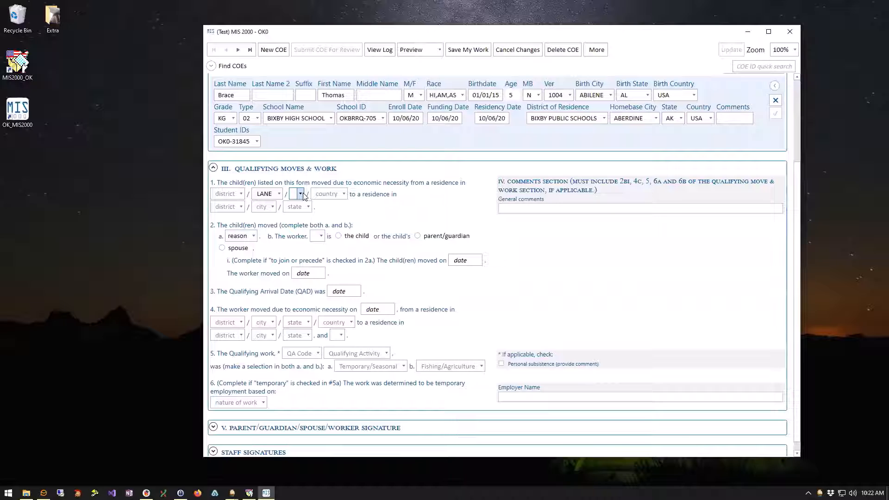
{"action": "type", "text": "OK"}
{"action": "key", "text": "Tab"}
{"action": "type", "text": "USA"}
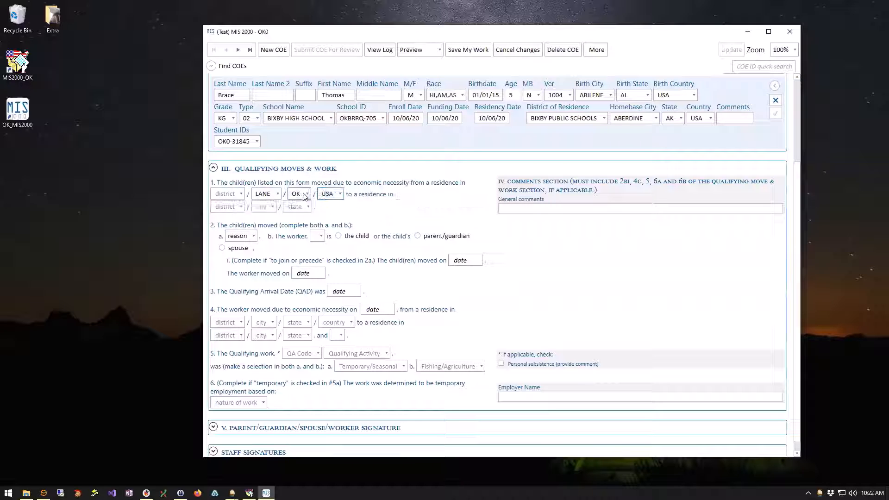
{"action": "key", "text": "Tab"}
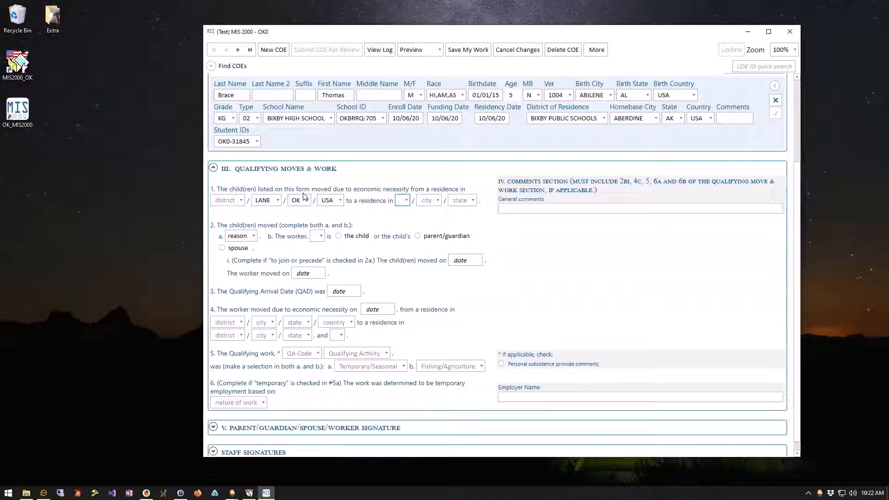
Set the destination to AFTON PUBLIC SCHOOLS, LANE, OK and bring up the moving reasons.
{"action": "left_click", "coordinate": [407, 201]}
{"action": "left_click", "coordinate": [430, 224]}
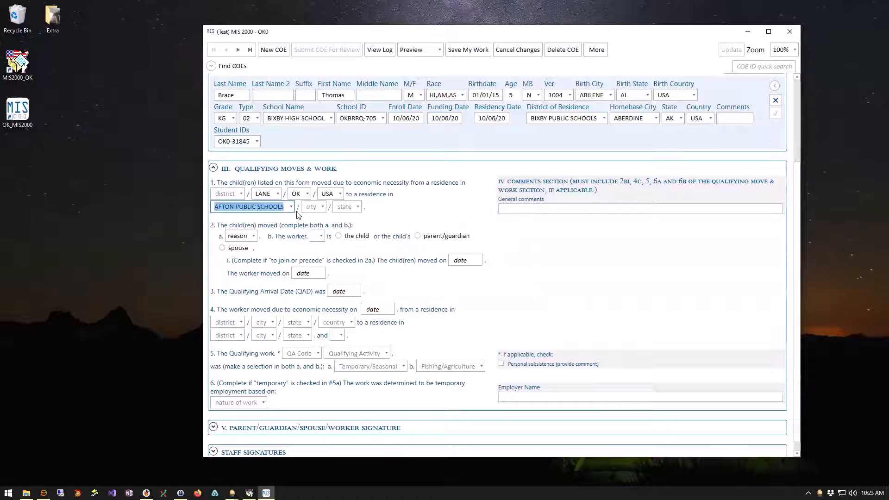
{"action": "left_click", "coordinate": [323, 207]}
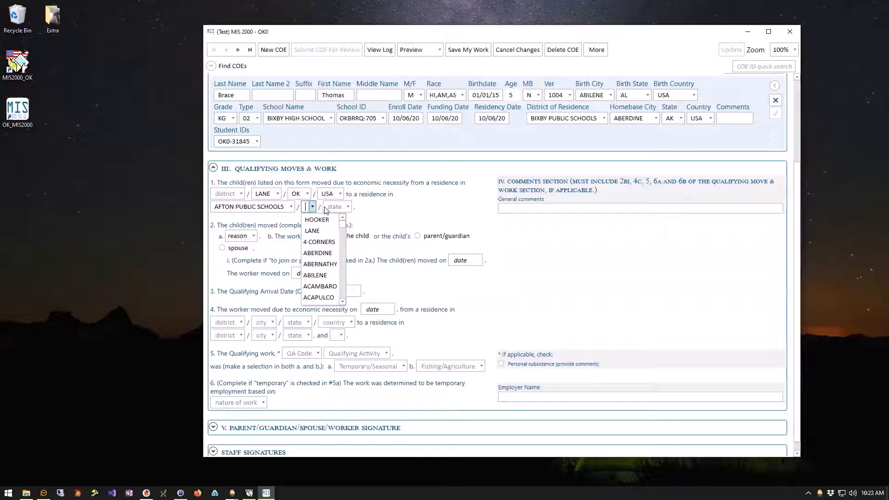
{"action": "left_click", "coordinate": [319, 232]}
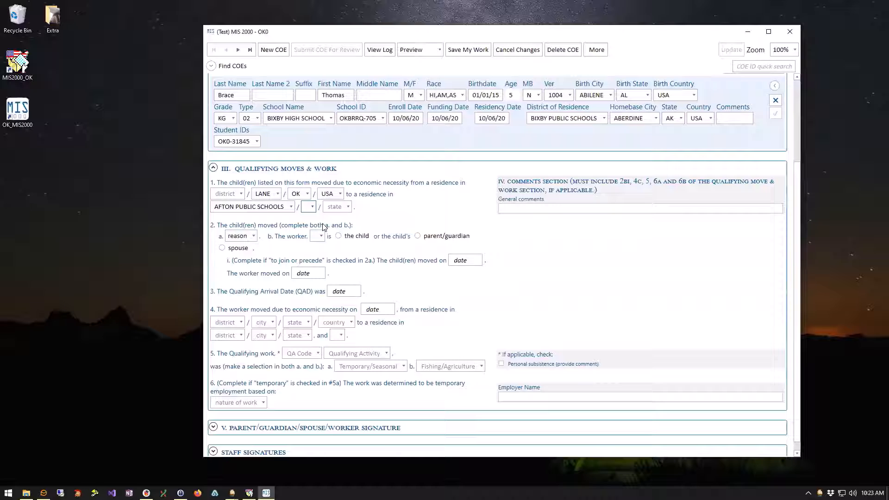
{"action": "left_click", "coordinate": [352, 207]}
{"action": "key", "text": "Tab"}
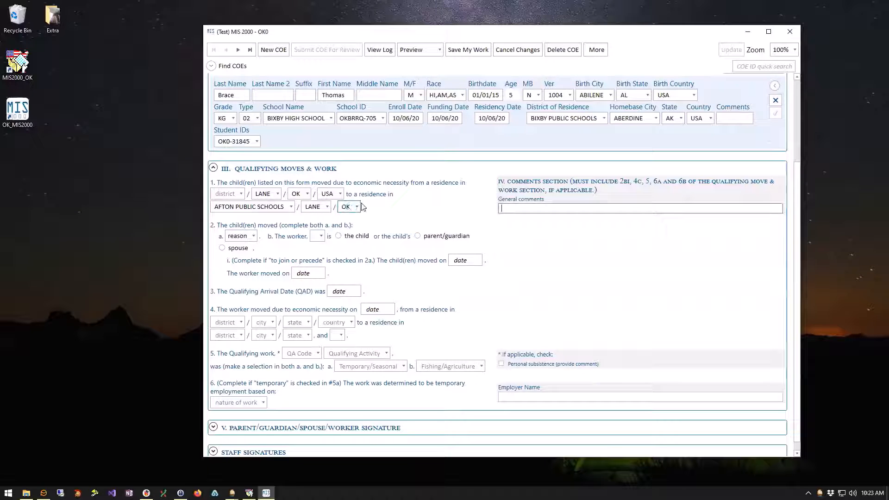
{"action": "left_click", "coordinate": [256, 236]}
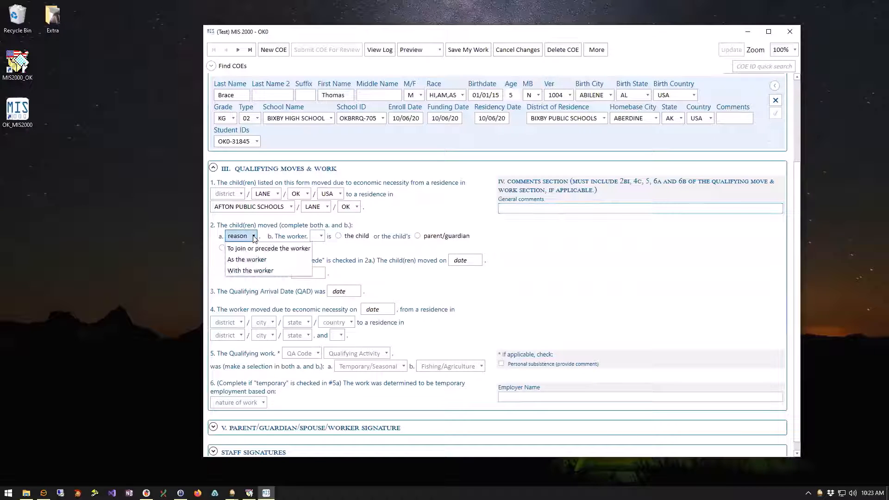
Answer 2a 'With the worker', select the worker in 2b, and mark them parent/guardian.
{"action": "left_click", "coordinate": [250, 270]}
{"action": "left_click", "coordinate": [349, 236]}
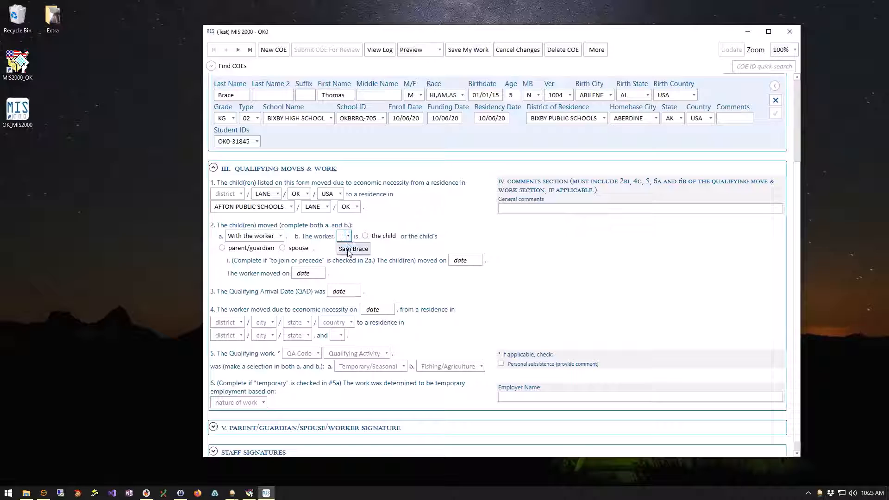
{"action": "left_click", "coordinate": [350, 250]}
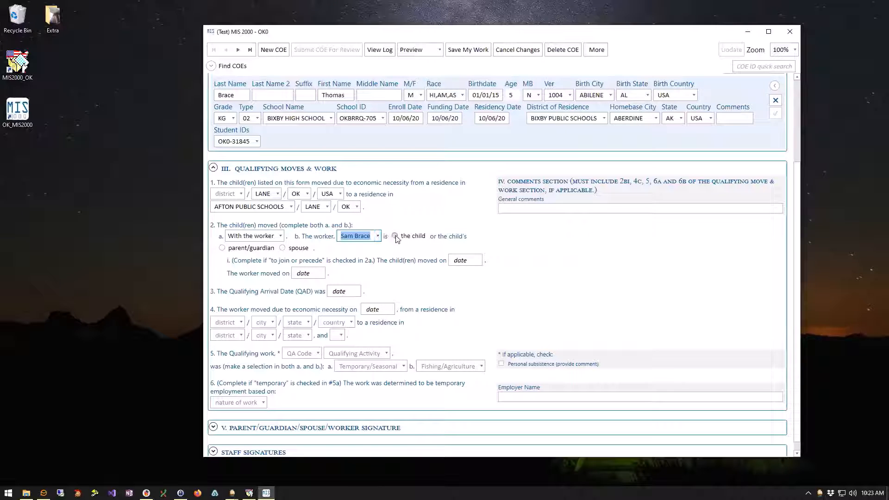
{"action": "left_click", "coordinate": [222, 248]}
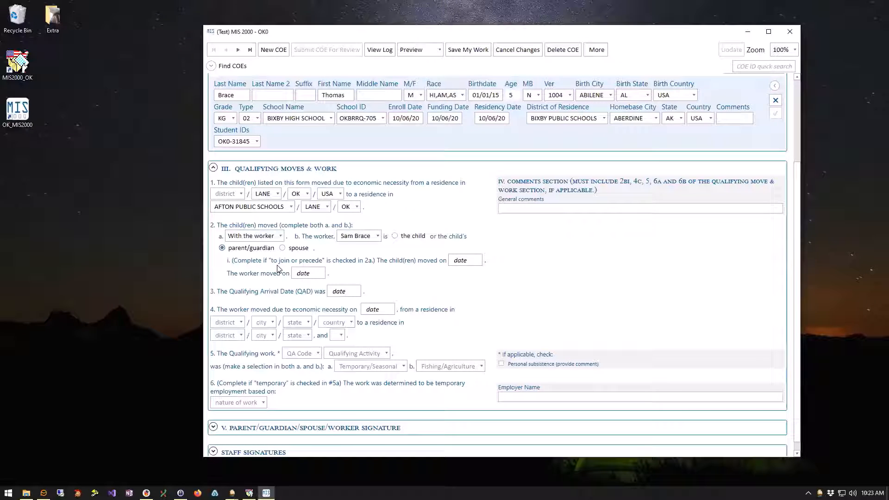
Enter 10/06/20 as the Qualifying Arrival Date and the worker's move date.
{"action": "left_click", "coordinate": [346, 291]}
{"action": "type", "text": "100620"}
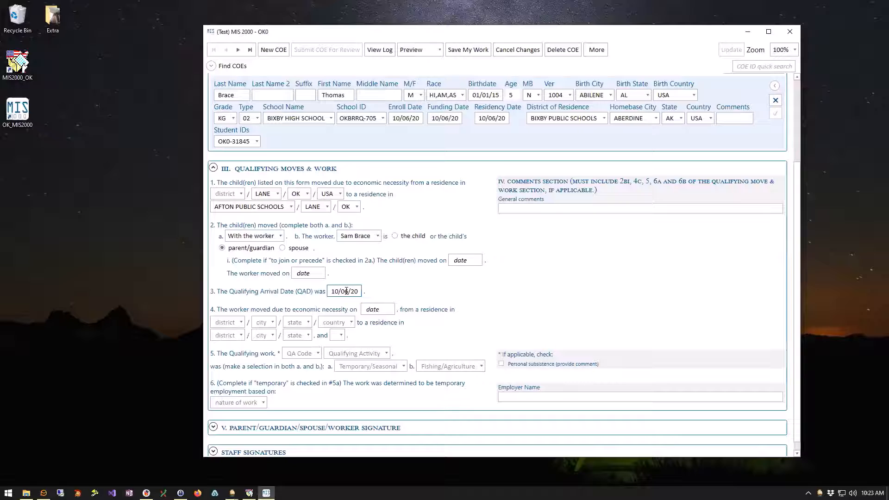
{"action": "left_click", "coordinate": [378, 309]}
{"action": "type", "text": "10/06/20"}
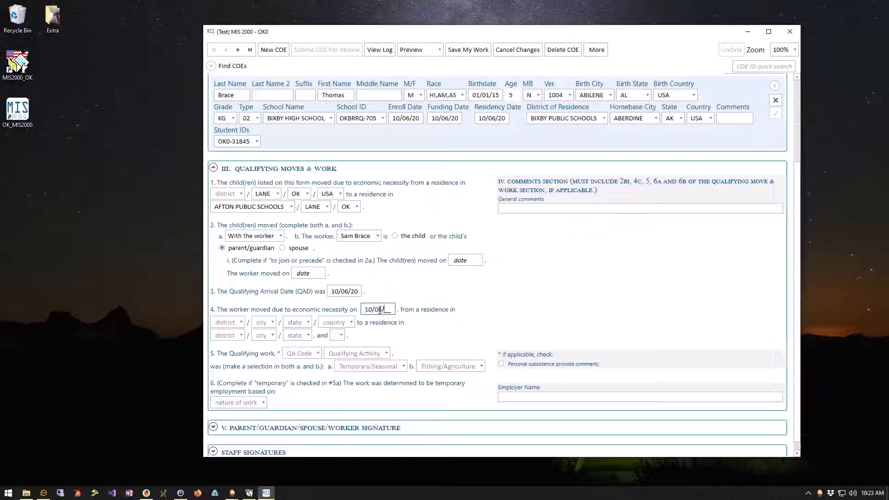
Set the worker's move origin to LANE, AK, USA.
{"action": "left_click", "coordinate": [271, 323]}
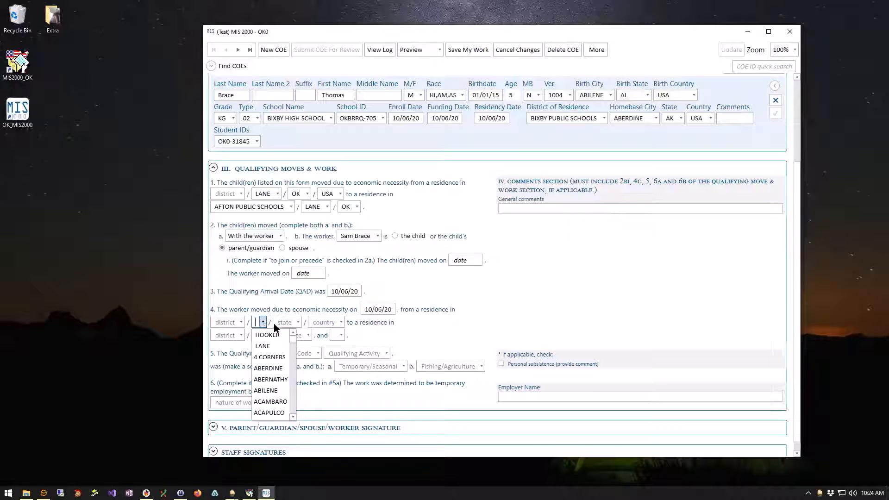
{"action": "left_click", "coordinate": [263, 346]}
{"action": "left_click", "coordinate": [301, 323]}
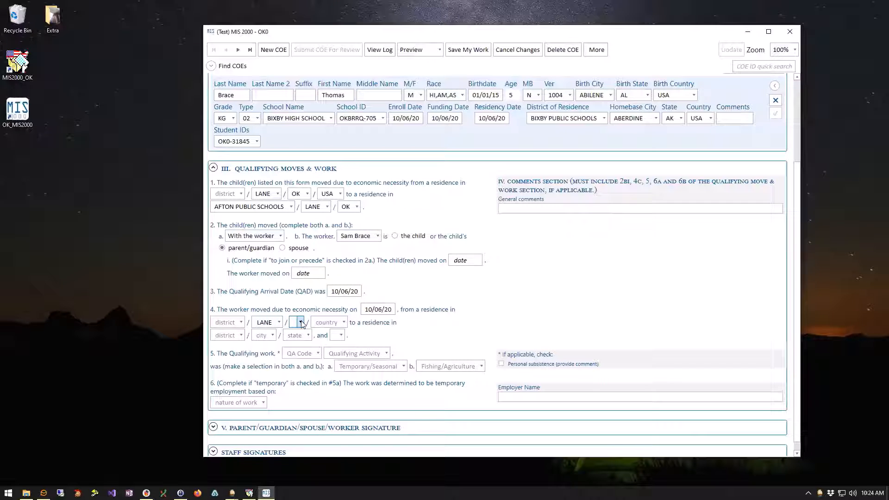
{"action": "left_click", "coordinate": [301, 323]}
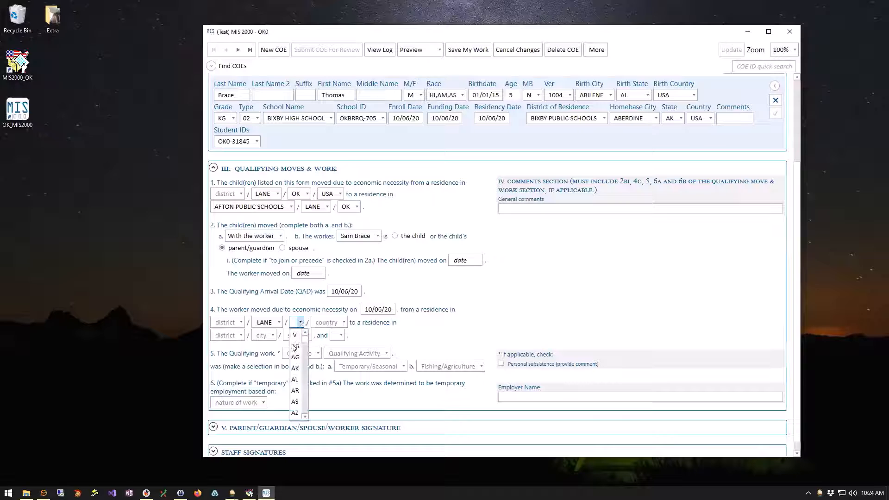
{"action": "left_click", "coordinate": [296, 369]}
{"action": "left_click", "coordinate": [324, 323]}
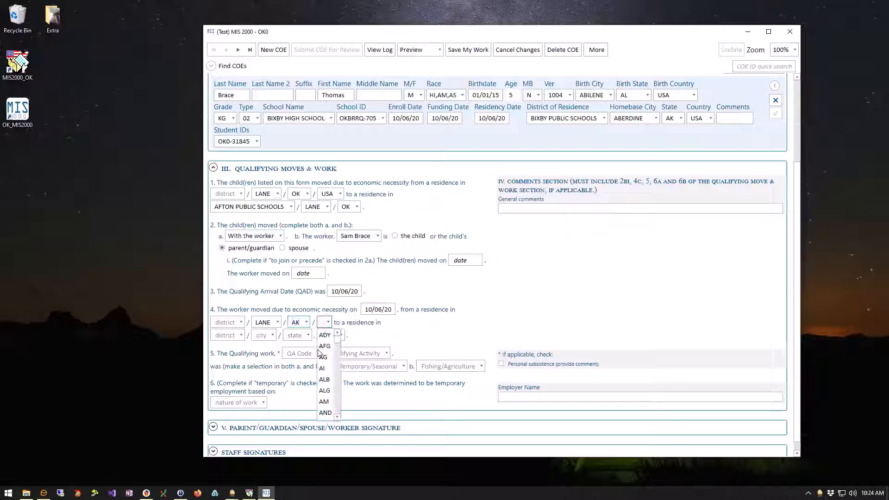
{"action": "type", "text": "USA"}
{"action": "key", "text": "Tab"}
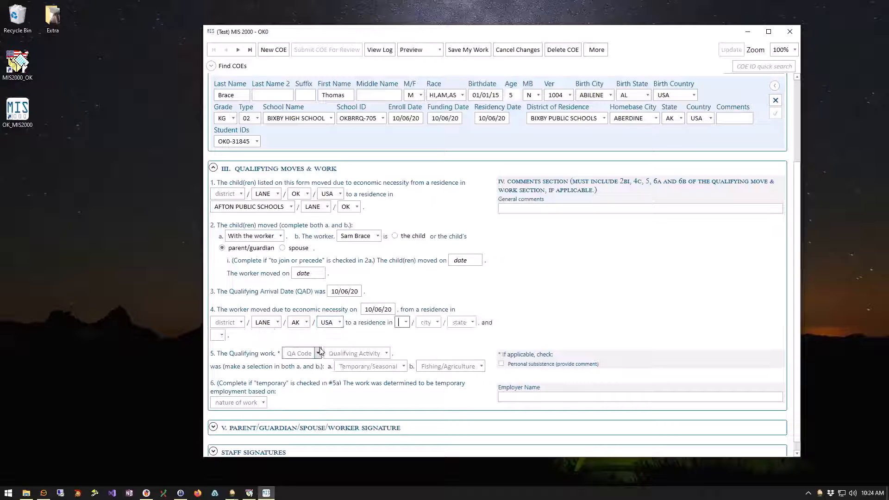
Set the worker's destination to AFTON PUBLIC SCHOOLS in HOOKER.
{"action": "left_click", "coordinate": [407, 323]}
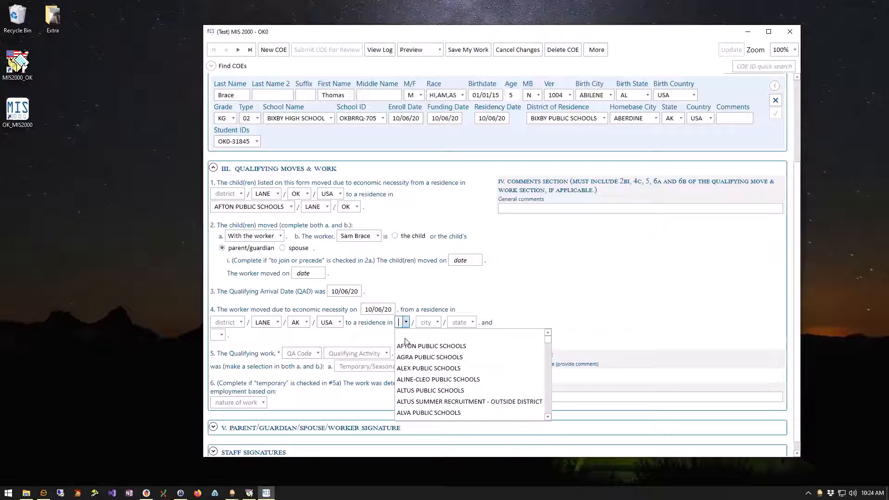
{"action": "left_click", "coordinate": [421, 332]}
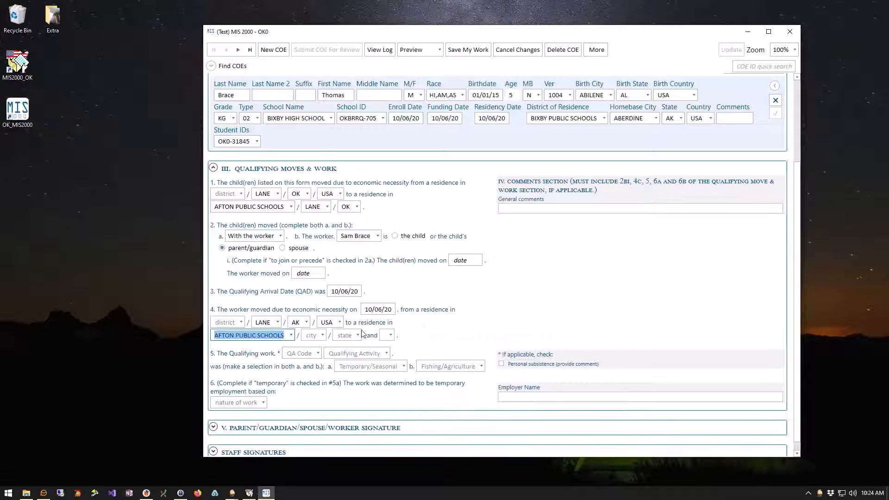
{"action": "left_click", "coordinate": [318, 337]}
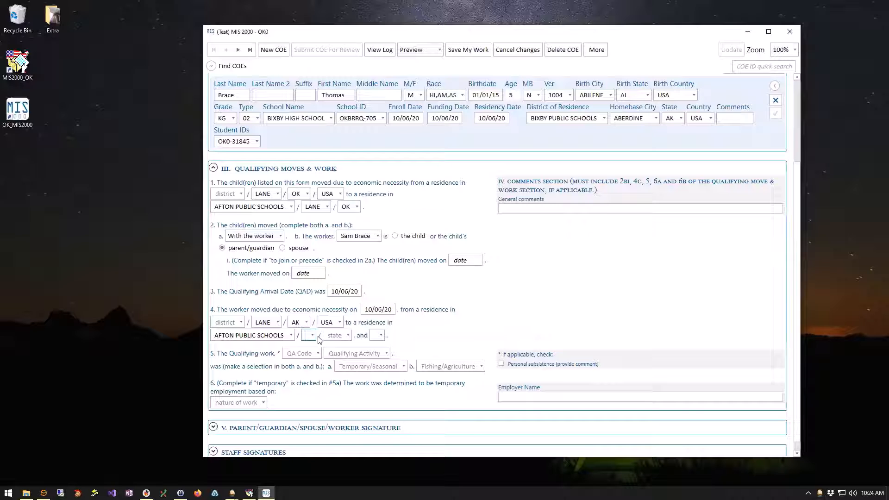
{"action": "key", "text": "Down"}
{"action": "key", "text": "Tab"}
Set destination state OK and answer 'A - Engaged in new qualifying work soon after the move'.
{"action": "key", "text": "Down"}
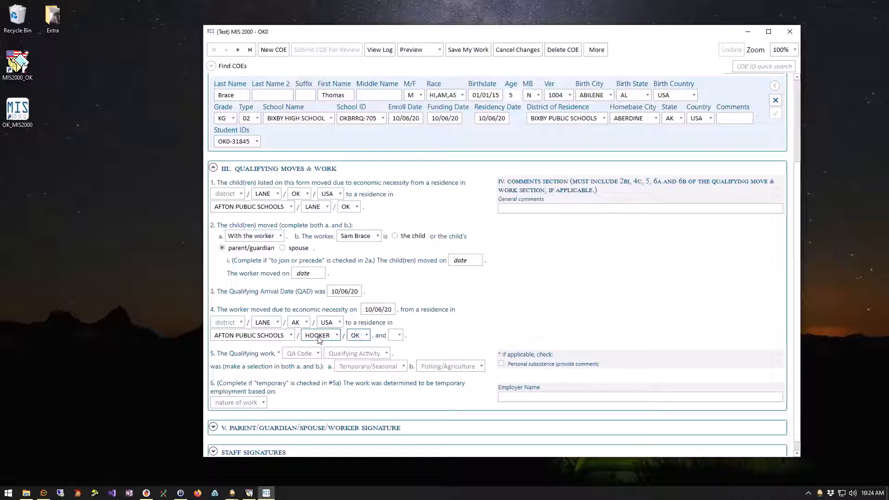
{"action": "left_click", "coordinate": [399, 335]}
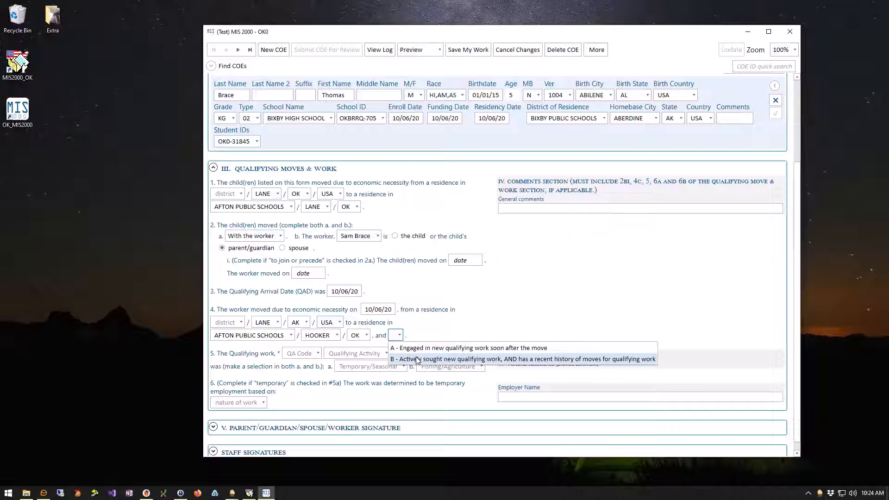
{"action": "left_click", "coordinate": [465, 359]}
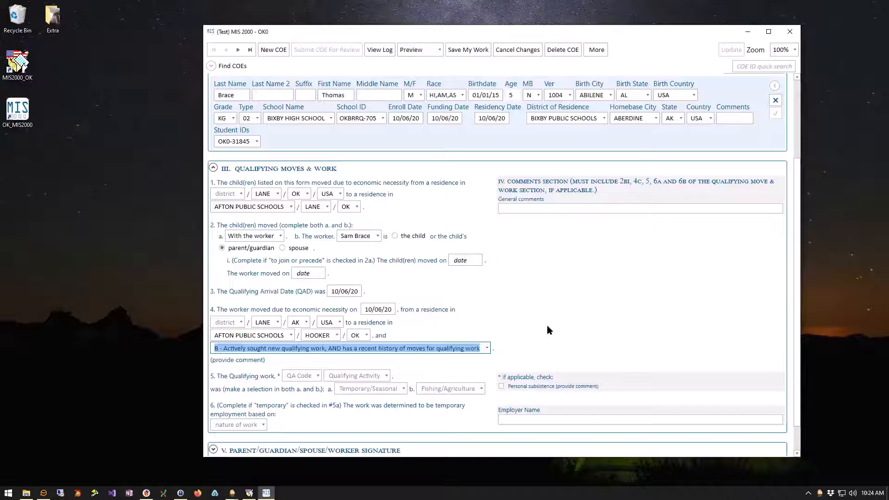
{"action": "scroll", "coordinate": [603, 349], "scroll_direction": "down", "scroll_amount": 3}
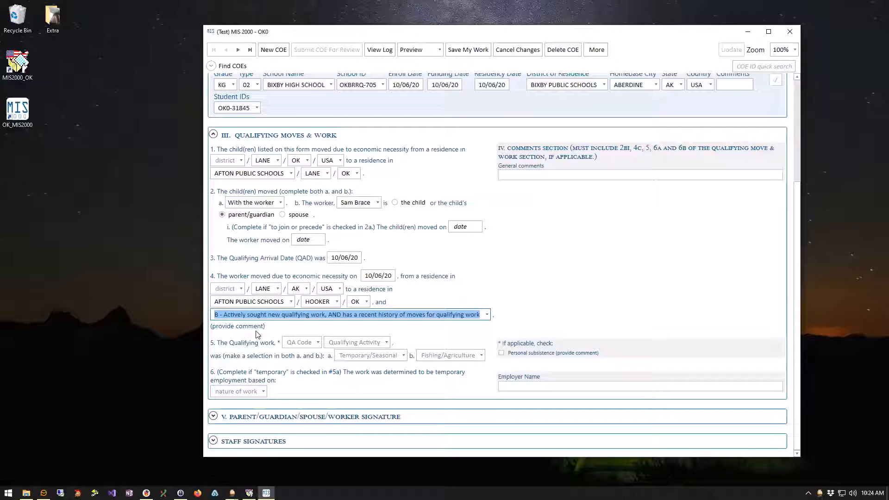
{"action": "left_click", "coordinate": [577, 268]}
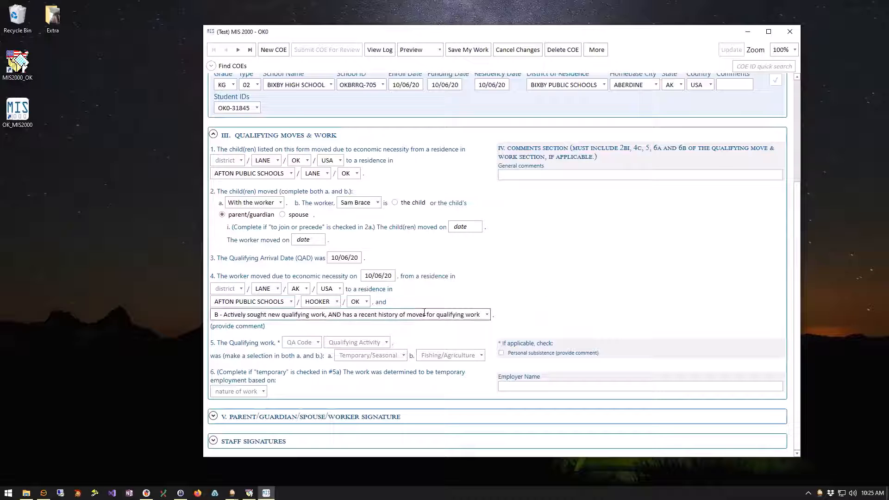
{"action": "left_click", "coordinate": [487, 314]}
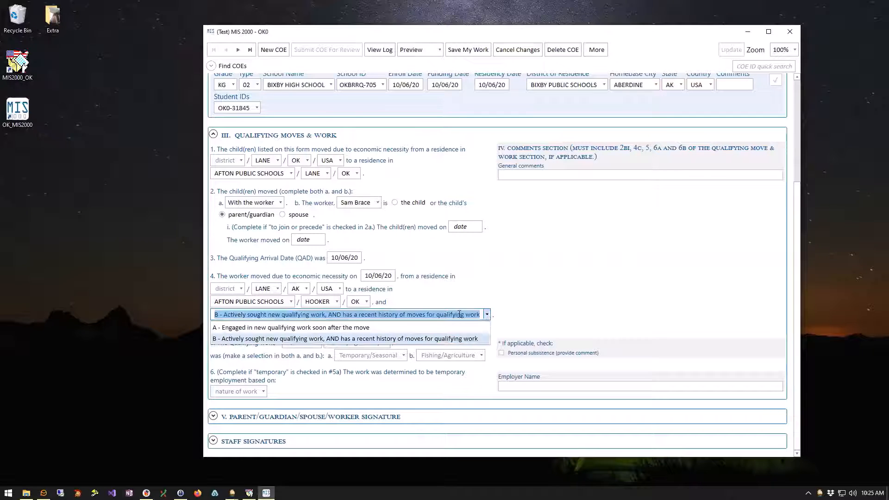
{"action": "left_click", "coordinate": [377, 329]}
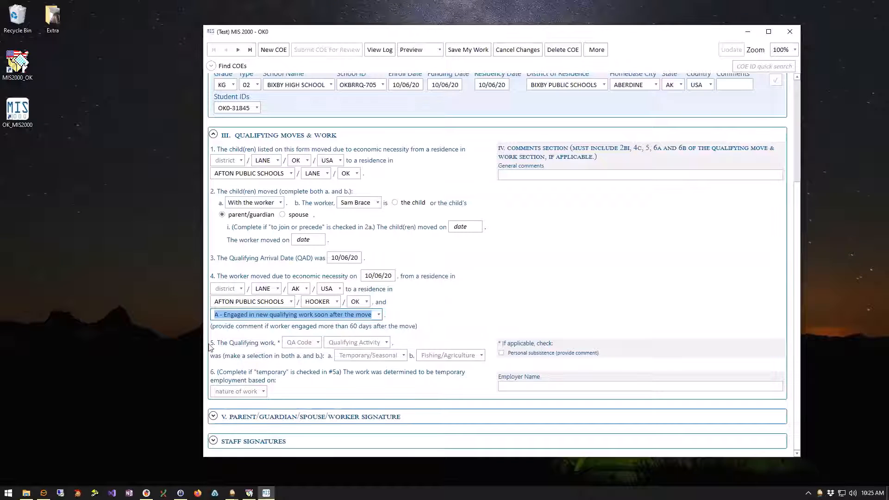
{"action": "left_click", "coordinate": [294, 344]}
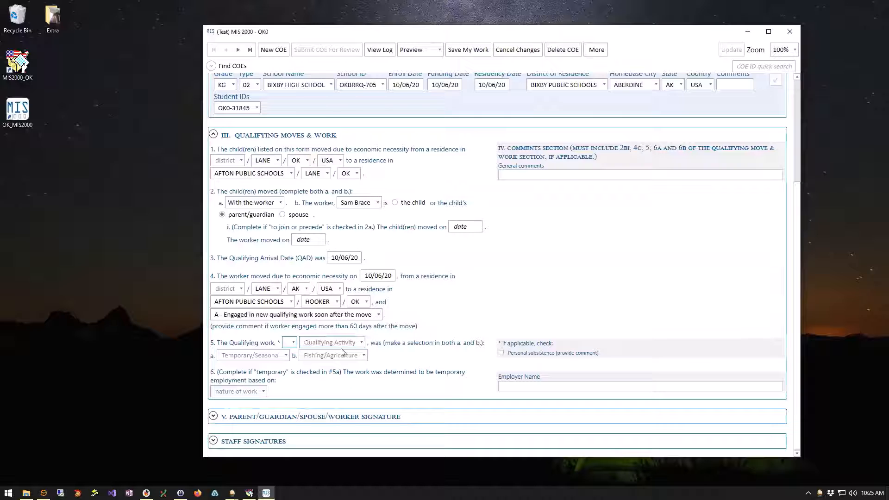
Set the qualifying work to Bailing - Hay, Seasonal, Agriculture.
{"action": "left_click", "coordinate": [361, 343]}
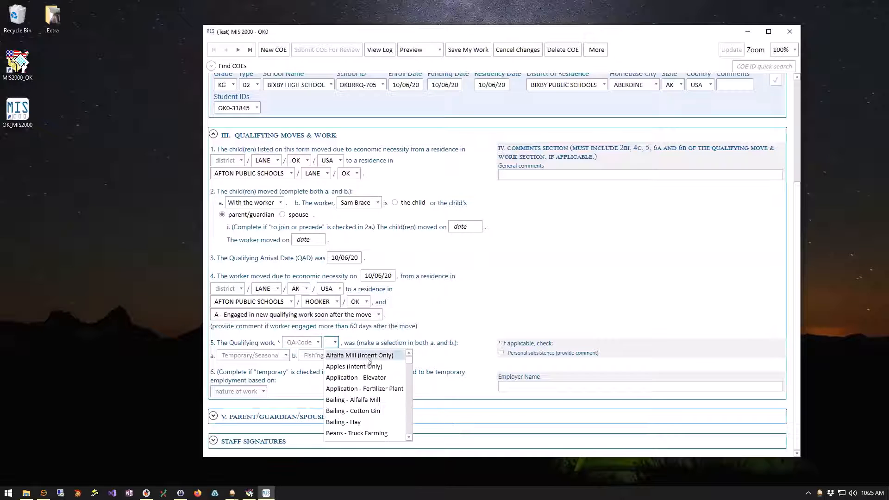
{"action": "left_click", "coordinate": [358, 423]}
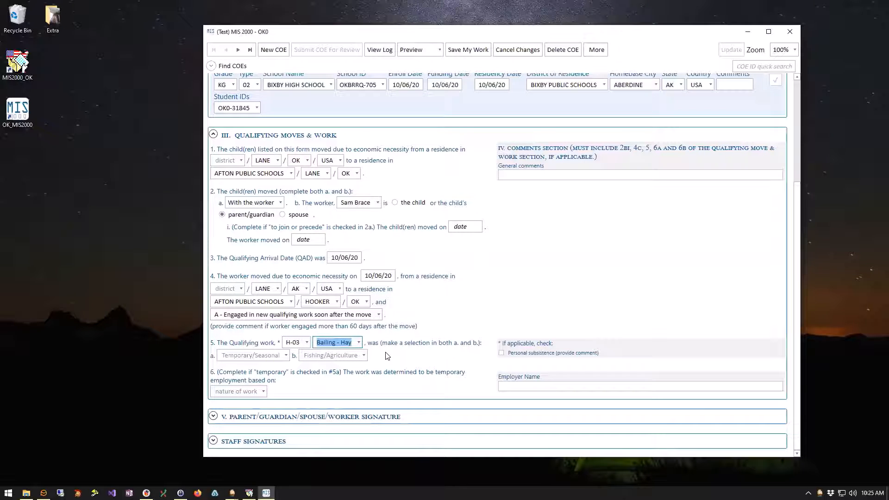
{"action": "left_click", "coordinate": [286, 355]}
{"action": "left_click", "coordinate": [231, 369]}
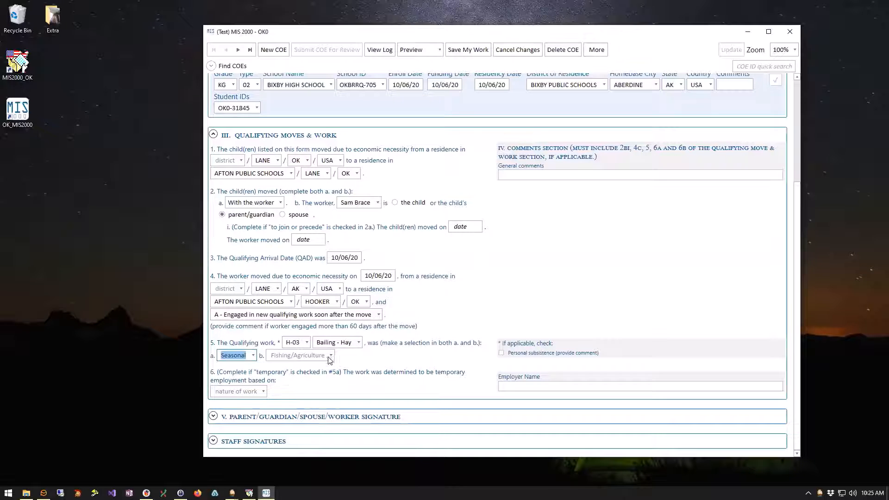
{"action": "left_click", "coordinate": [274, 355]}
{"action": "left_click", "coordinate": [284, 368]}
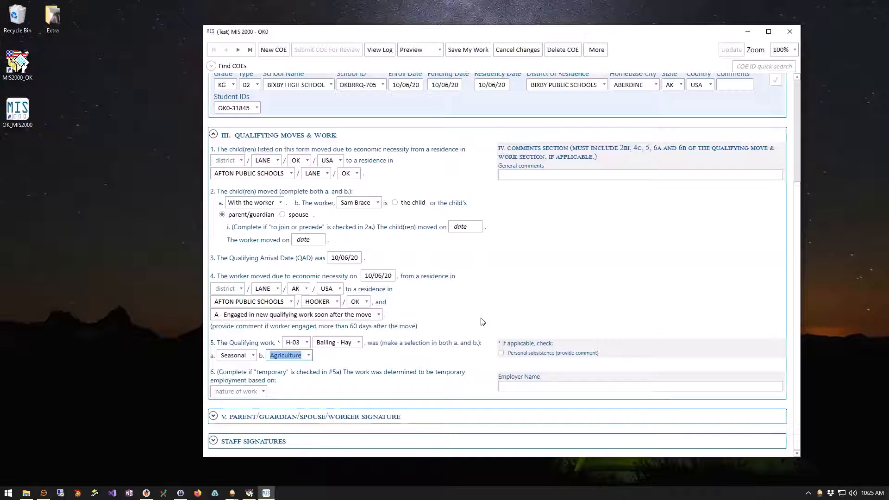
{"action": "left_click", "coordinate": [214, 135]}
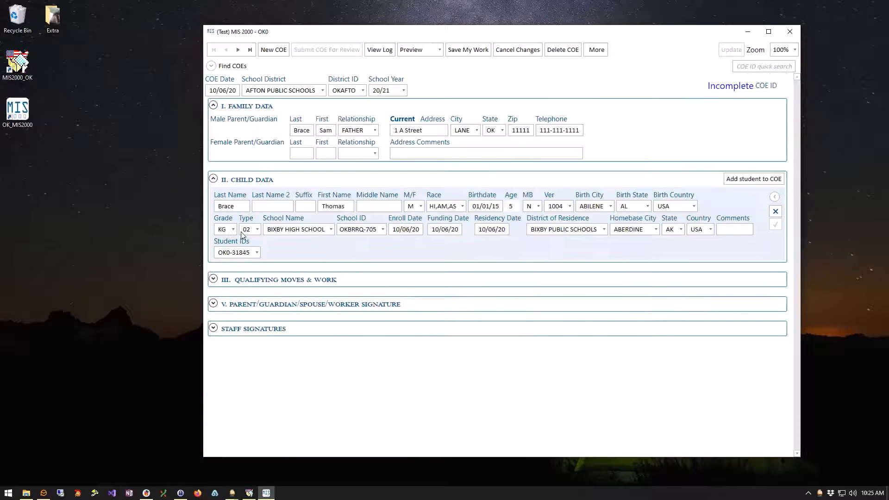
Draw the parent's signature dated 10/06/20 and note verbal COVID-19 authorization.
{"action": "left_click", "coordinate": [213, 304]}
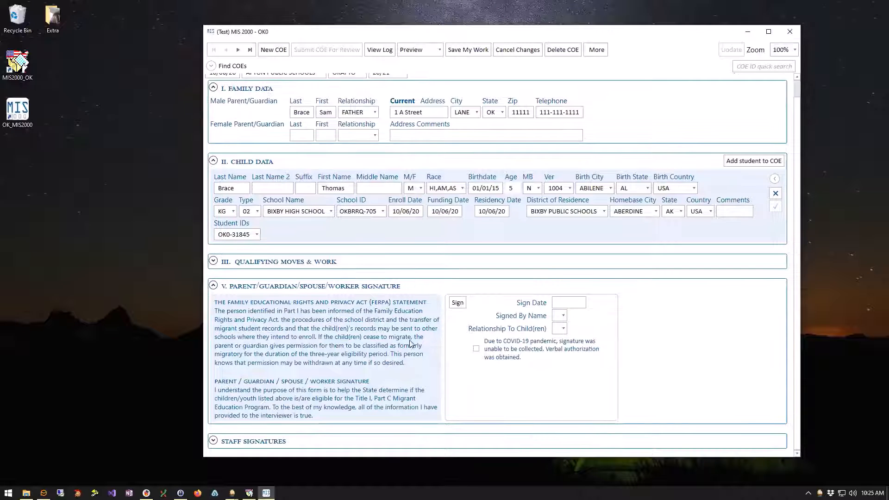
{"action": "left_click", "coordinate": [457, 303]}
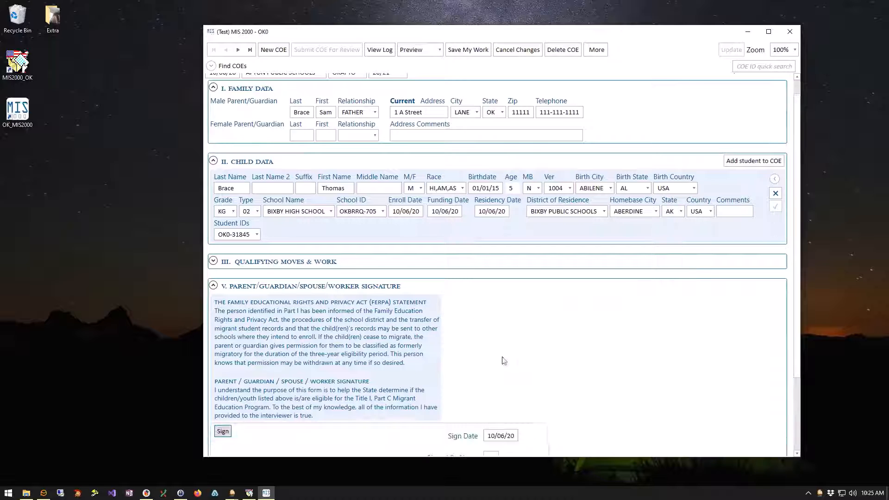
{"action": "scroll", "coordinate": [453, 274], "scroll_direction": "down", "scroll_amount": 2}
{"action": "scroll", "coordinate": [453, 273], "scroll_direction": "down", "scroll_amount": 1}
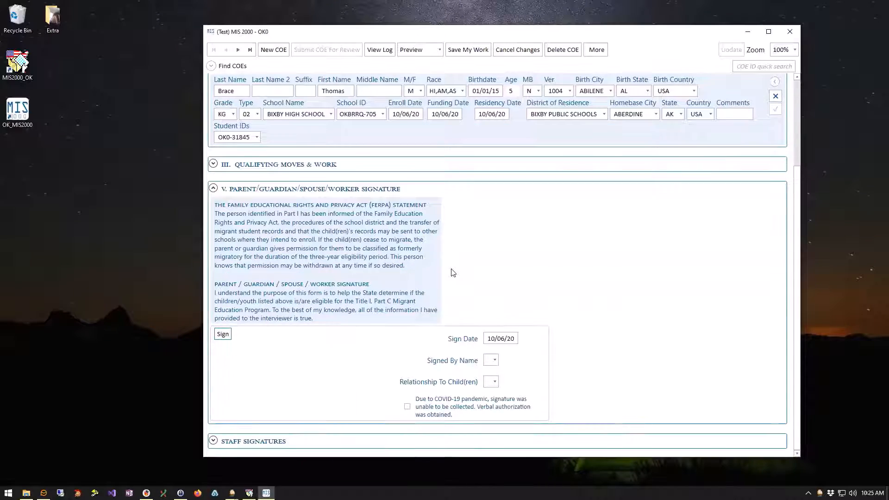
{"action": "left_click_drag", "start_coordinate": [223, 363], "coordinate": [345, 360]}
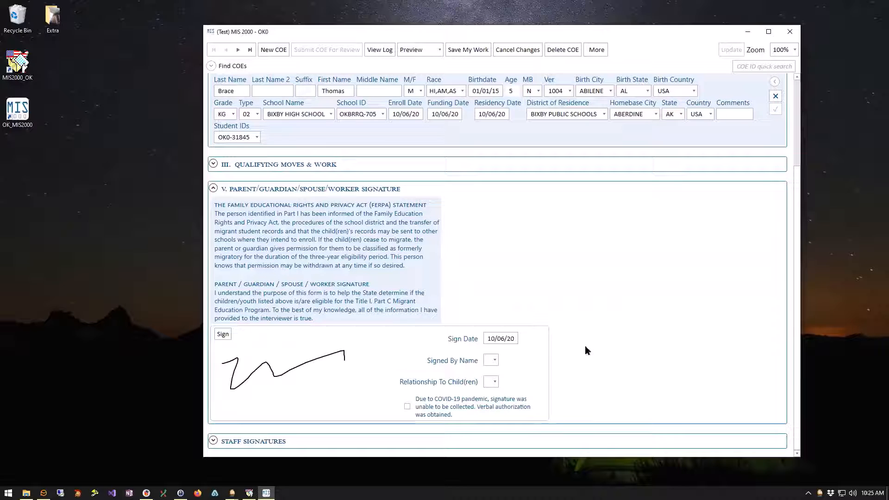
{"action": "left_click", "coordinate": [408, 407]}
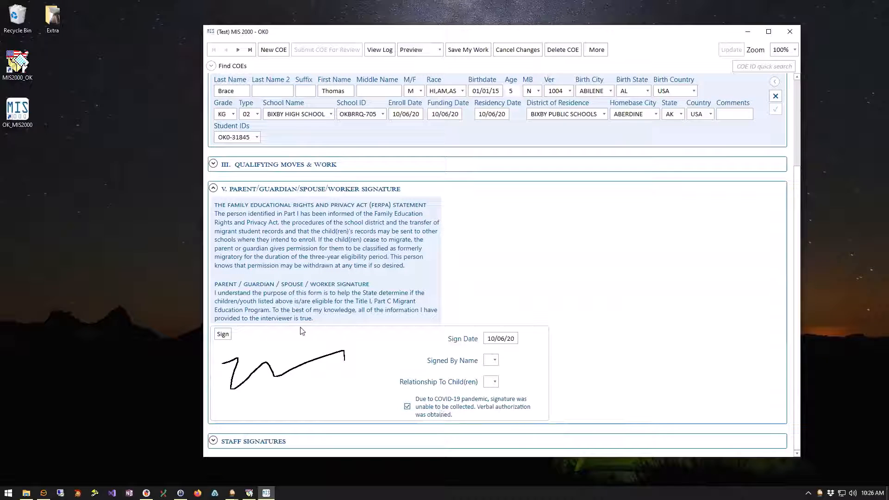
Select the signer's name and set the relationship to FATHER.
{"action": "left_click", "coordinate": [495, 361]}
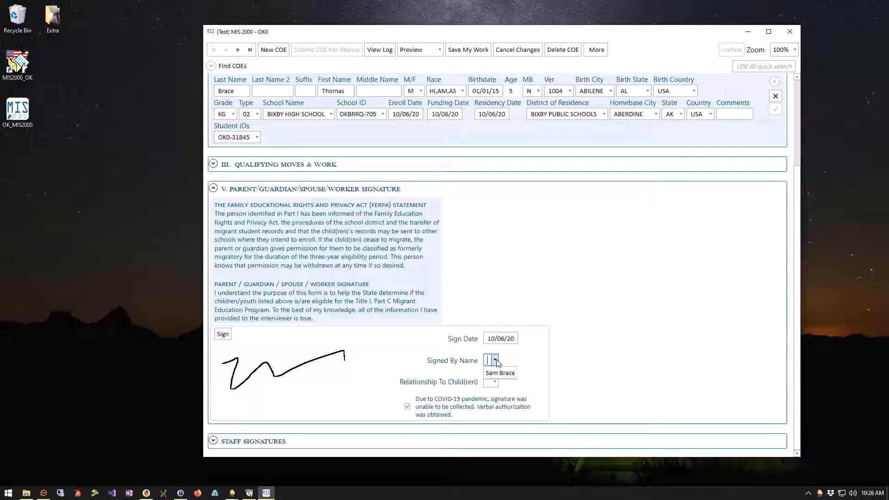
{"action": "left_click", "coordinate": [500, 373]}
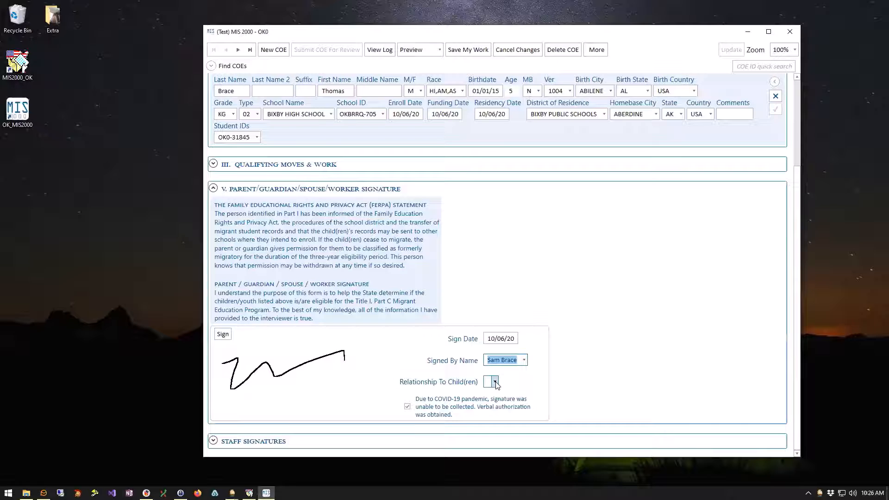
{"action": "left_click", "coordinate": [494, 381]}
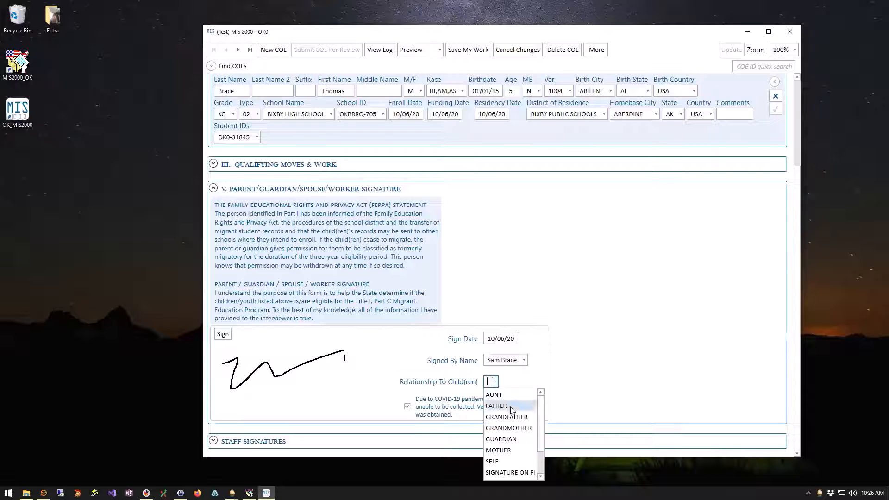
{"action": "left_click", "coordinate": [509, 405]}
{"action": "scroll", "coordinate": [589, 379], "scroll_direction": "up", "scroll_amount": 2}
{"action": "left_click", "coordinate": [599, 382]}
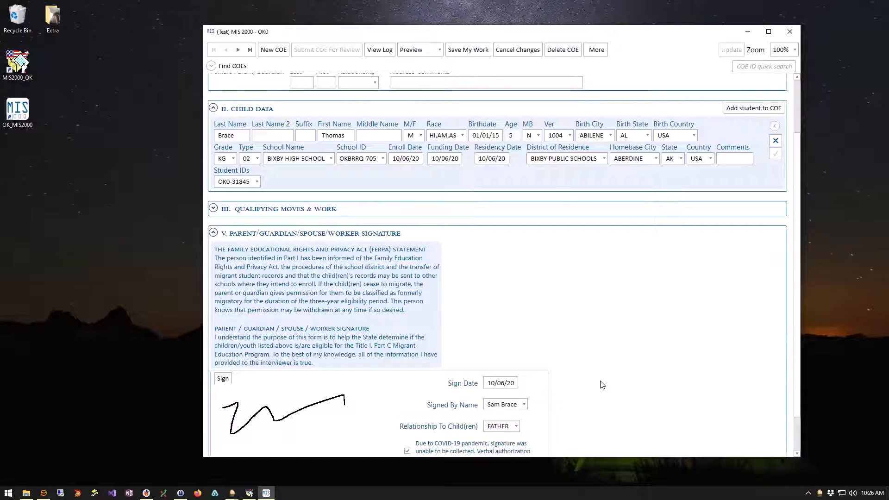
{"action": "scroll", "coordinate": [587, 381], "scroll_direction": "down", "scroll_amount": 2}
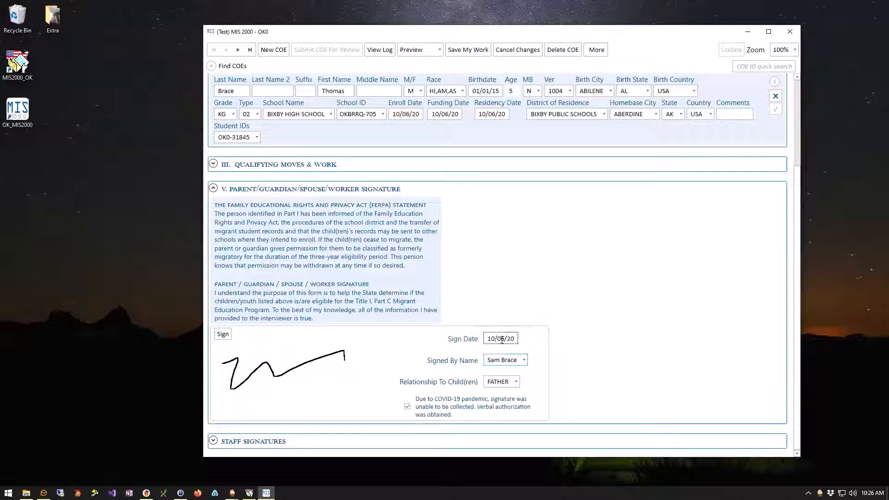
{"action": "scroll", "coordinate": [556, 401], "scroll_direction": "up", "scroll_amount": 1}
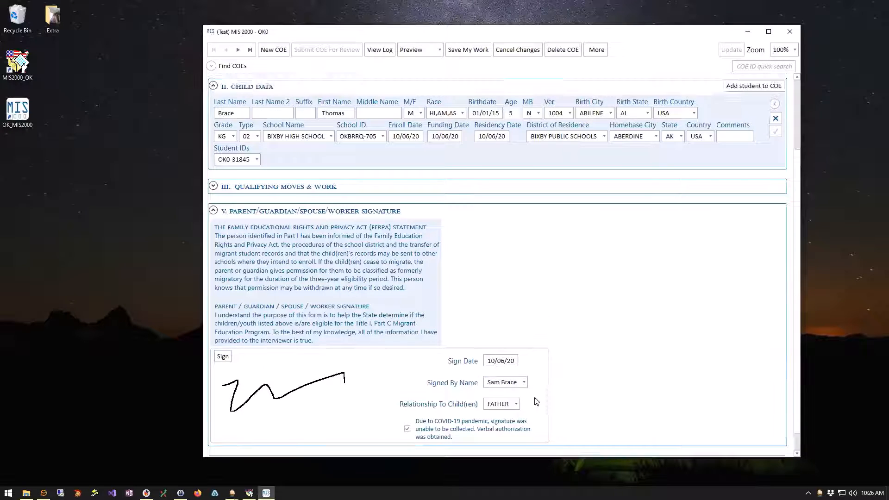
{"action": "scroll", "coordinate": [532, 402], "scroll_direction": "down", "scroll_amount": 1}
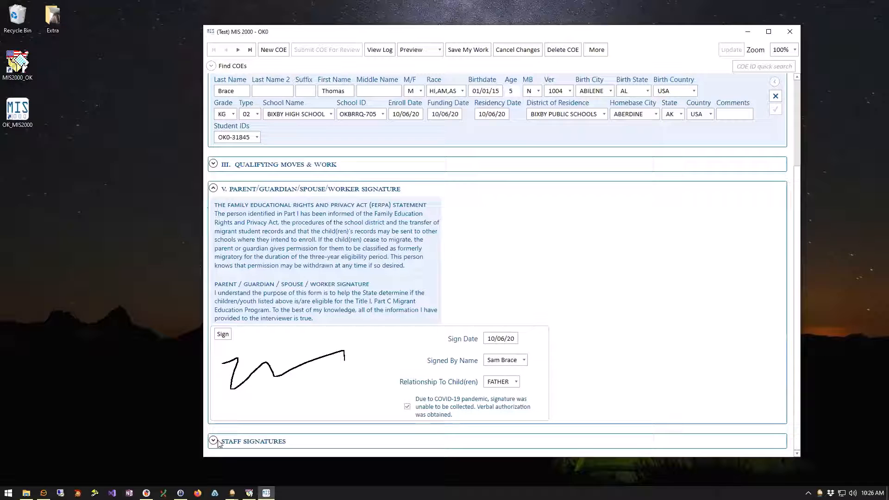
Sign the Staff Signatures section and select the interviewer's name.
{"action": "left_click", "coordinate": [213, 189]}
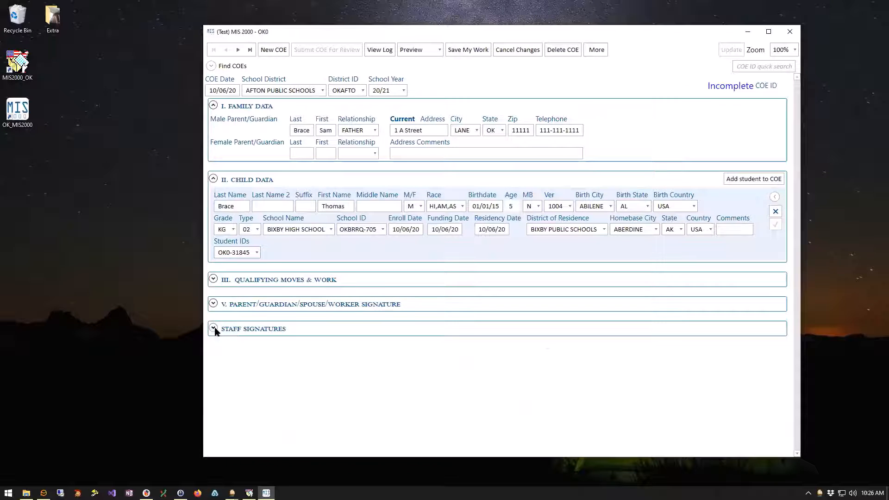
{"action": "left_click", "coordinate": [213, 328]}
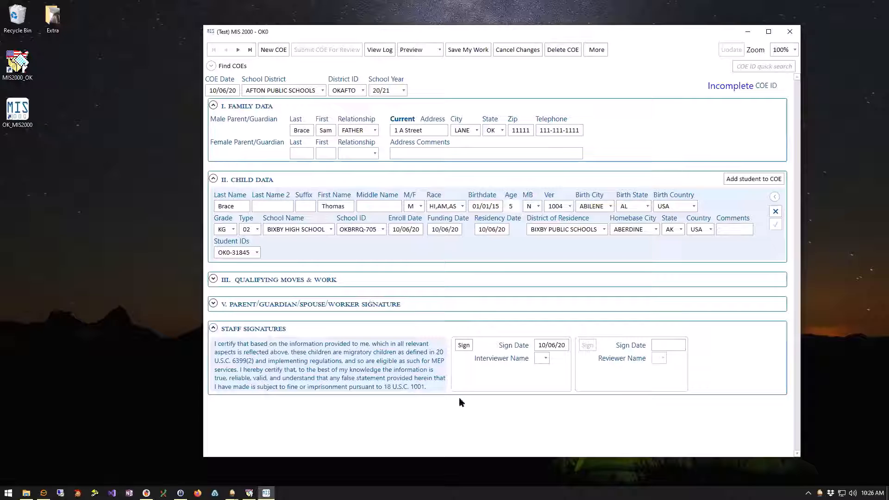
{"action": "left_click", "coordinate": [464, 346]}
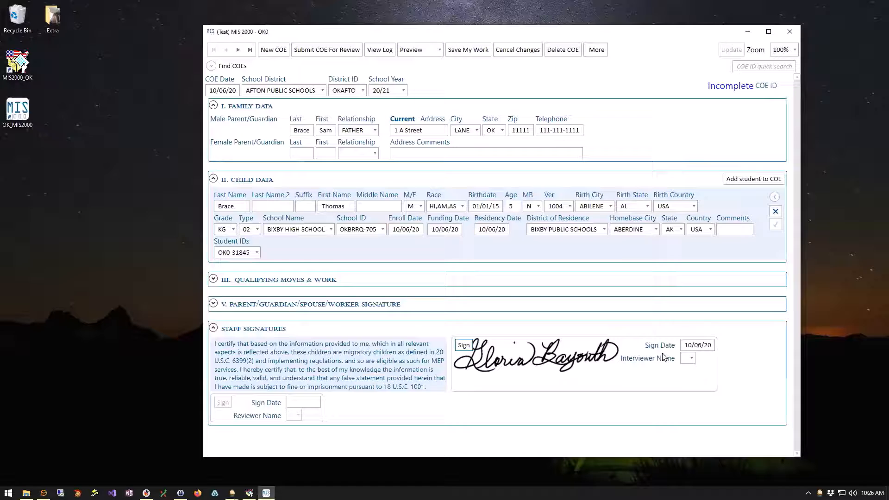
{"action": "left_click", "coordinate": [692, 359]}
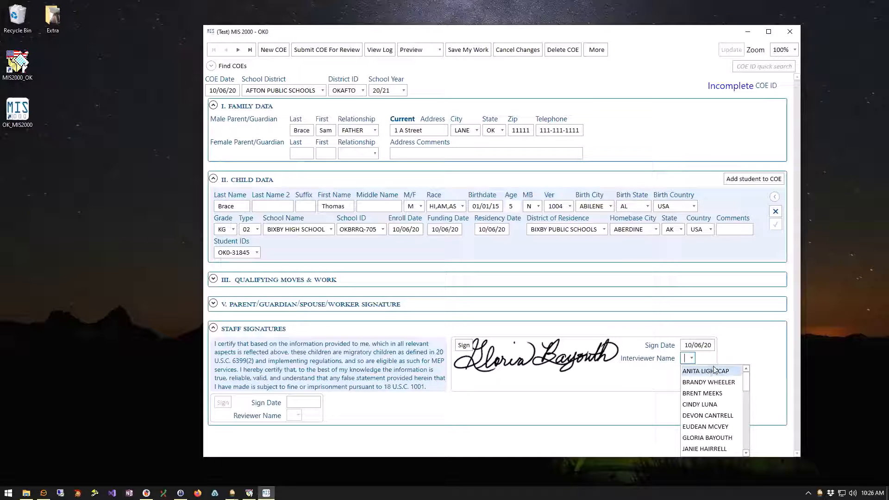
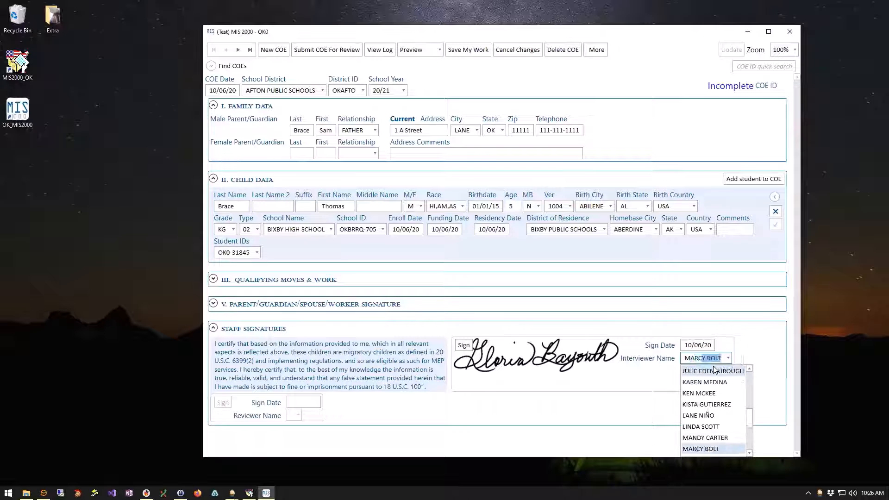
{"action": "key", "text": "Return"}
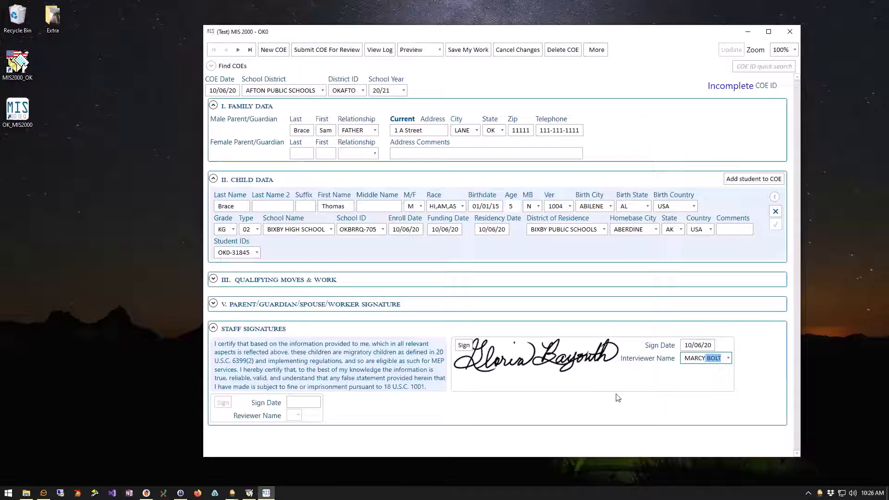
{"action": "left_click", "coordinate": [443, 414]}
{"action": "left_click", "coordinate": [214, 328]}
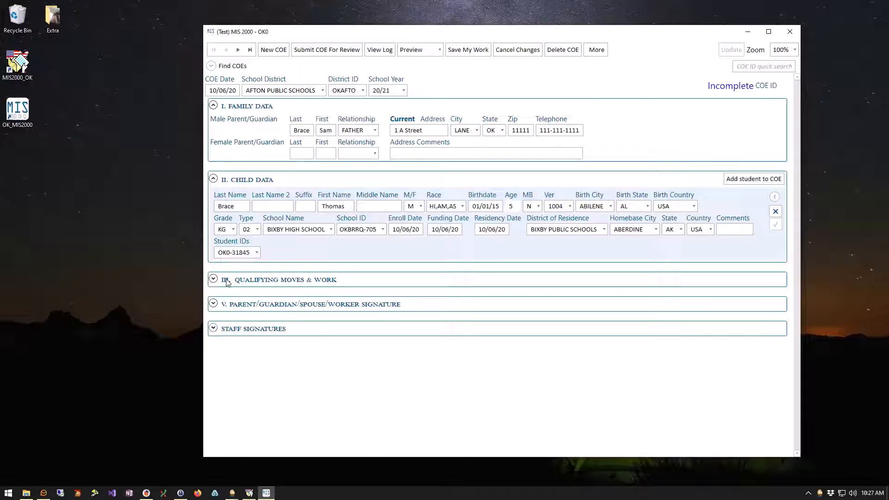
Submit the COE for review, sending the entry from an enlarged COE Log dialog.
{"action": "left_click", "coordinate": [331, 50]}
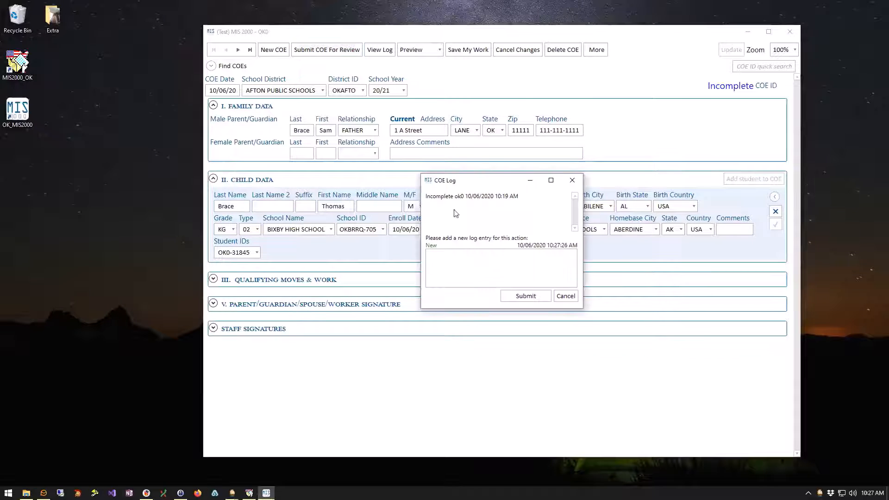
{"action": "left_click_drag", "start_coordinate": [485, 174], "coordinate": [486, 122]}
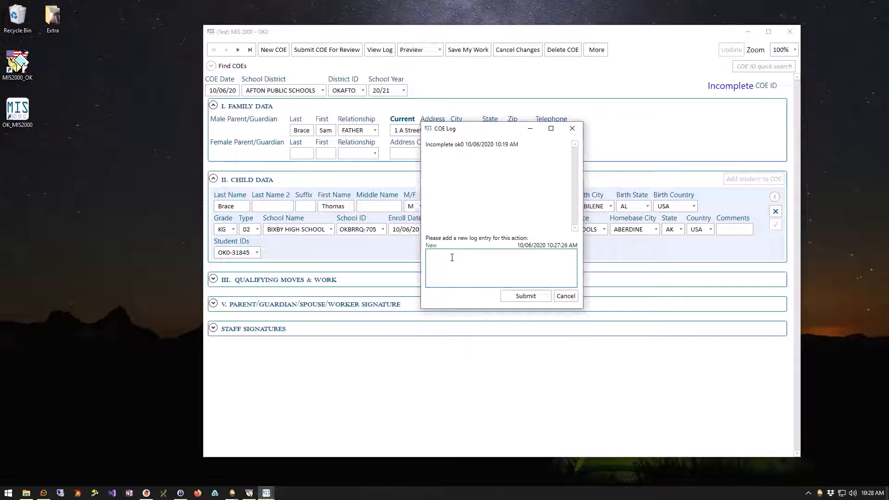
{"action": "left_click", "coordinate": [525, 296]}
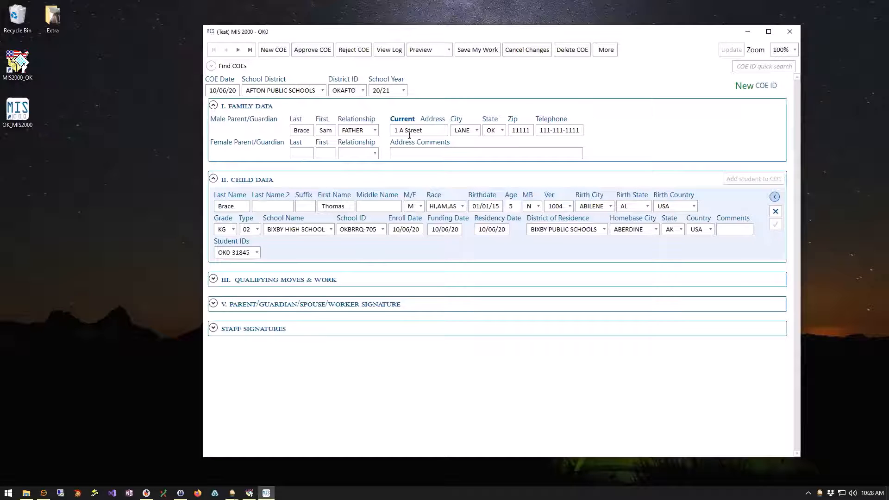
Dismiss the missing reviewer-signature warnings, collapse Staff Signatures and shorten the COE window.
{"action": "left_click", "coordinate": [313, 52]}
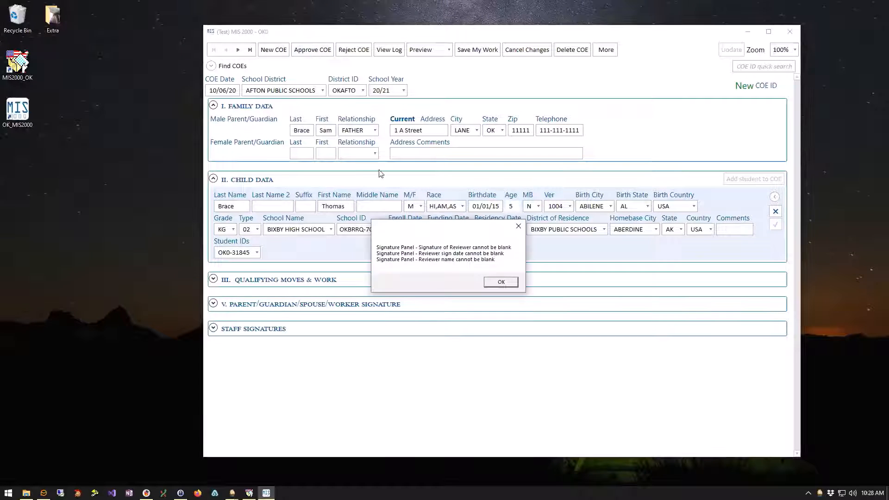
{"action": "left_click", "coordinate": [501, 282]}
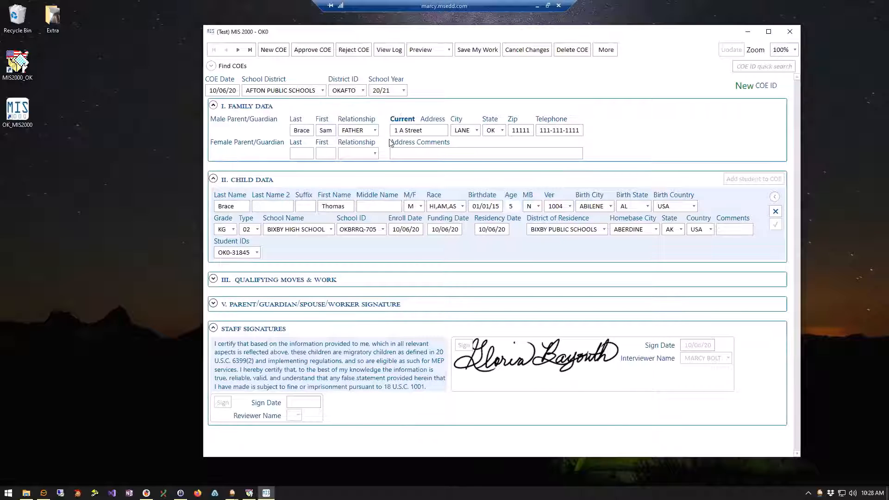
{"action": "left_click", "coordinate": [213, 329]}
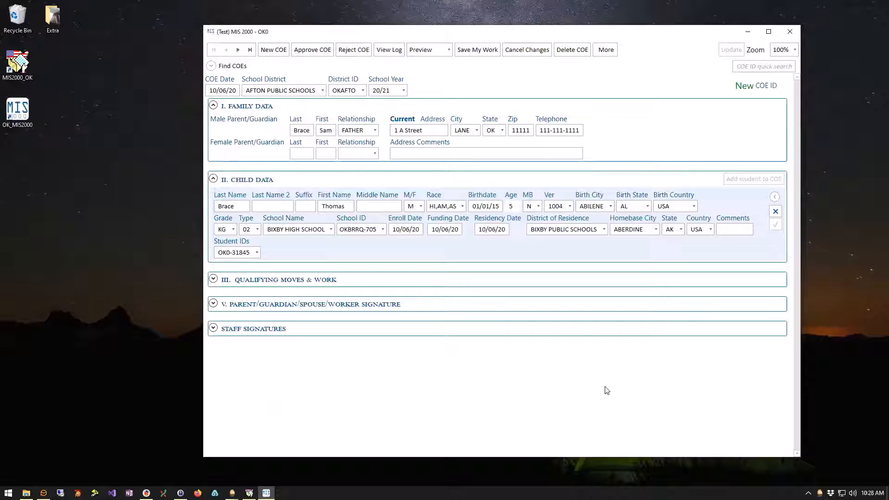
{"action": "left_click_drag", "start_coordinate": [793, 456], "coordinate": [796, 367]}
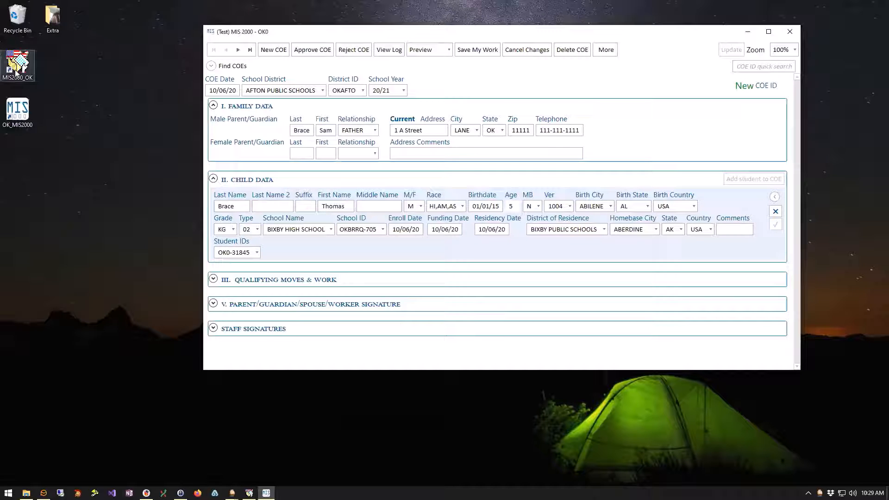
Launch the MIS2000_OK tablet version and position its window on the desktop.
{"action": "left_click", "coordinate": [15, 71]}
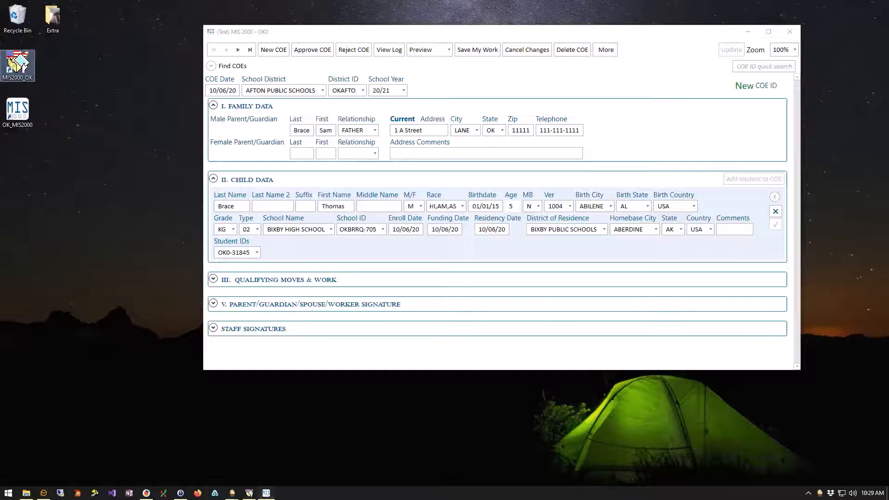
{"action": "left_click_drag", "start_coordinate": [313, 92], "coordinate": [466, 60]}
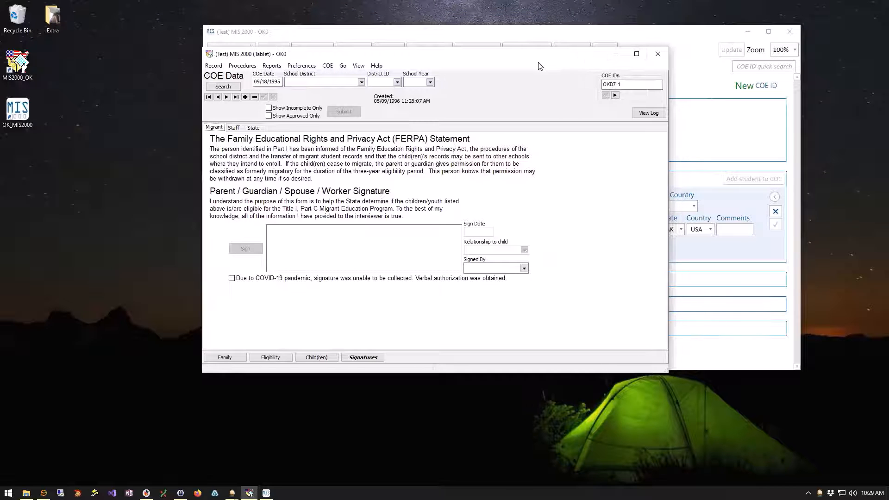
{"action": "left_click_drag", "start_coordinate": [449, 53], "coordinate": [395, 37]}
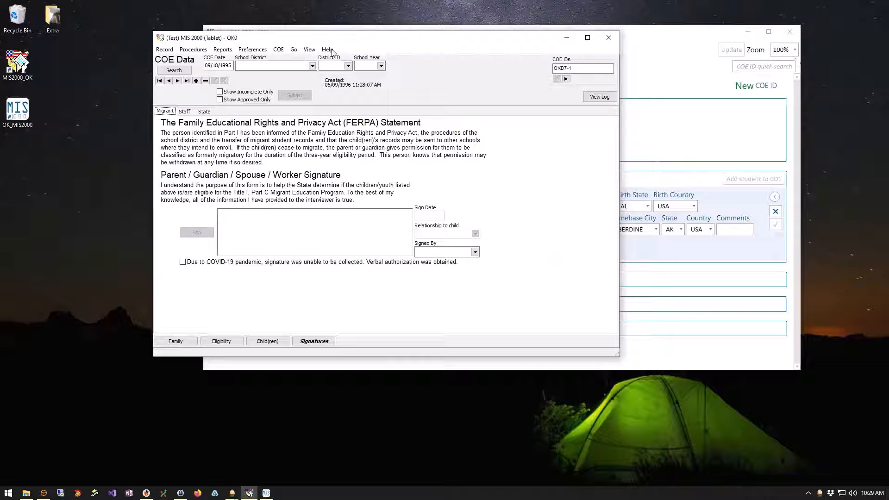
Check the View options, minimize the newer COE window and move the Tablet window right.
{"action": "left_click", "coordinate": [309, 51]}
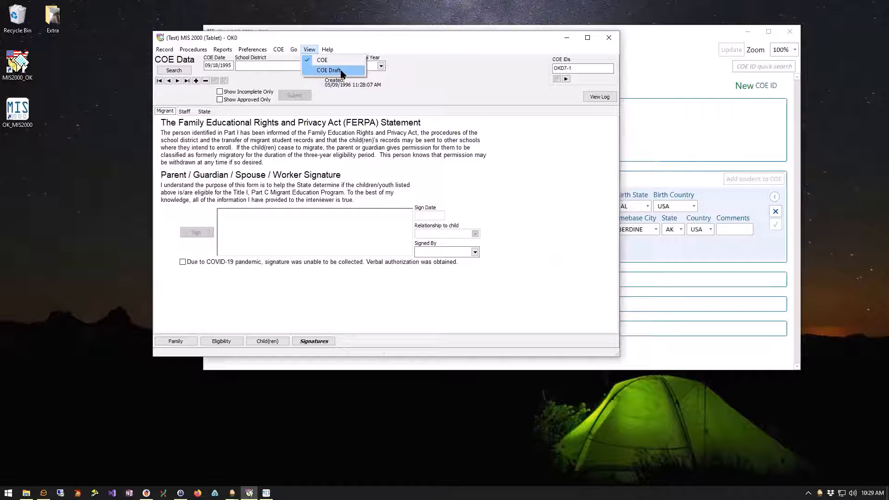
{"action": "left_click", "coordinate": [495, 70]}
{"action": "left_click", "coordinate": [308, 51]}
{"action": "left_click", "coordinate": [476, 86]}
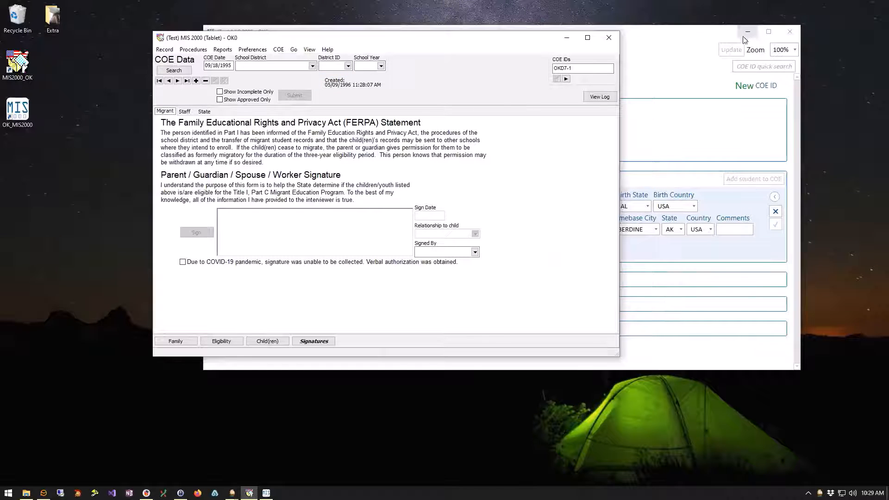
{"action": "left_click", "coordinate": [746, 33]}
{"action": "left_click_drag", "start_coordinate": [428, 38], "coordinate": [533, 36]}
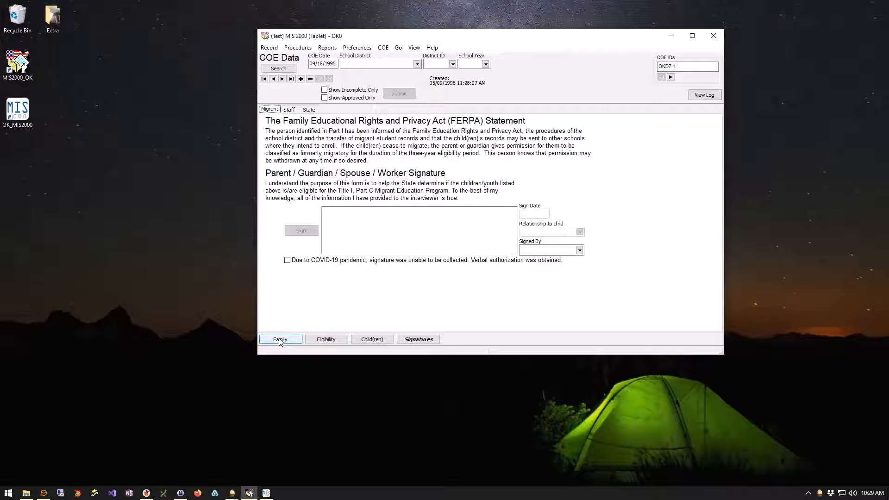
Keep the newer COE window minimized and show COE OKD7-1's Family page.
{"action": "left_click", "coordinate": [266, 492]}
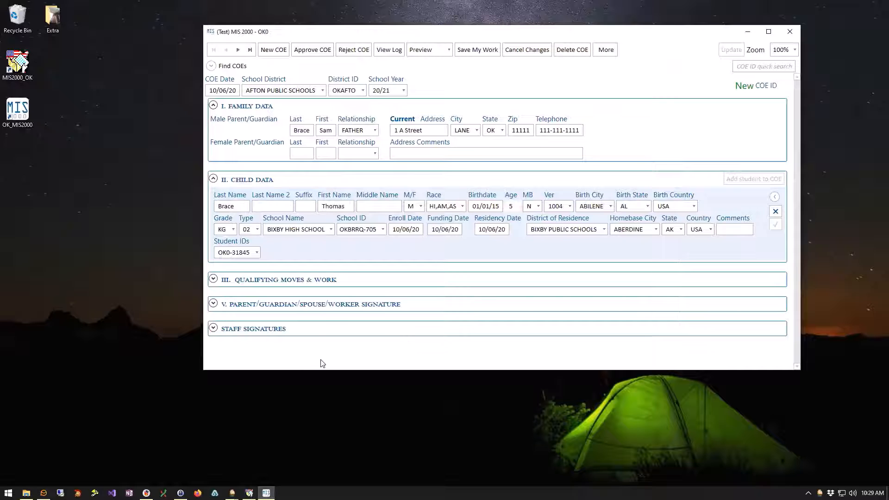
{"action": "left_click", "coordinate": [748, 32]}
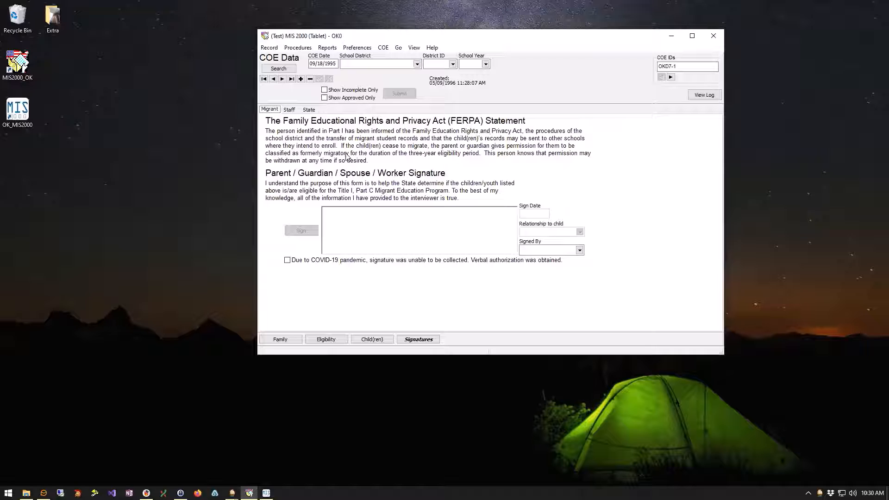
{"action": "left_click", "coordinate": [282, 340]}
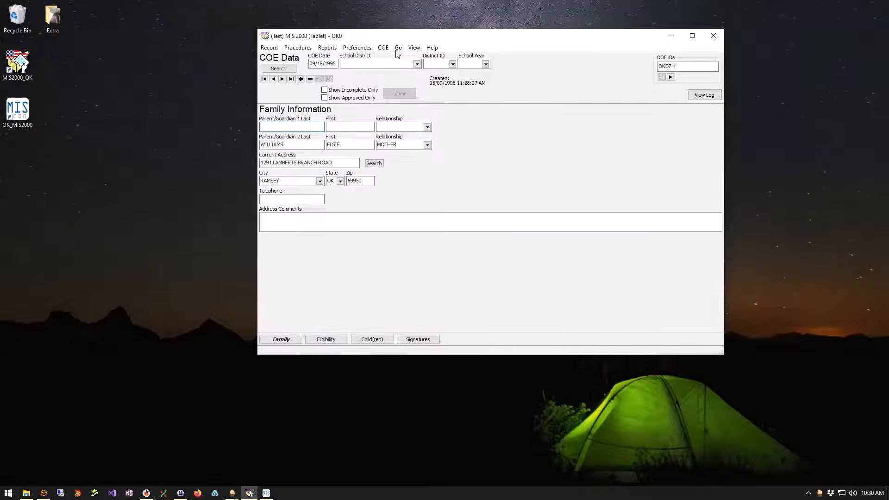
Toggle Show Incomplete Only while browsing to the last record, then check the View menu.
{"action": "left_click", "coordinate": [324, 90]}
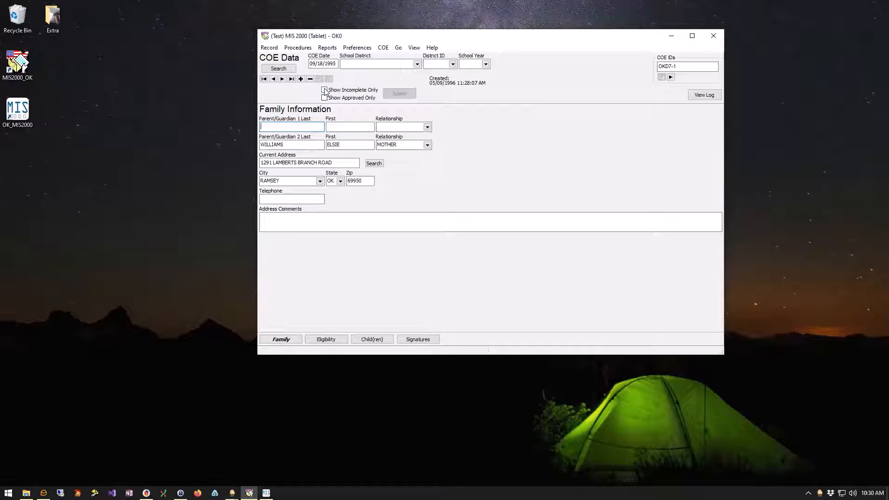
{"action": "left_click", "coordinate": [292, 79]}
{"action": "left_click", "coordinate": [292, 80]}
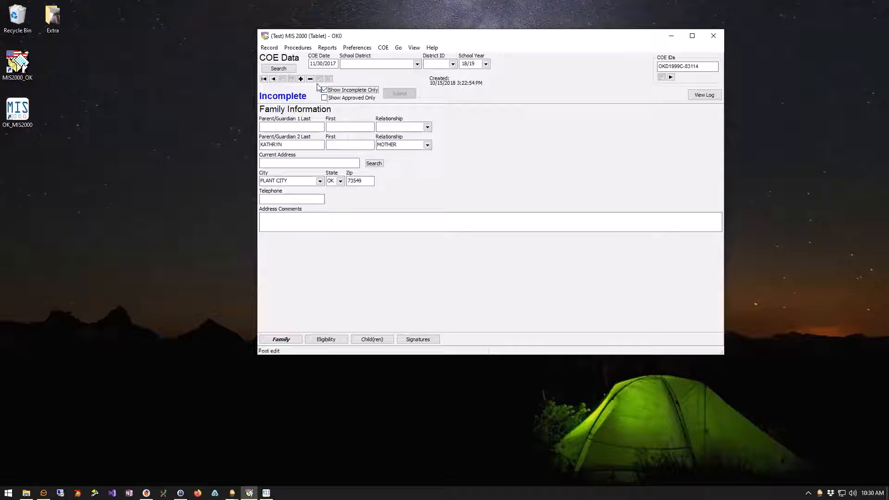
{"action": "left_click", "coordinate": [325, 90]}
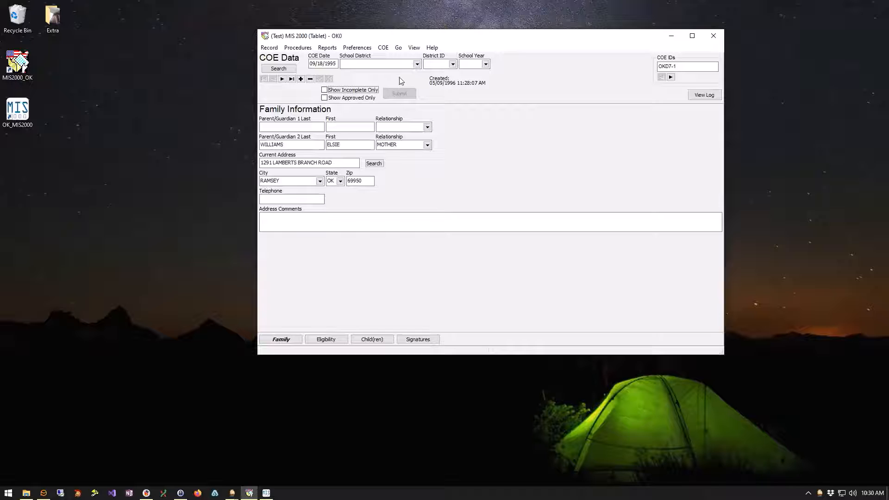
{"action": "left_click", "coordinate": [383, 48]}
{"action": "left_click", "coordinate": [384, 48]}
{"action": "left_click", "coordinate": [414, 49]}
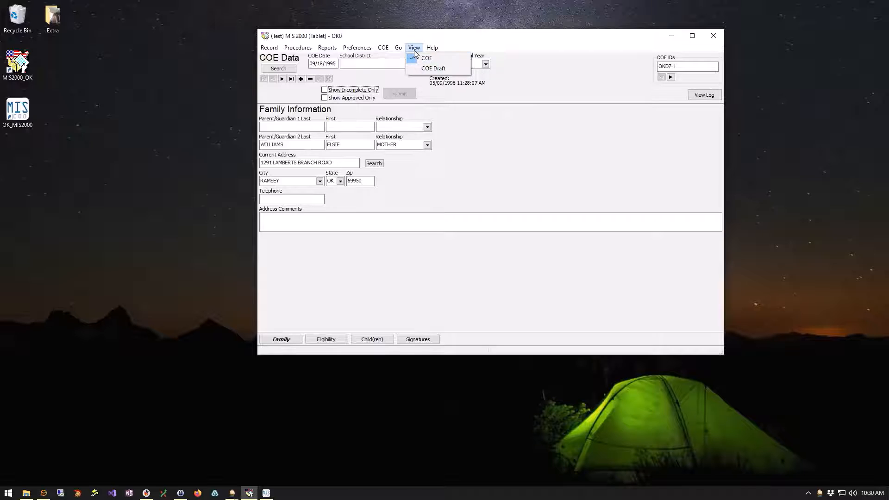
{"action": "left_click", "coordinate": [440, 58]}
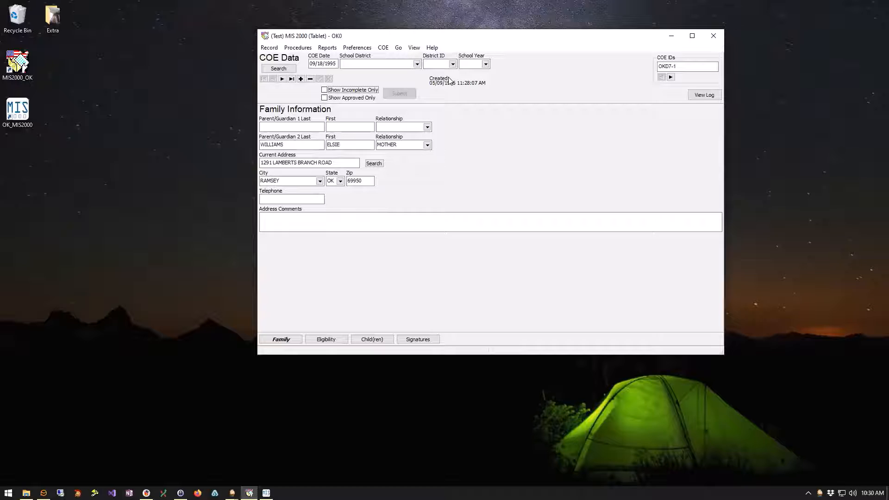
Jump to the newest COE OK0C-23918, marked Accepted, and try inserting a record.
{"action": "left_click", "coordinate": [292, 79]}
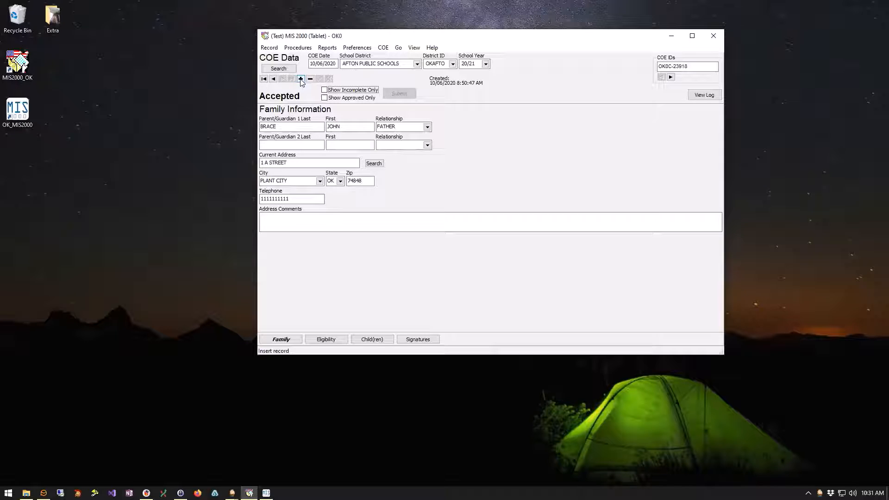
{"action": "left_click", "coordinate": [301, 79]}
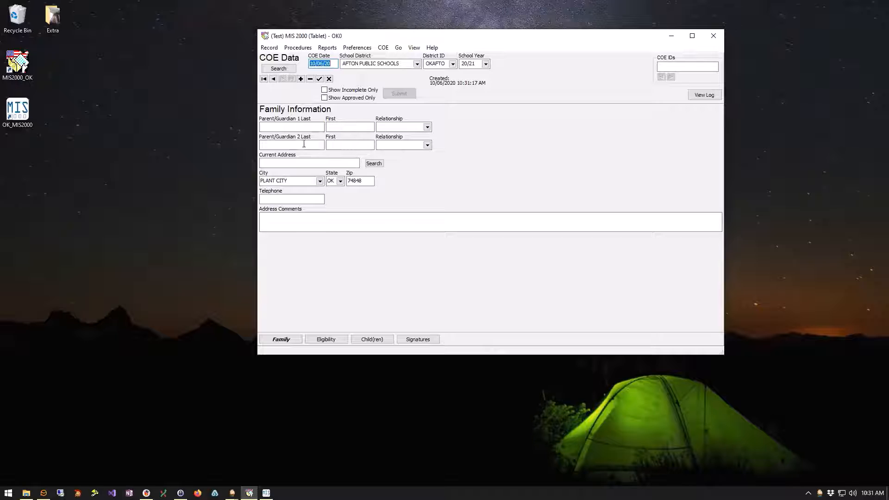
{"action": "left_click", "coordinate": [294, 127]}
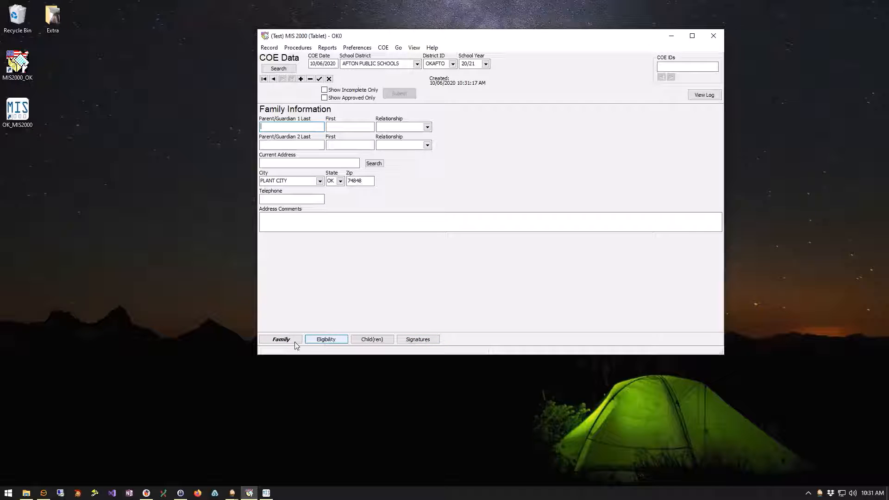
Review its Eligibility qualifying moves Items 1-4 and the Child(ren) page.
{"action": "left_click", "coordinate": [337, 342]}
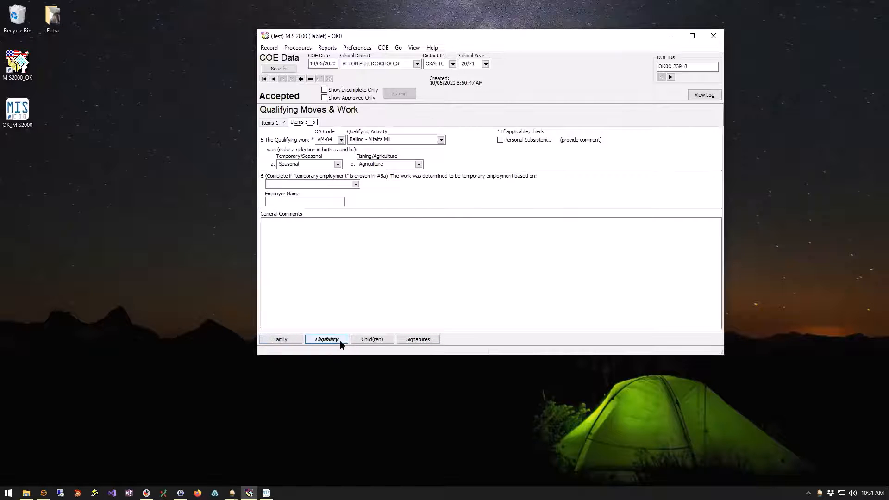
{"action": "left_click", "coordinate": [273, 122]}
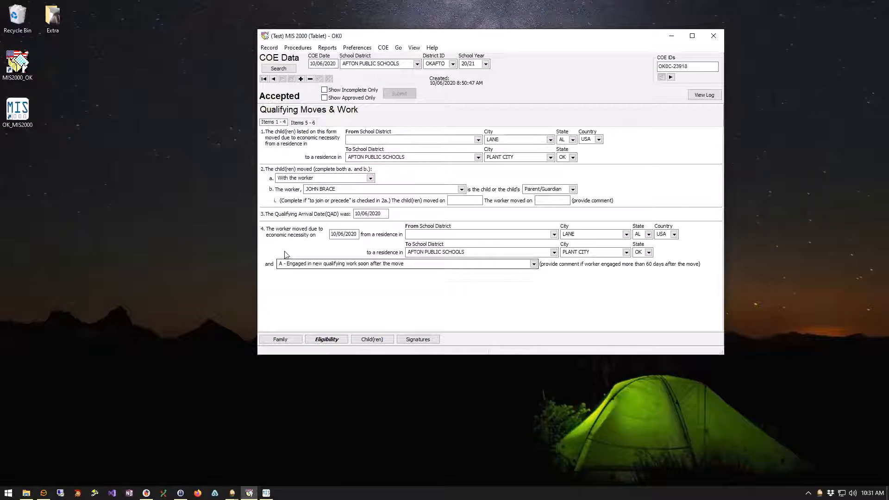
{"action": "left_click", "coordinate": [373, 339]}
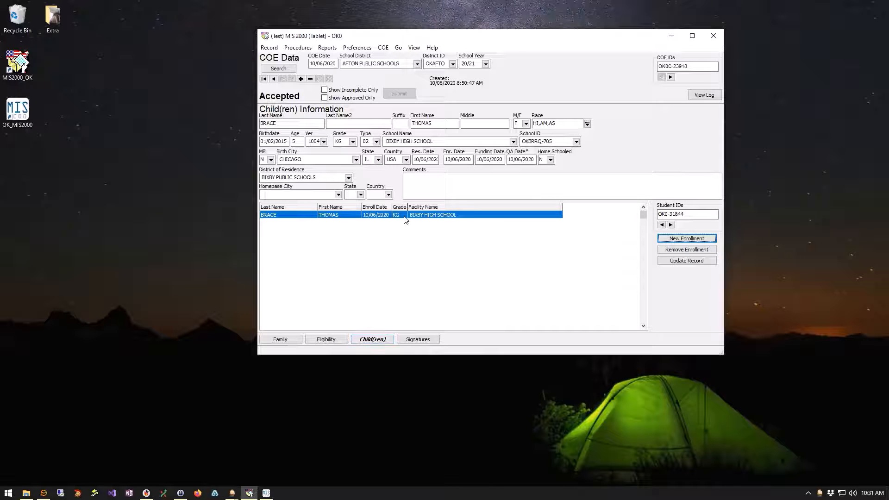
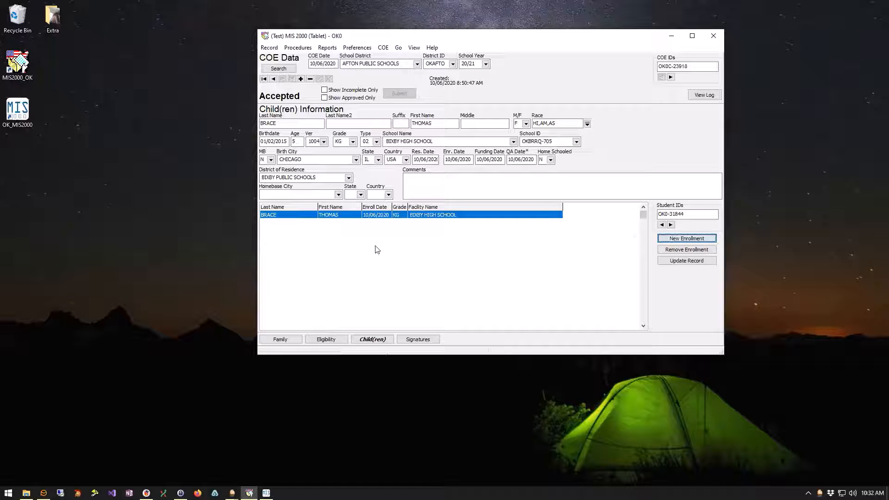
Review the accepted COE's staff, state director and parent FERPA signatures, then open the View menu.
{"action": "left_click", "coordinate": [425, 342]}
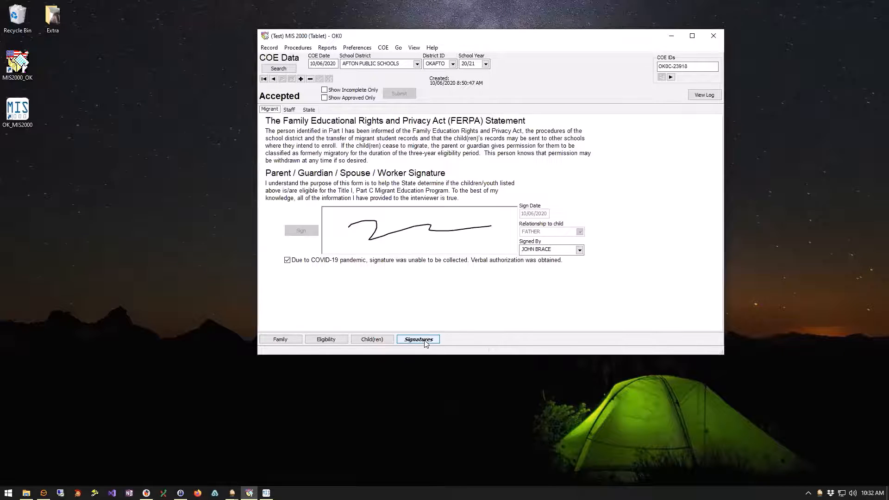
{"action": "left_click", "coordinate": [290, 111]}
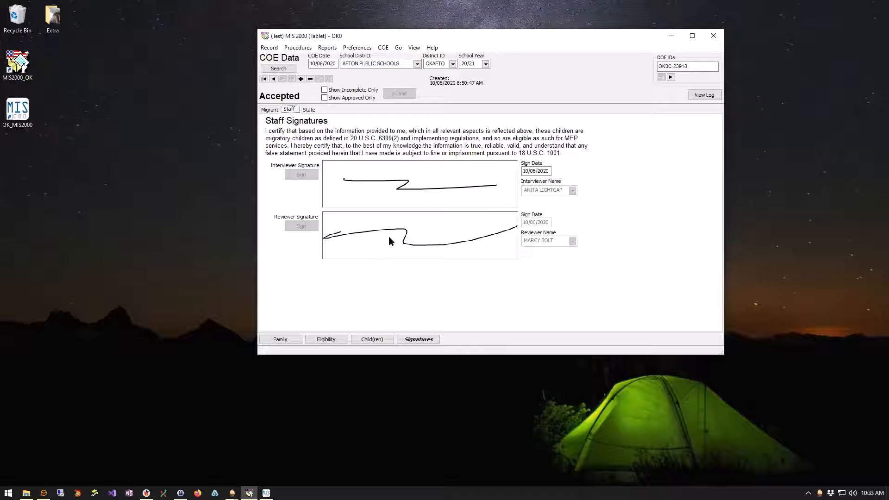
{"action": "left_click", "coordinate": [310, 110]}
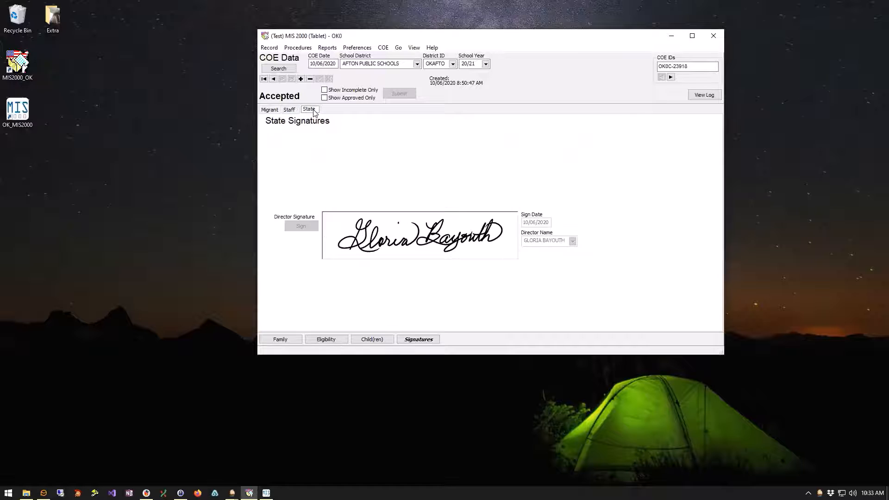
{"action": "left_click", "coordinate": [269, 110]}
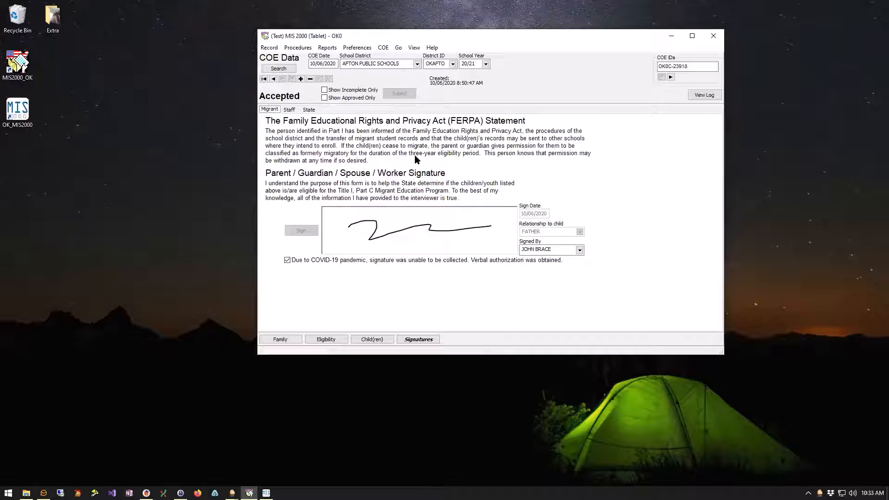
{"action": "left_click", "coordinate": [415, 48]}
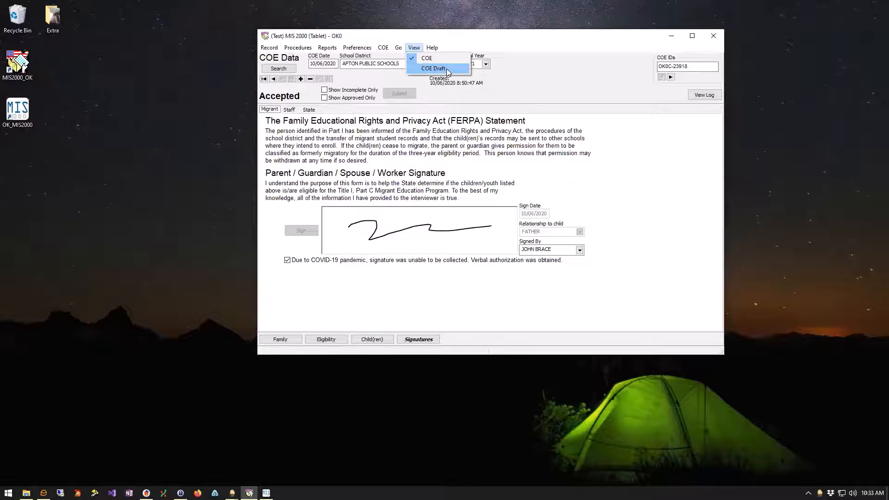
Switch to COE Draft view, check the new draft's staff signatures and bring up its log.
{"action": "left_click", "coordinate": [447, 70]}
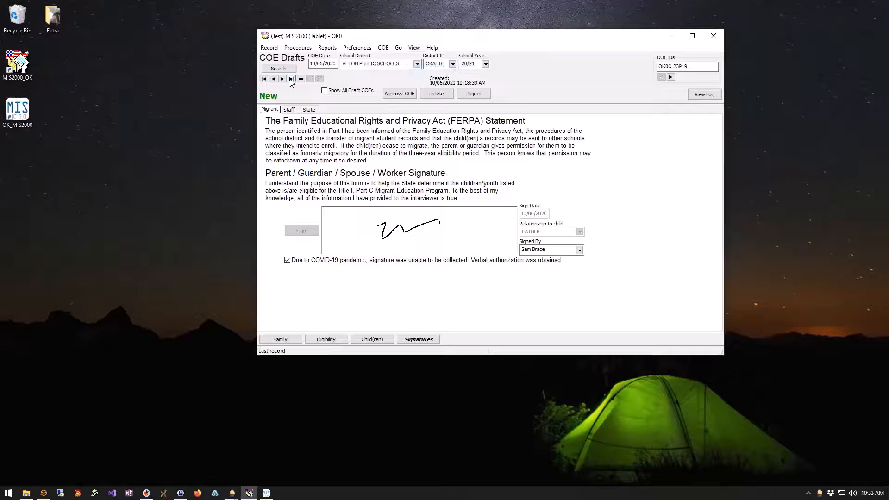
{"action": "left_click", "coordinate": [289, 110]}
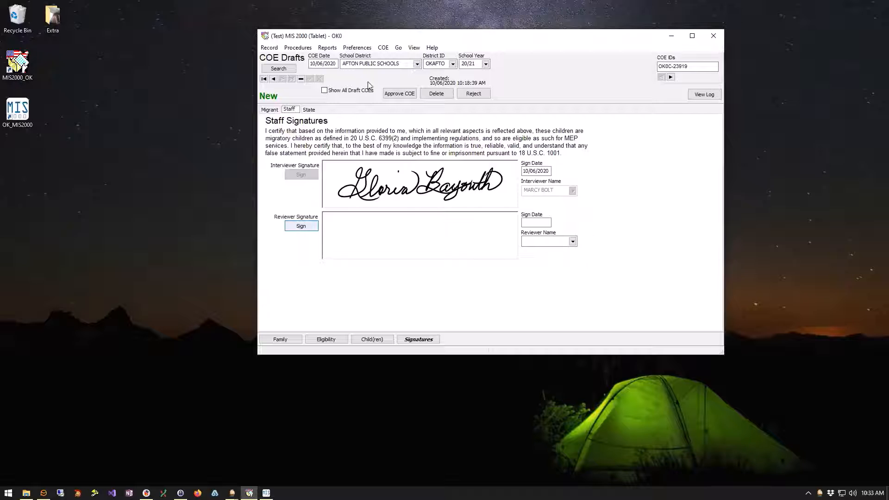
{"action": "left_click", "coordinate": [703, 94]}
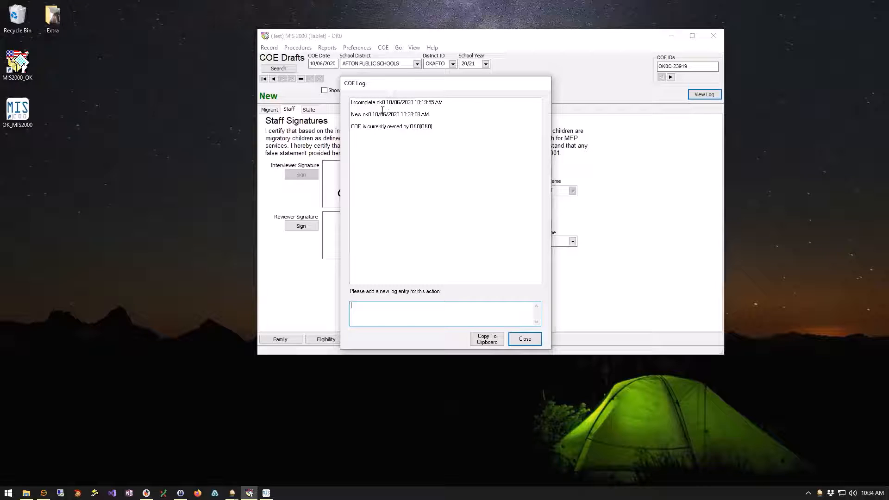
Close the draft COE's log, reopen it for another look, and close it again.
{"action": "left_click", "coordinate": [524, 339]}
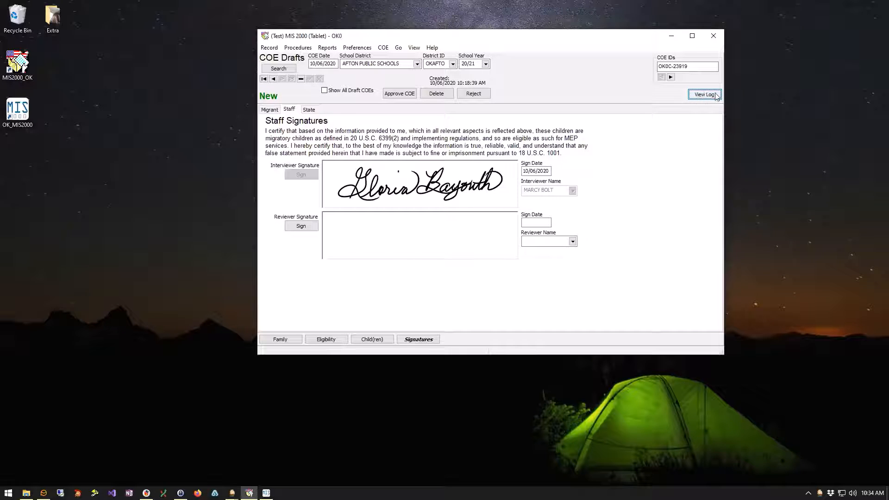
{"action": "left_click", "coordinate": [713, 95]}
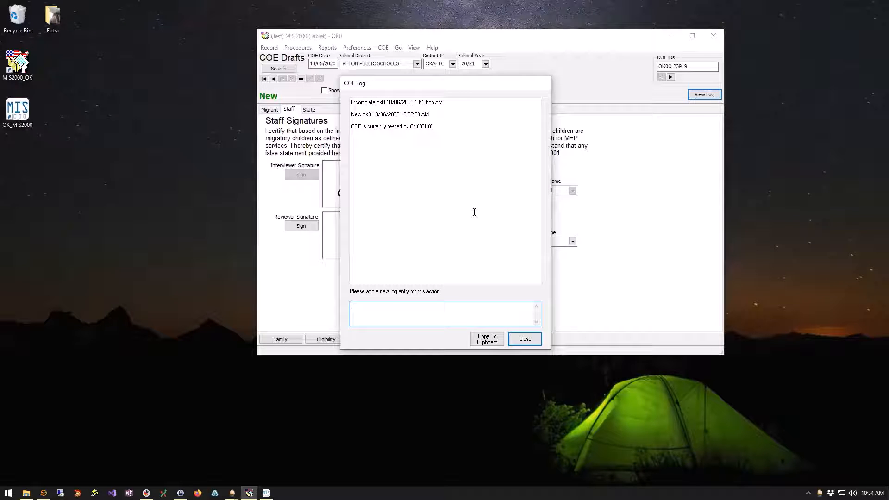
{"action": "left_click", "coordinate": [524, 338]}
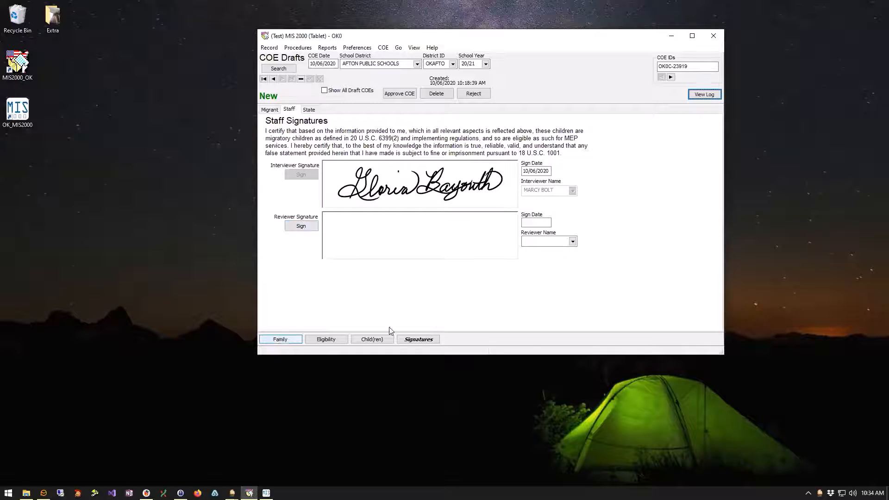
{"action": "left_click", "coordinate": [283, 339]}
{"action": "left_click", "coordinate": [328, 340]}
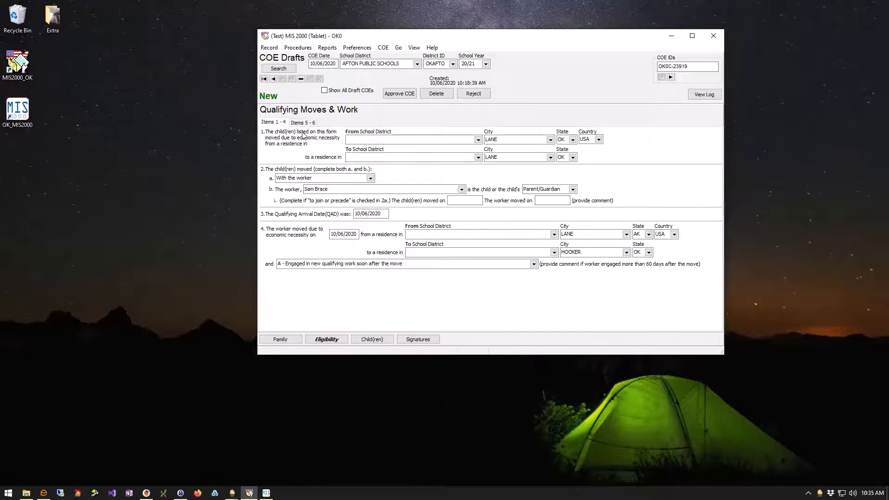
{"action": "left_click", "coordinate": [373, 339]}
{"action": "left_click", "coordinate": [432, 342]}
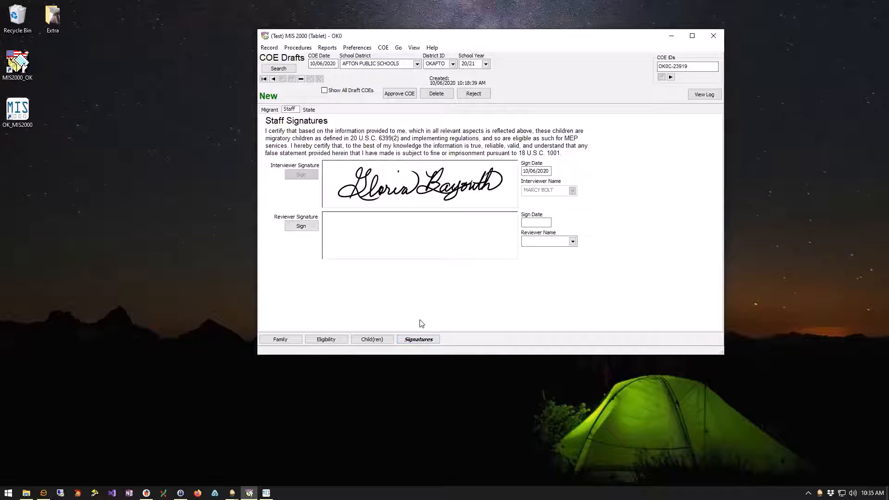
Draw and accept the reviewer signature dated 10/06/2020, then choose the reviewer's name from the dropdown.
{"action": "left_click", "coordinate": [301, 226]}
{"action": "left_click", "coordinate": [301, 226]}
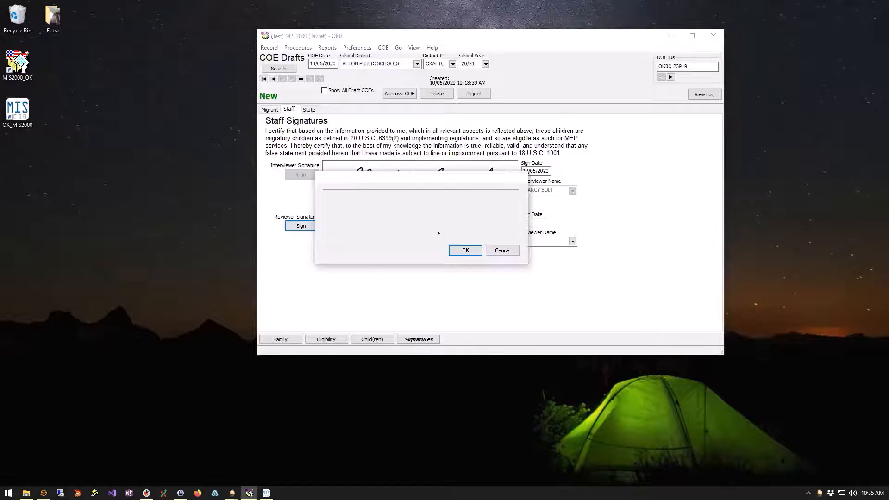
{"action": "mouse_move", "coordinate": [335, 201]}
{"action": "left_mouse_down"}
{"action": "mouse_move", "coordinate": [367, 223]}
{"action": "mouse_move", "coordinate": [486, 205]}
{"action": "left_mouse_up"}
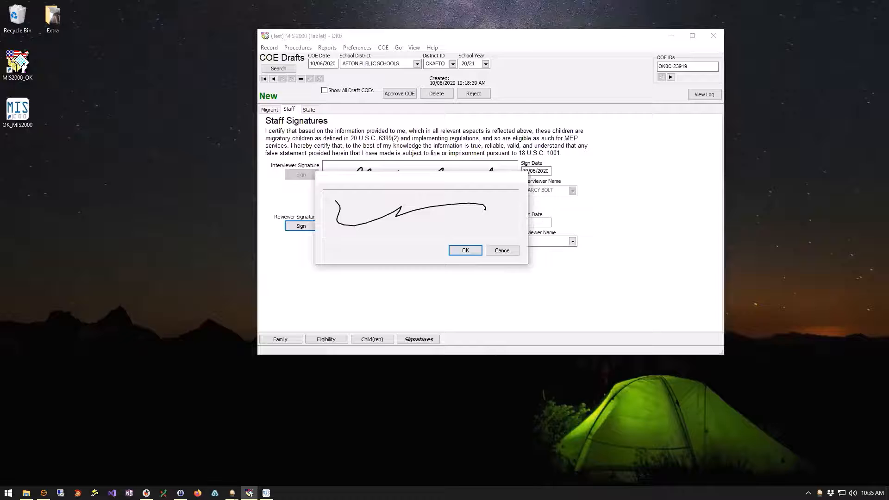
{"action": "left_click", "coordinate": [479, 253]}
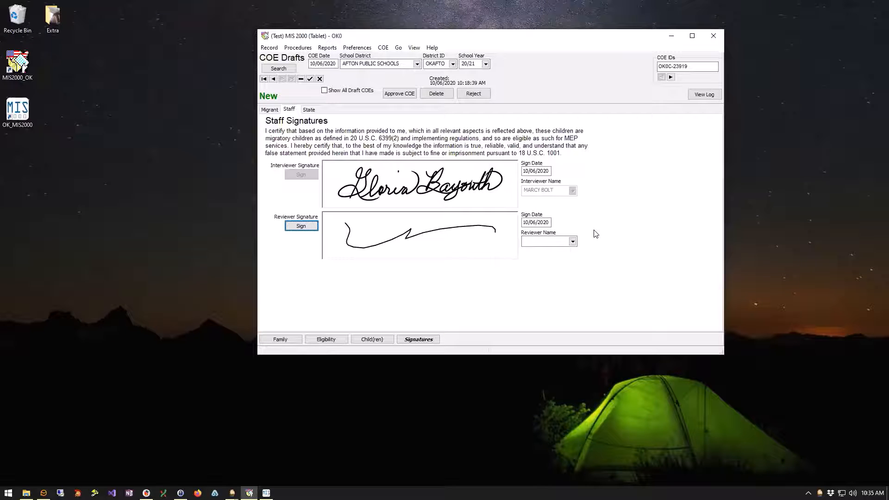
{"action": "left_click", "coordinate": [573, 241]}
{"action": "type", "text": "mar"}
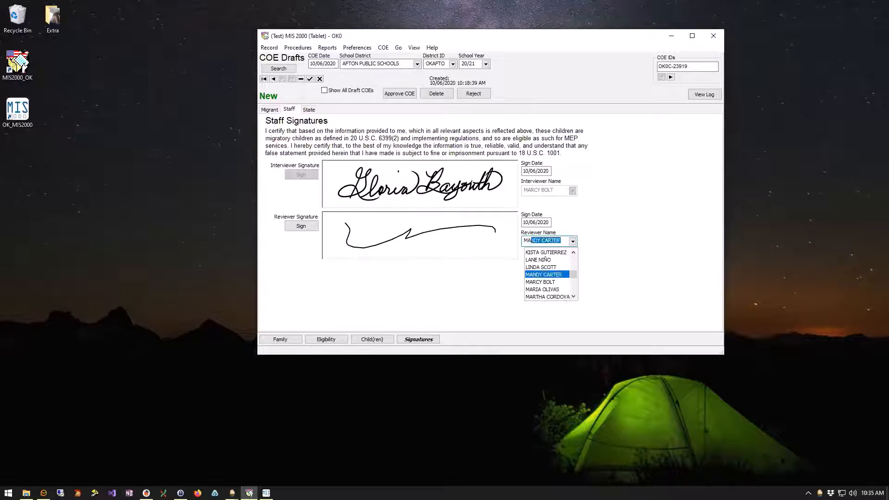
{"action": "key", "text": "Return"}
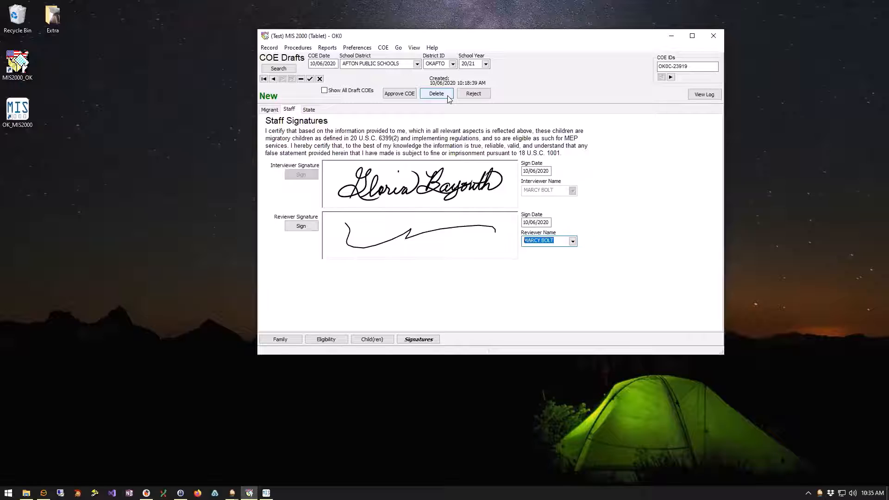
Approve the draft COE with the log comment 'any comments about reviewing this COE can go here'.
{"action": "left_click", "coordinate": [404, 94]}
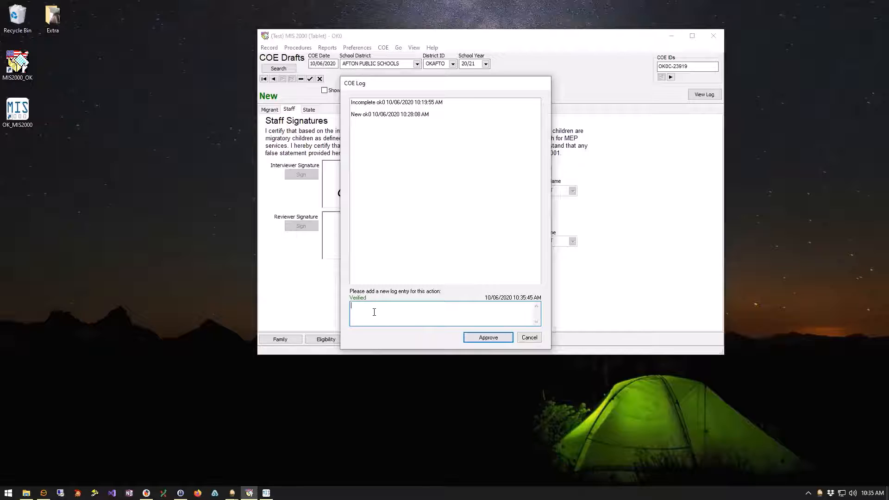
{"action": "type", "text": "any comments about reviewing this COE can go here"}
{"action": "left_click", "coordinate": [481, 340]}
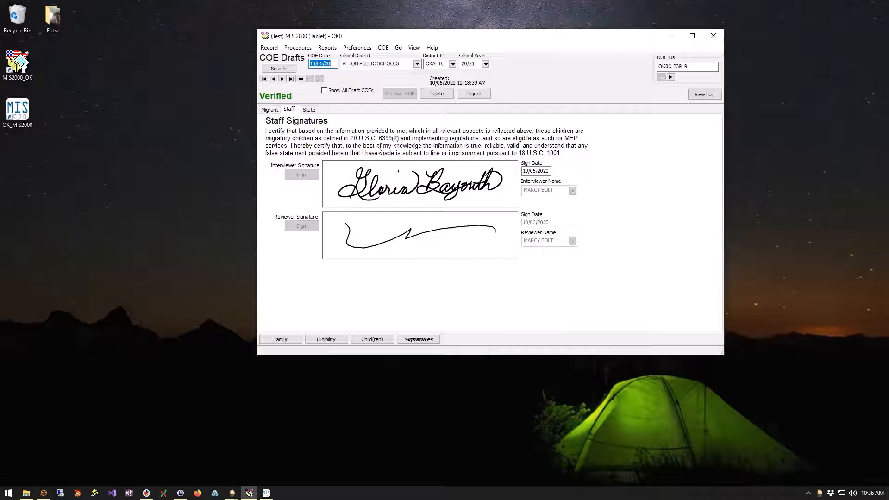
Reposition the window and move through Family and Eligibility to the child page with the BIXBY HIGH SCHOOL enrollment.
{"action": "left_click_drag", "start_coordinate": [394, 36], "coordinate": [373, 28]}
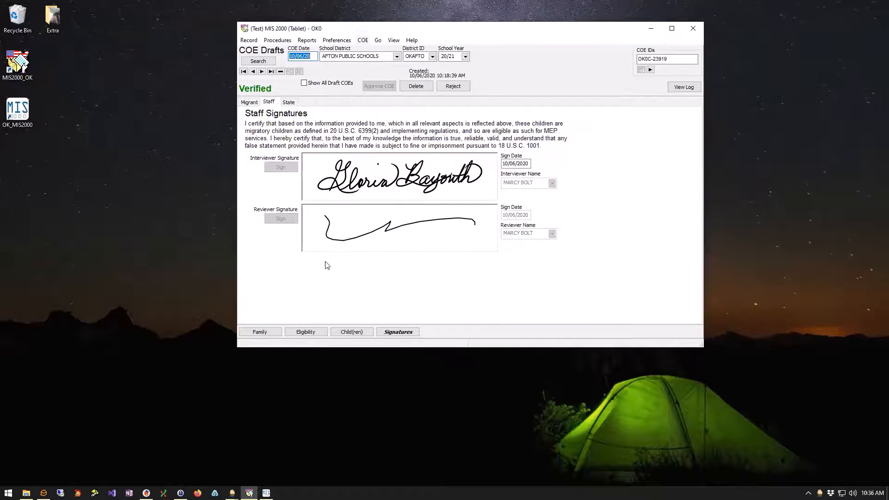
{"action": "left_click", "coordinate": [265, 333]}
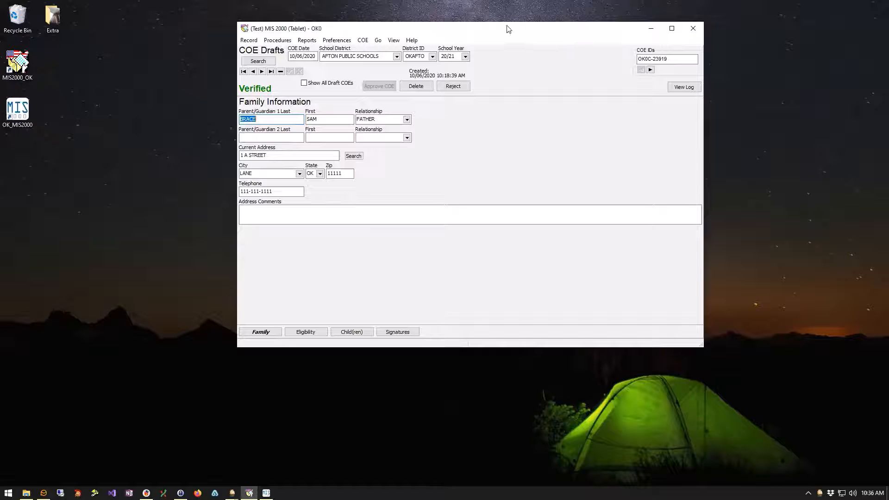
{"action": "left_click_drag", "start_coordinate": [507, 26], "coordinate": [512, 37]}
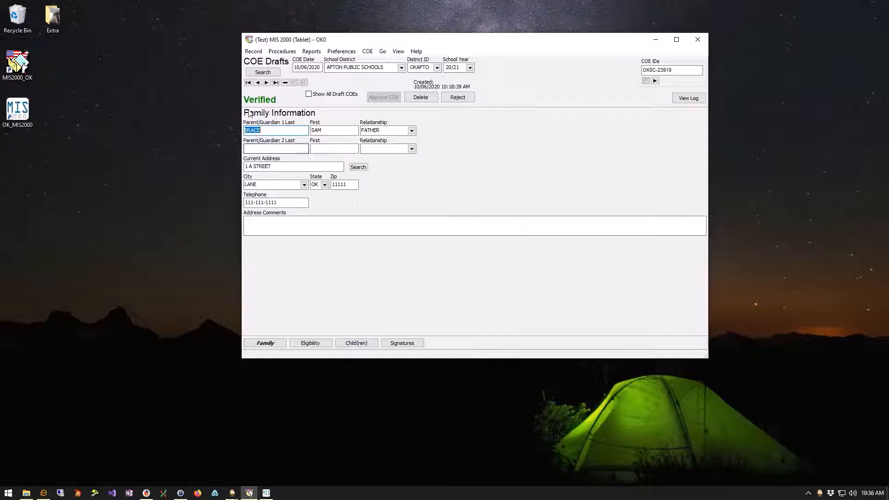
{"action": "left_click", "coordinate": [318, 345]}
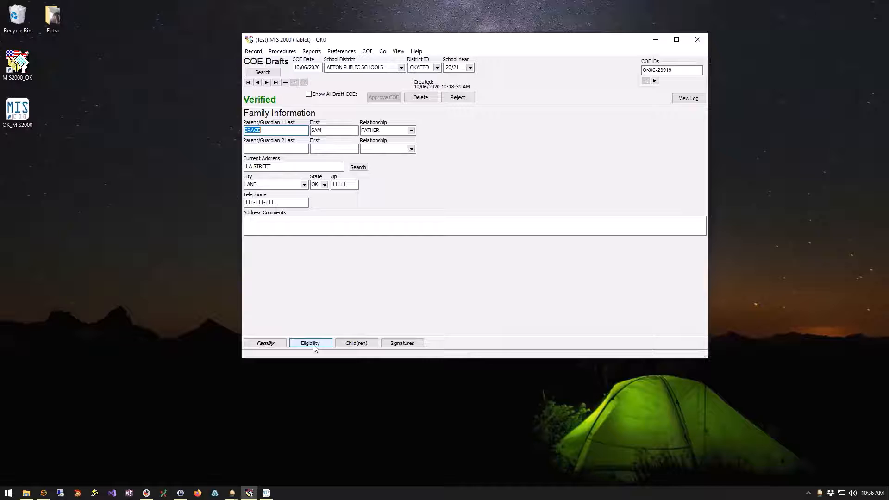
{"action": "left_click", "coordinate": [363, 343]}
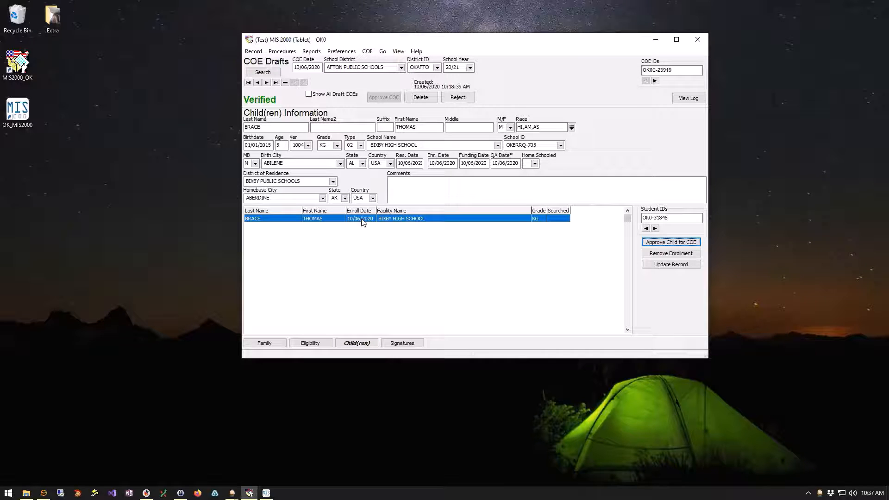
Start approving the child and rerun the student search with the last name shortened to BR.
{"action": "left_click", "coordinate": [698, 243]}
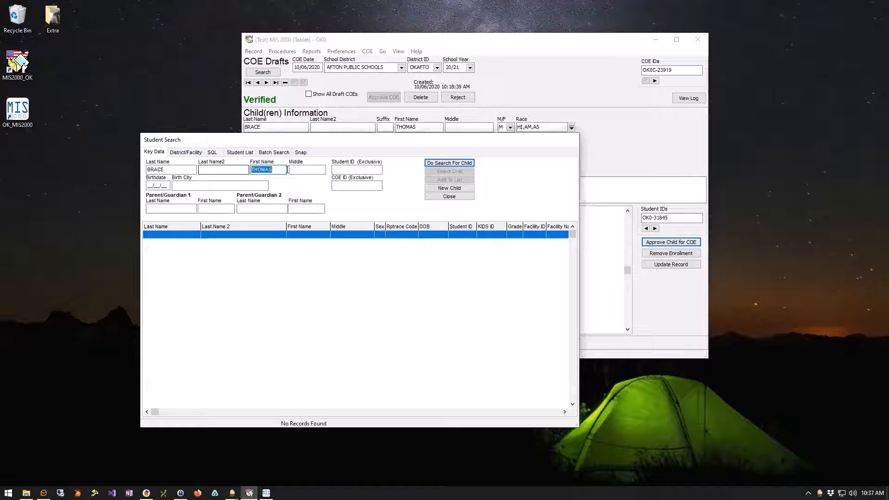
{"action": "left_click", "coordinate": [461, 165]}
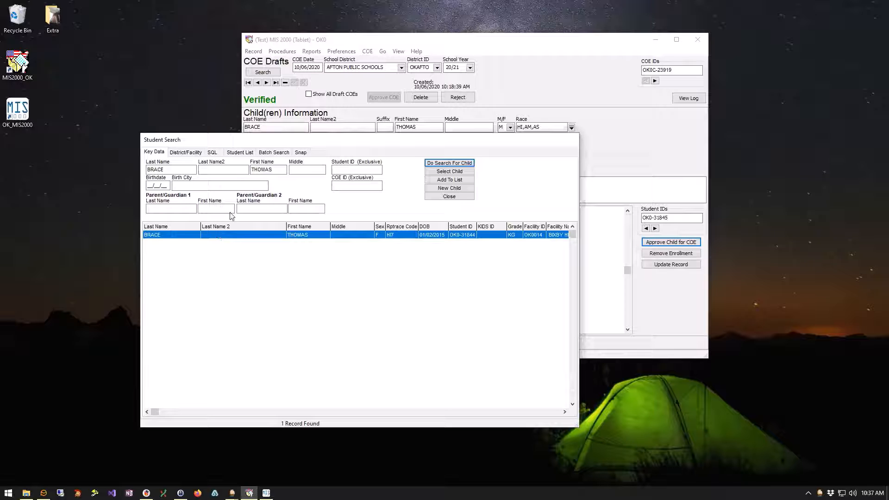
{"action": "left_click", "coordinate": [276, 170]}
{"action": "left_click", "coordinate": [173, 170]}
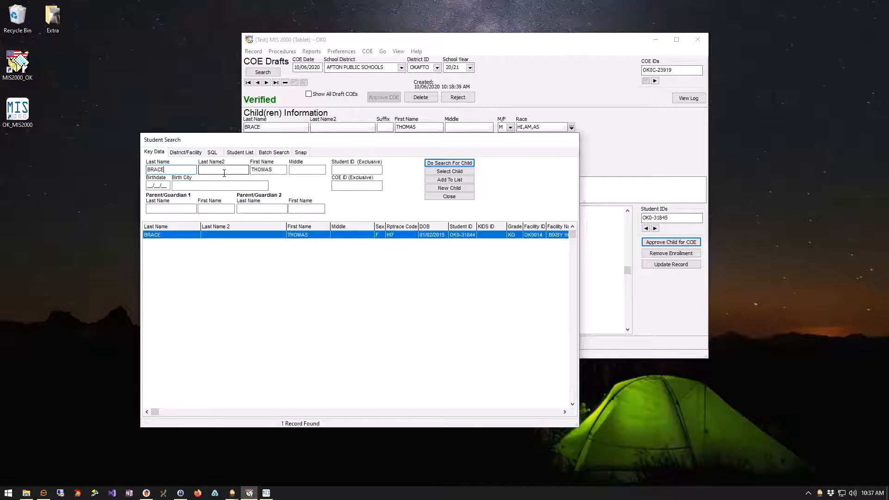
{"action": "key", "text": "BackSpace"}
{"action": "key", "text": "BackSpace"}
{"action": "key", "text": "BackSpace"}
{"action": "left_click", "coordinate": [468, 166]}
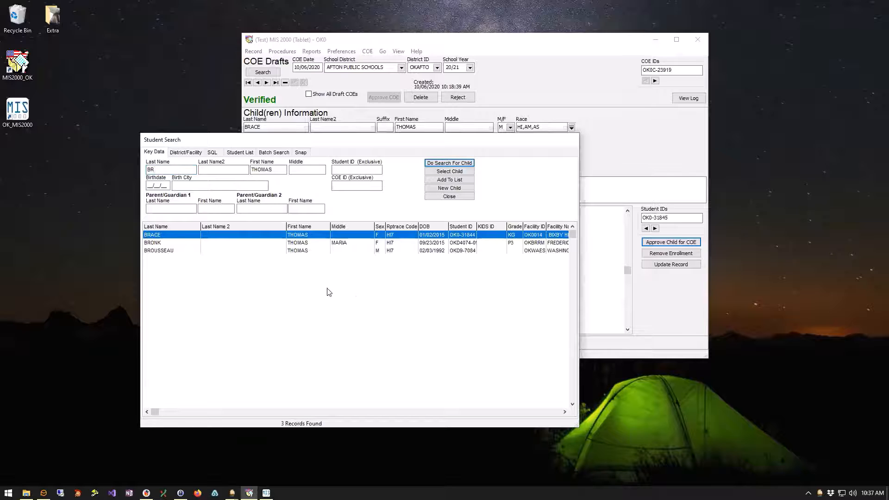
Compare the three matching children in the results, then reselect the original one.
{"action": "left_click", "coordinate": [181, 244]}
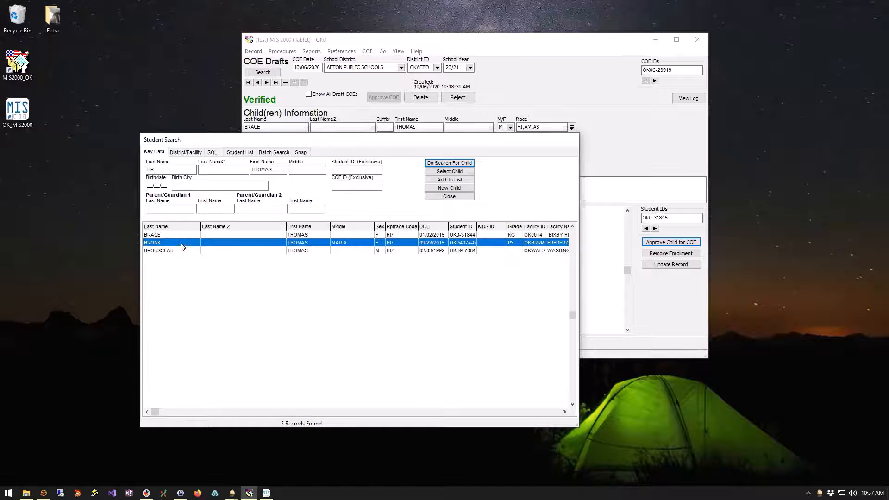
{"action": "left_click", "coordinate": [211, 252]}
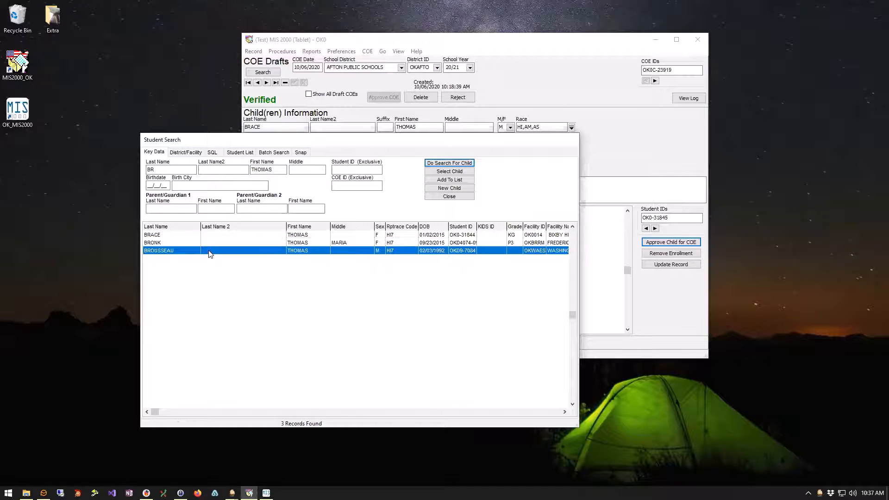
{"action": "left_click", "coordinate": [295, 243]}
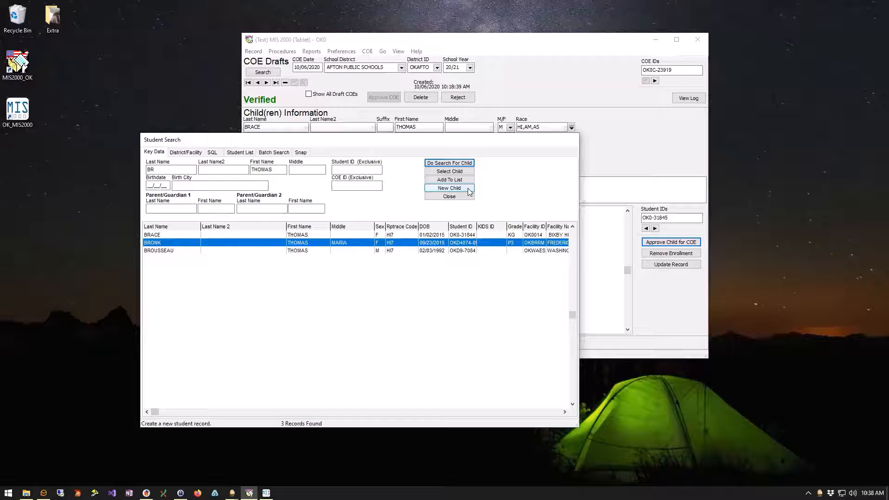
{"action": "left_click", "coordinate": [310, 237]}
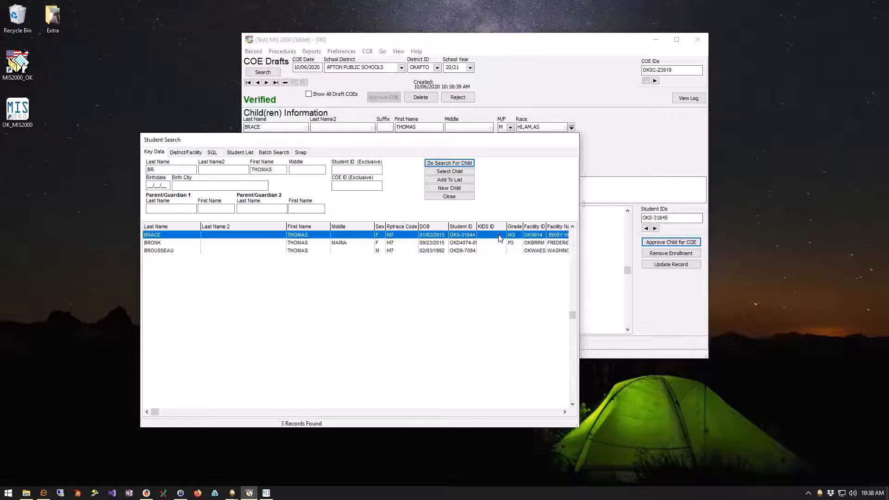
Attach the chosen child to the COE and confirm the merge despite the birth date mismatch.
{"action": "left_click", "coordinate": [466, 172]}
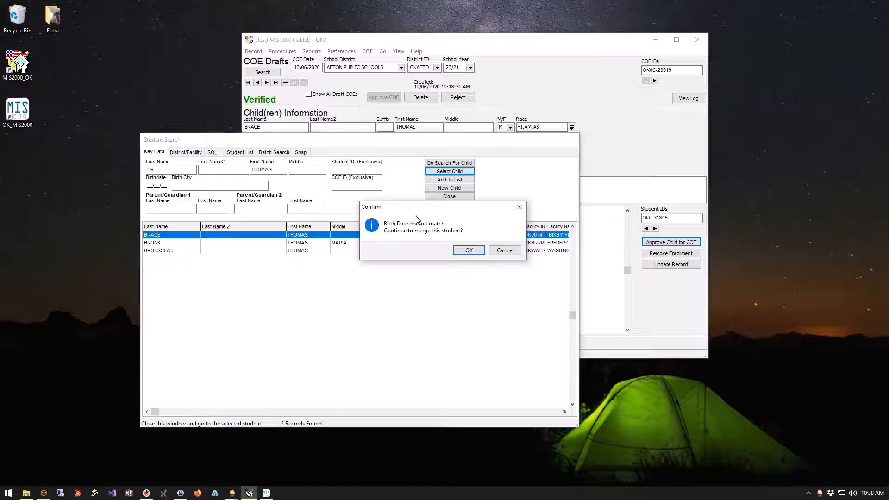
{"action": "left_click_drag", "start_coordinate": [419, 212], "coordinate": [365, 251]}
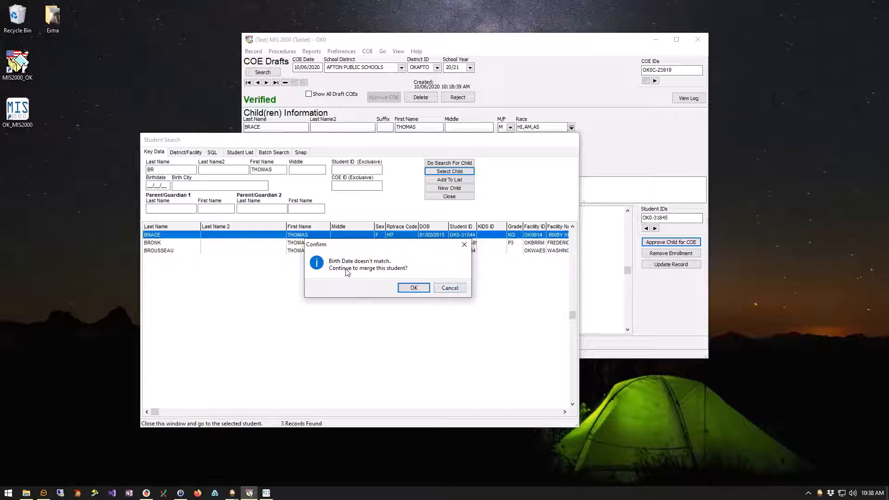
{"action": "left_click", "coordinate": [412, 288]}
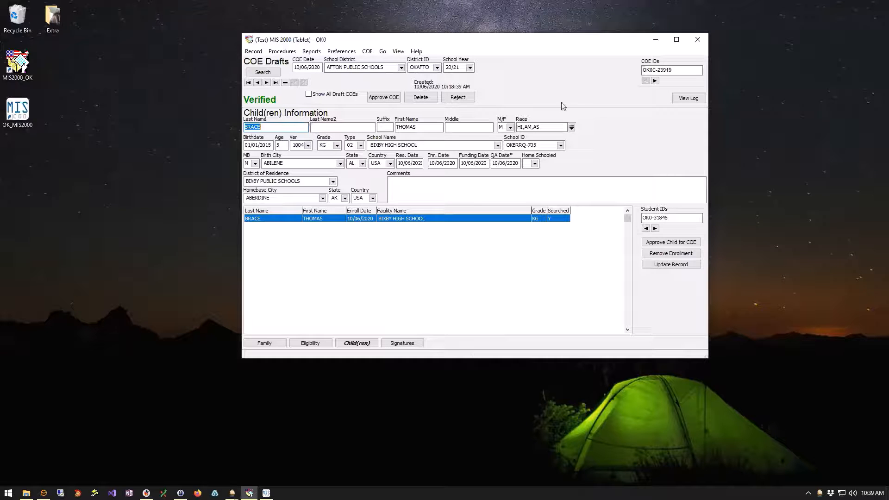
Approve the COE in the COE Log, moving its status from Verified to Reviewed.
{"action": "left_click", "coordinate": [383, 99]}
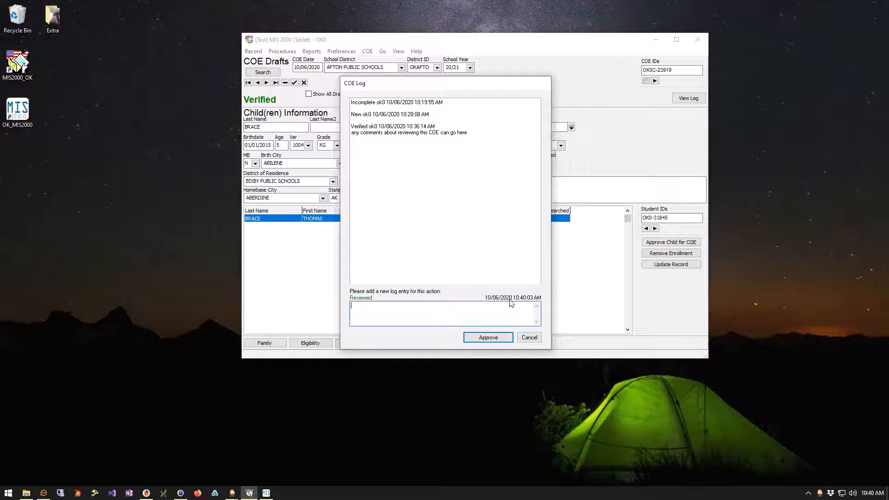
{"action": "left_click", "coordinate": [486, 338]}
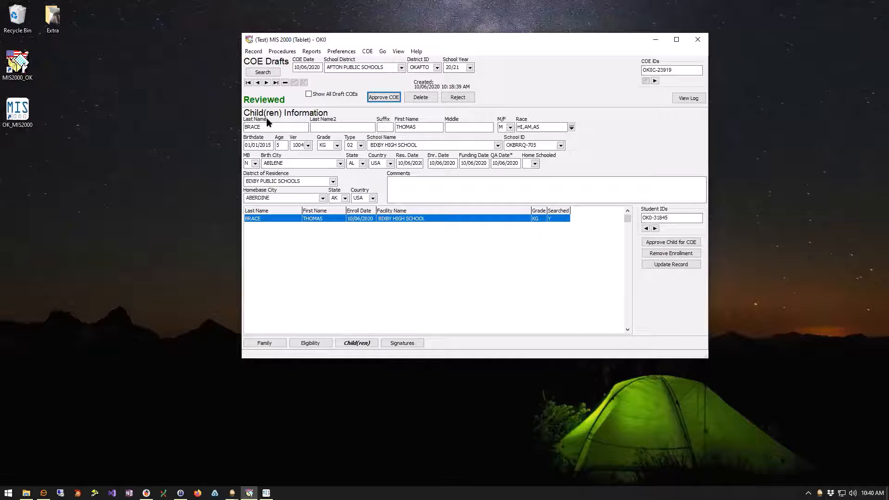
Look over the COE's State signatures and the parent FERPA signature page.
{"action": "left_click", "coordinate": [401, 343]}
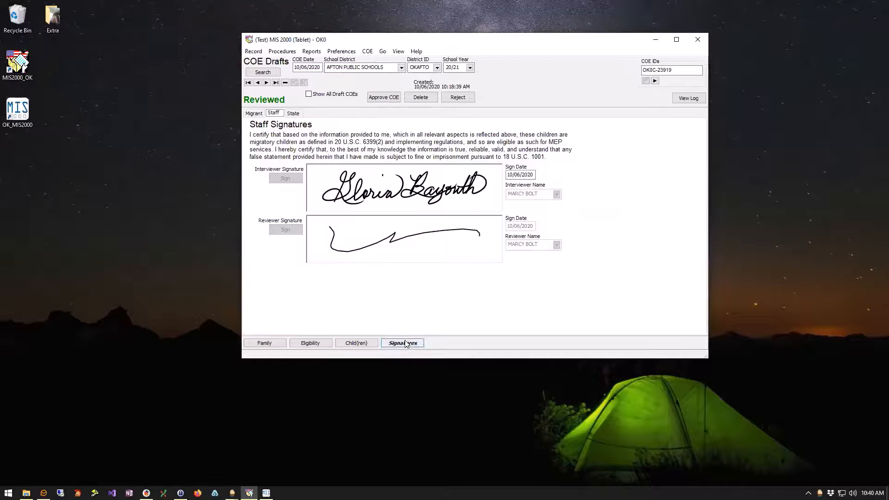
{"action": "left_click", "coordinate": [294, 115]}
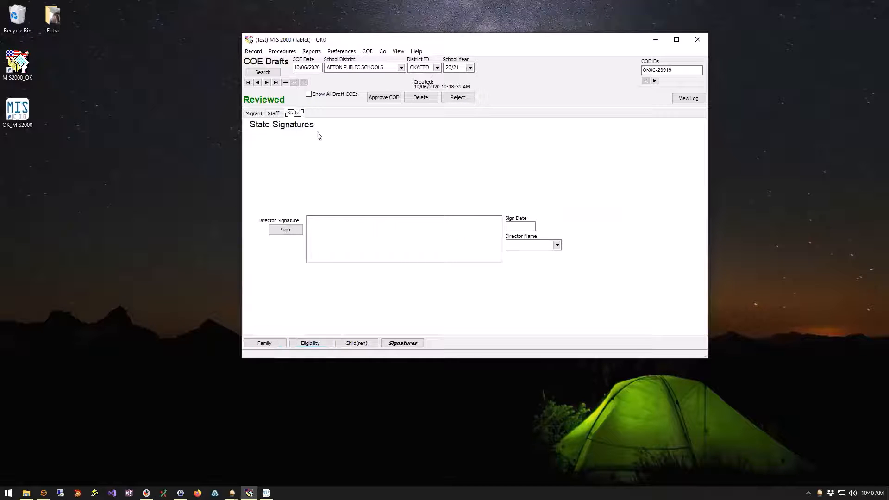
{"action": "left_click", "coordinate": [253, 113]}
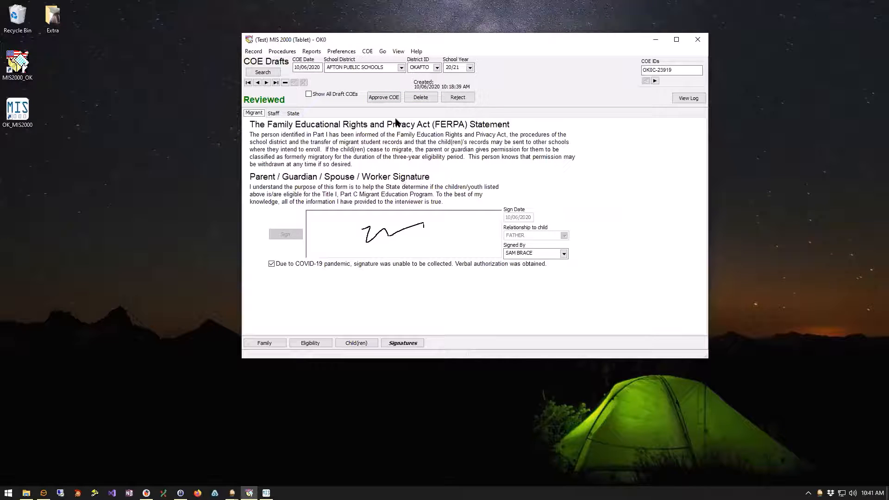
{"action": "left_click", "coordinate": [295, 113]}
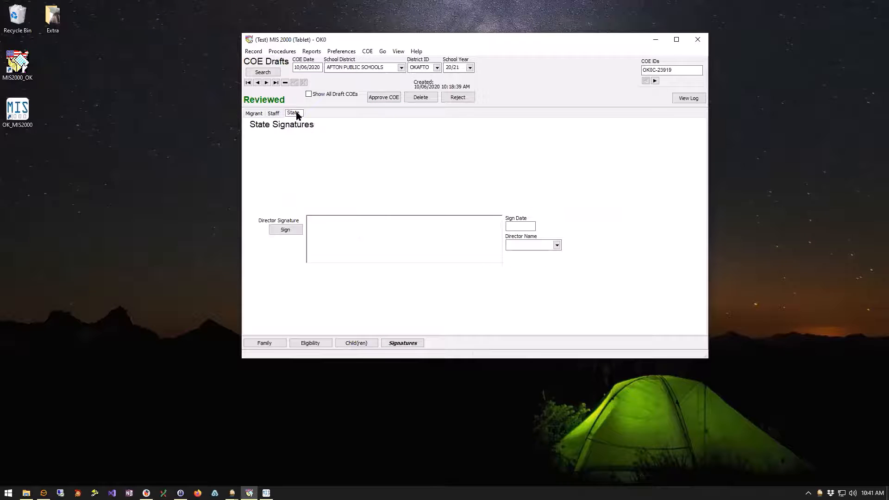
Sign as state director dated 10/06/2020, choose the director name, save, and show family information.
{"action": "left_click", "coordinate": [286, 230]}
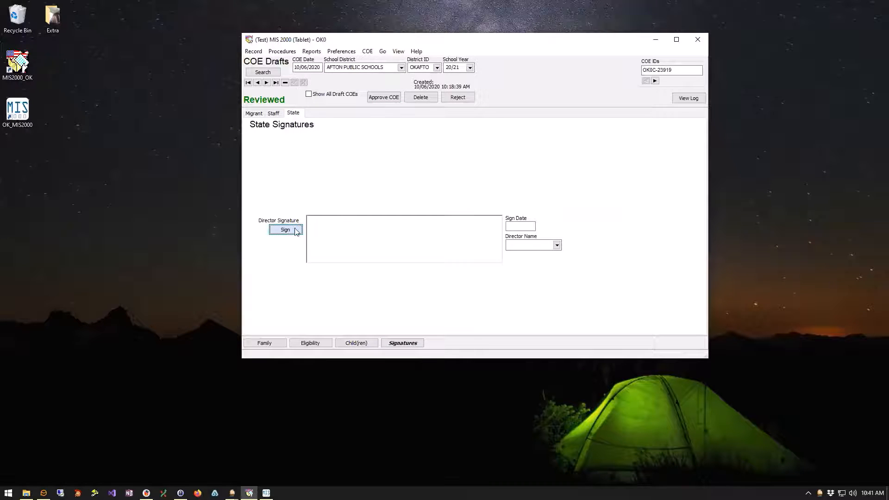
{"action": "left_click", "coordinate": [546, 243]}
{"action": "left_click", "coordinate": [556, 244]}
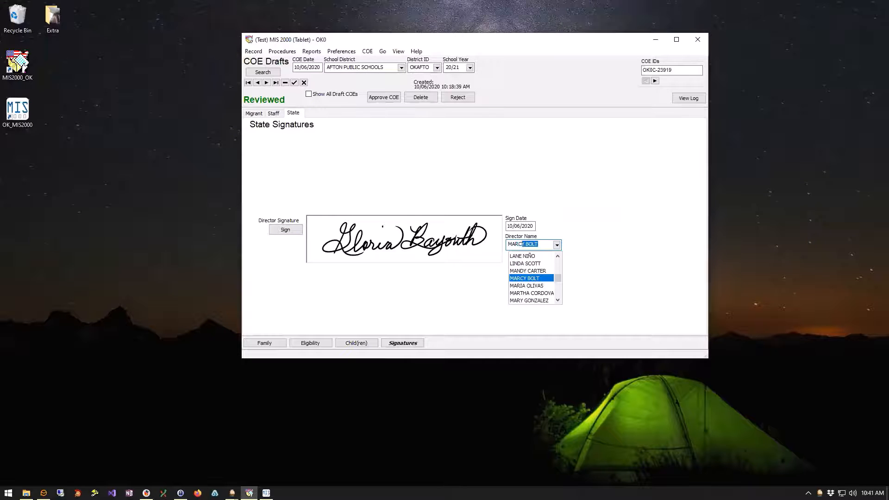
{"action": "left_click", "coordinate": [523, 273]}
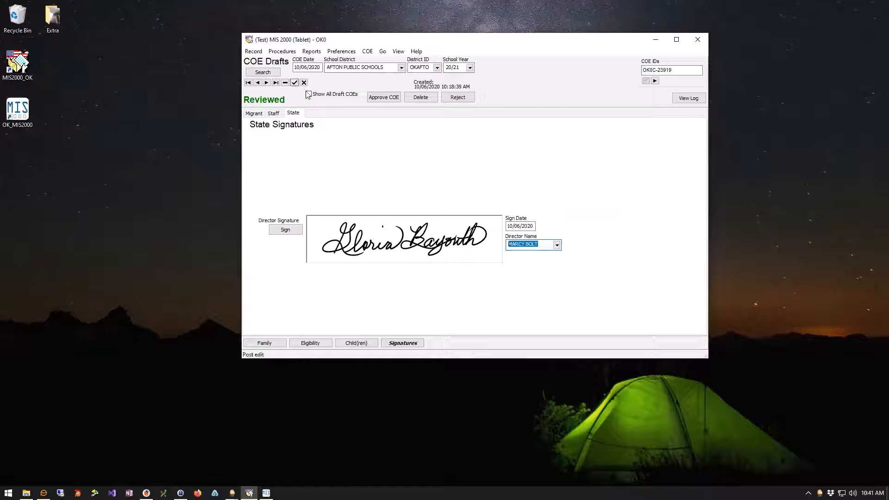
{"action": "left_click", "coordinate": [294, 82]}
{"action": "left_click", "coordinate": [264, 343]}
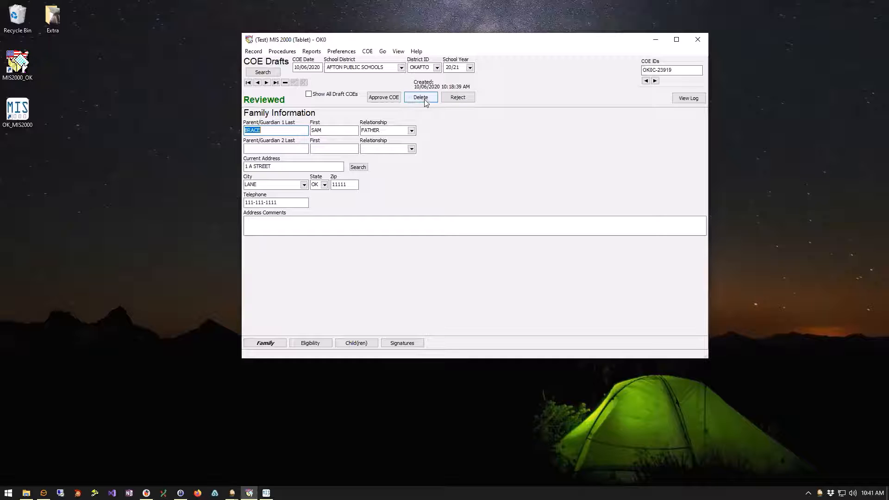
{"action": "left_click", "coordinate": [458, 97]}
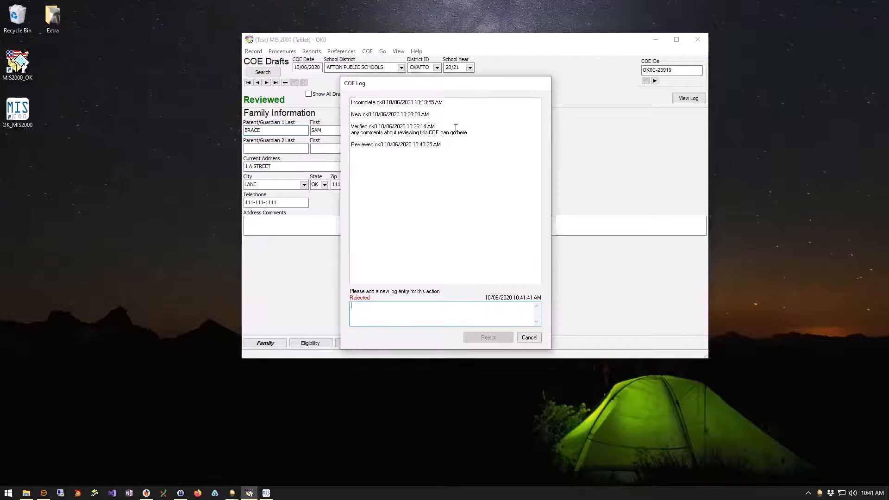
{"action": "left_click_drag", "start_coordinate": [442, 90], "coordinate": [521, 73]}
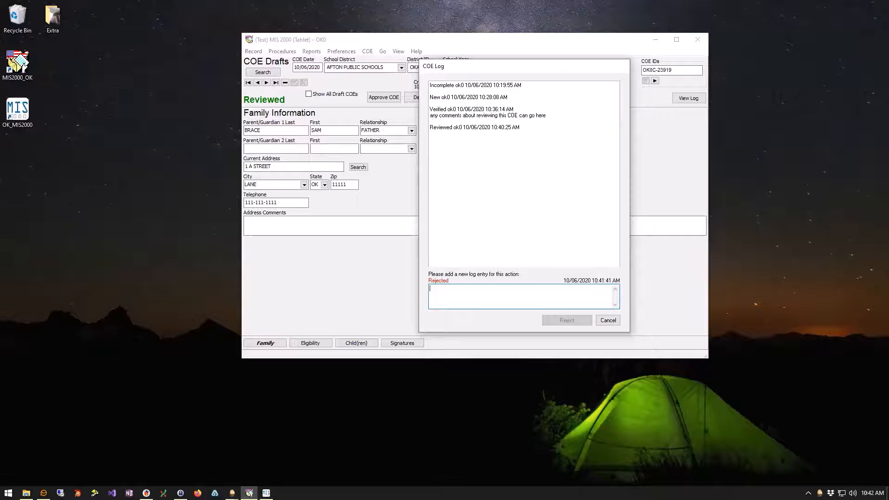
{"action": "left_click", "coordinate": [615, 321]}
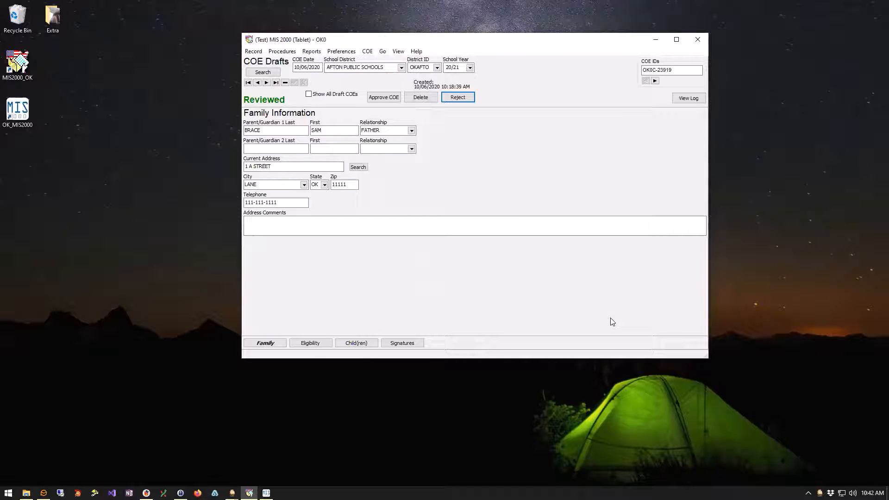
Tick Show All Draft COEs to load the drafts, then untick it so no draft is loaded.
{"action": "left_click", "coordinate": [386, 99]}
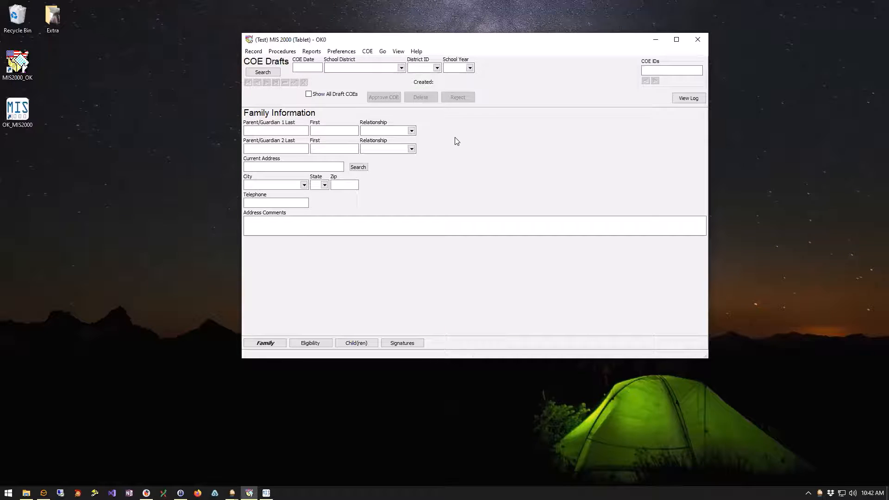
{"action": "left_click", "coordinate": [309, 95]}
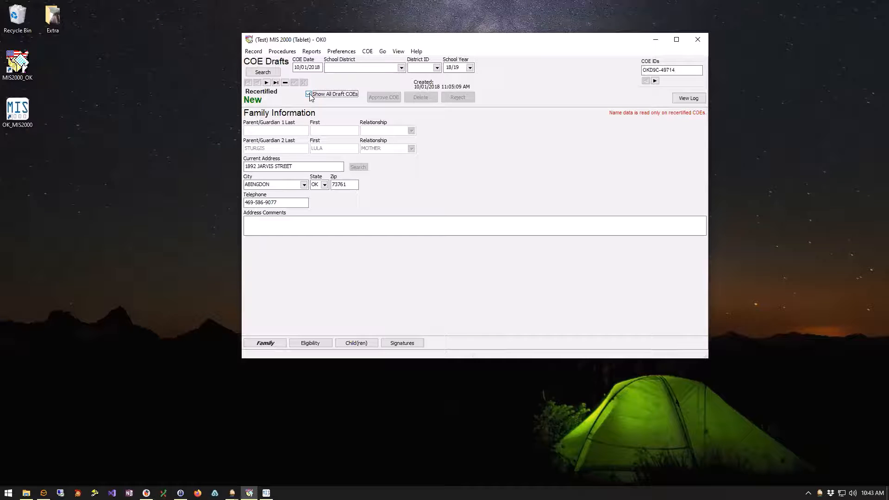
{"action": "left_click", "coordinate": [309, 94]}
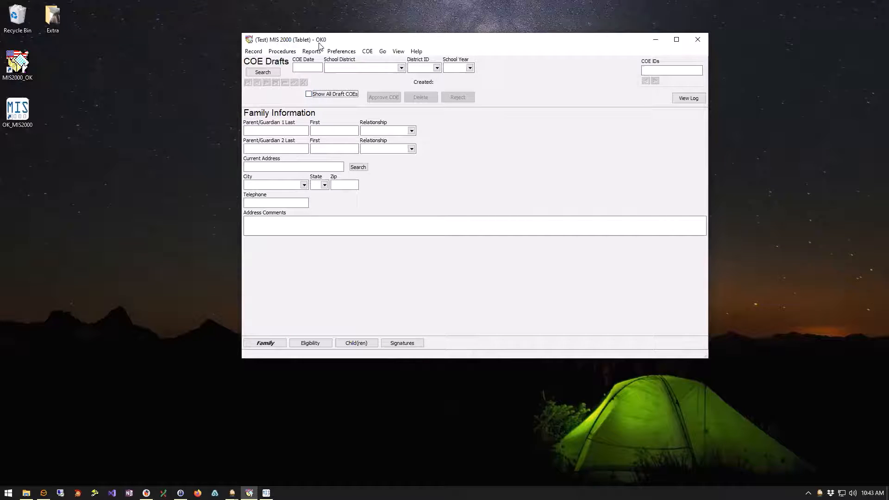
Switch from the COE Drafts screen to the COE records and jump to the last record.
{"action": "left_click_drag", "start_coordinate": [328, 42], "coordinate": [316, 55]}
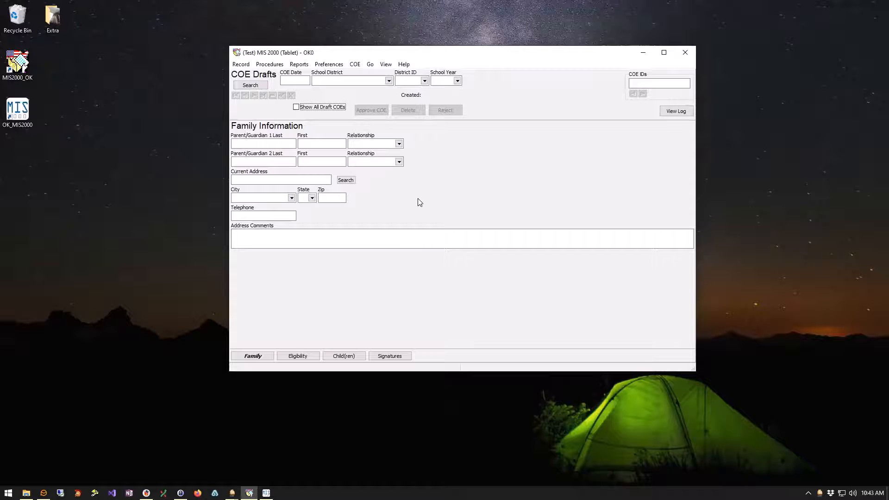
{"action": "left_click", "coordinate": [386, 66]}
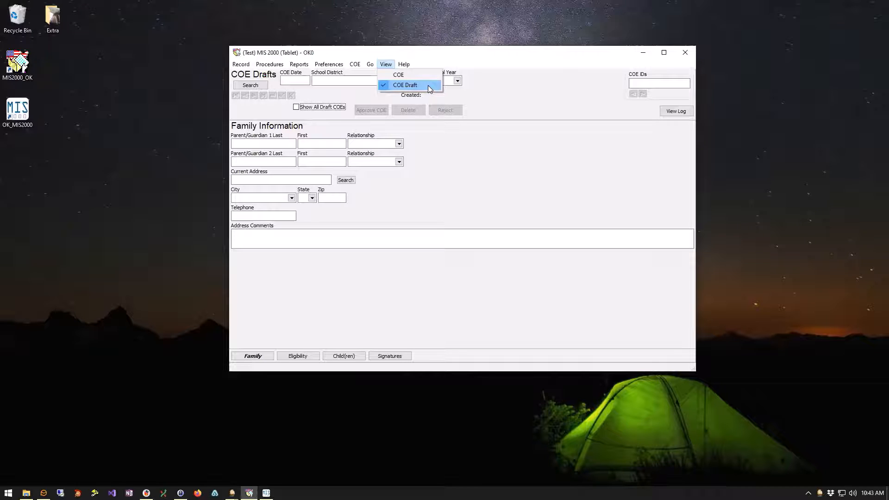
{"action": "left_click", "coordinate": [392, 76]}
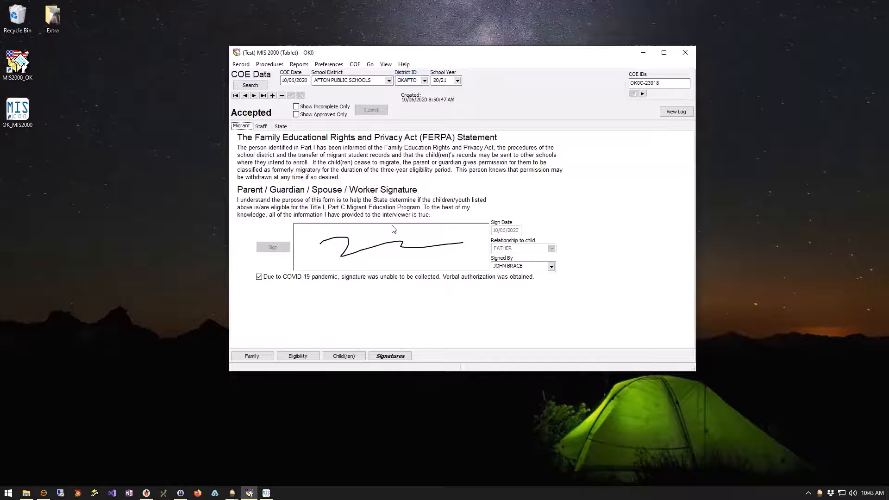
{"action": "left_click", "coordinate": [263, 96]}
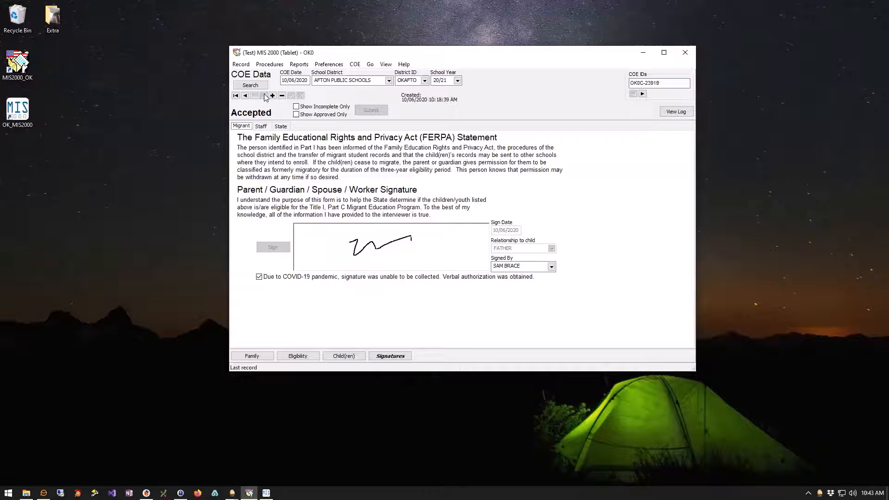
Show items 5–6 of the last record's eligibility section, then bring up Find COE.
{"action": "left_click", "coordinate": [296, 357]}
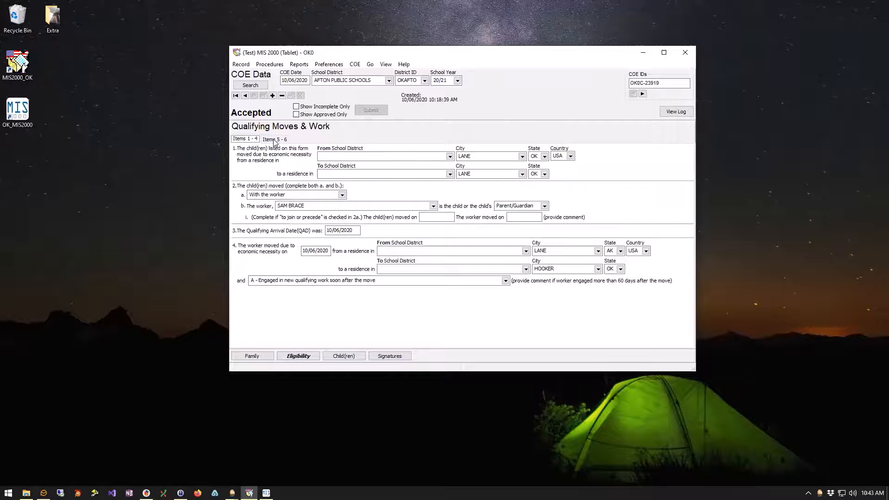
{"action": "left_click", "coordinate": [274, 139]}
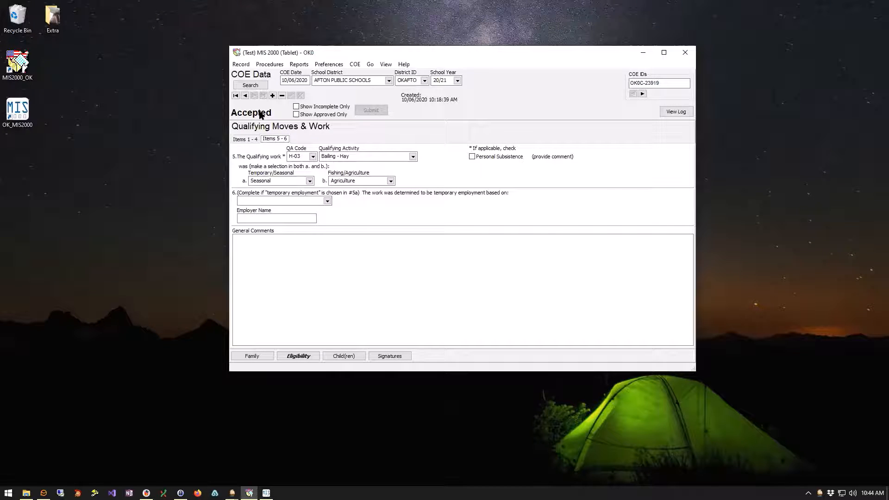
{"action": "left_click", "coordinate": [254, 87]}
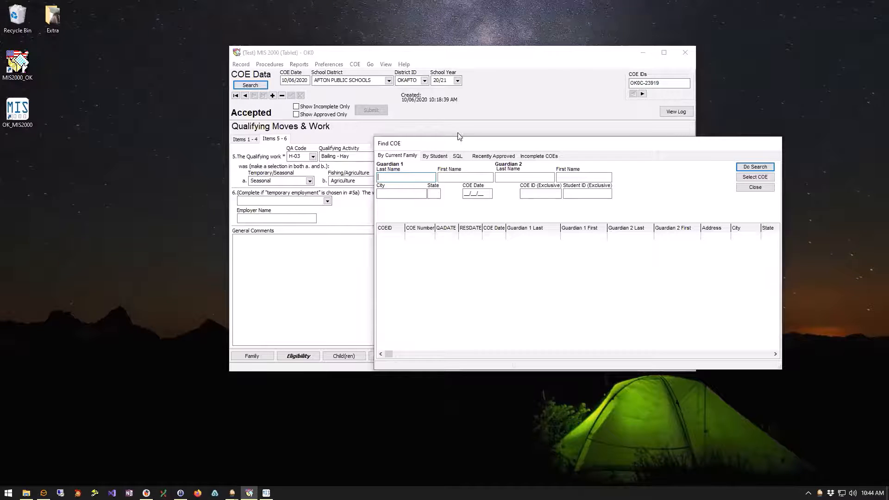
Move the Find COE window up and left and focus its COE ID (Exclusive) field.
{"action": "left_click_drag", "start_coordinate": [460, 136], "coordinate": [450, 112]}
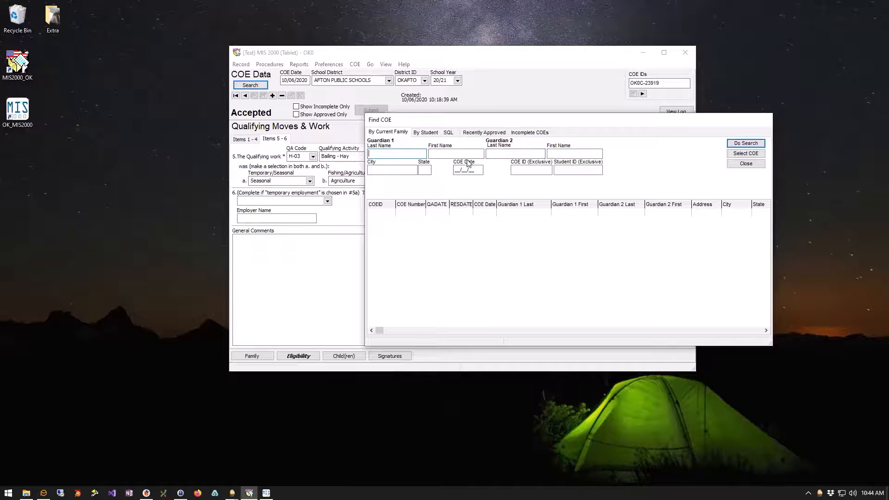
{"action": "left_click", "coordinate": [519, 168]}
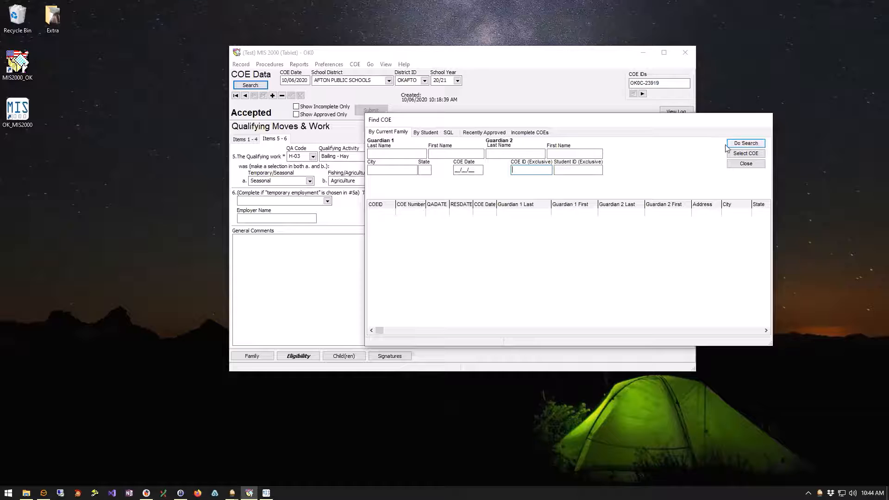
Search COEs by student using a partial last and first name and select the second match.
{"action": "left_click", "coordinate": [429, 135]}
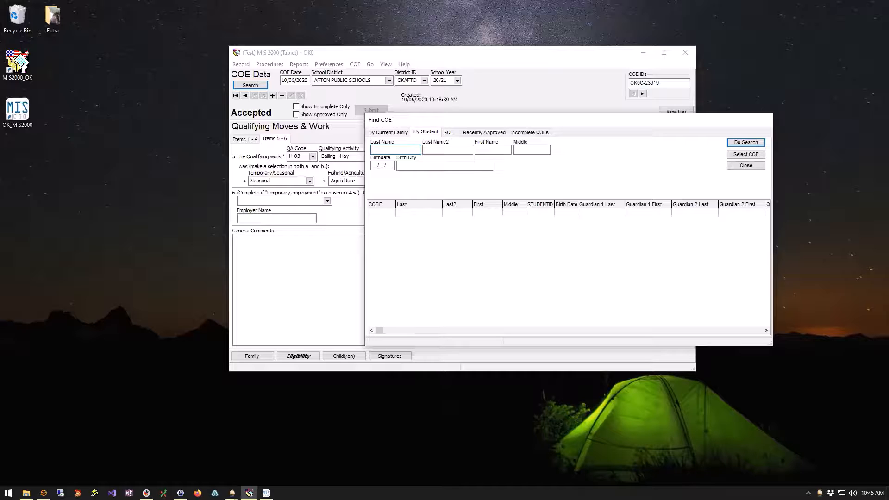
{"action": "type", "text": "br"}
{"action": "type", "text": "tho"}
{"action": "left_click", "coordinate": [735, 144]}
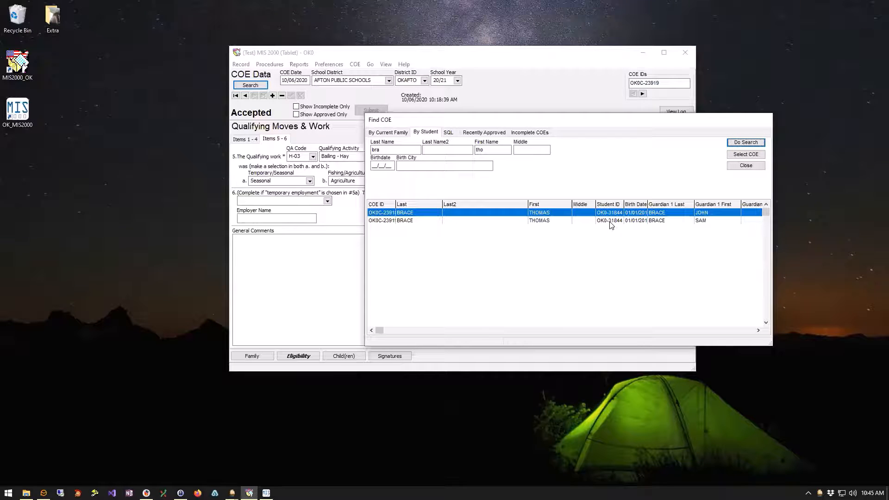
{"action": "left_click", "coordinate": [546, 221]}
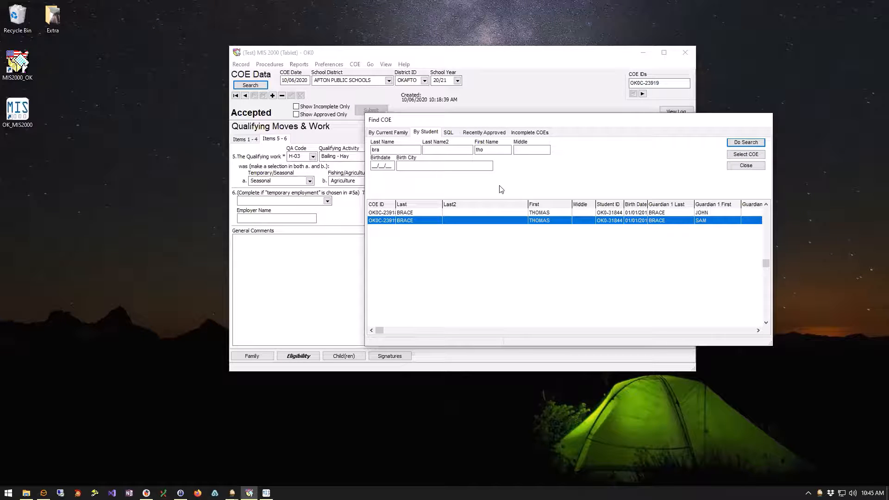
{"action": "left_click", "coordinate": [491, 134]}
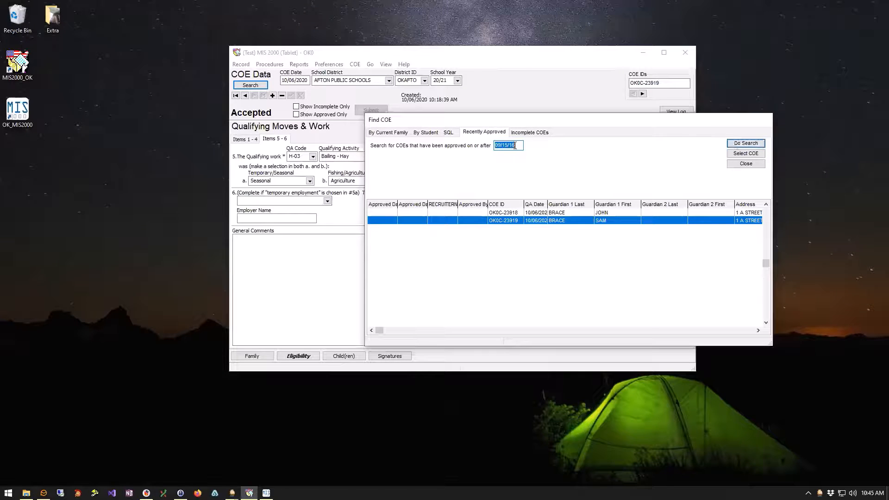
{"action": "left_click_drag", "start_coordinate": [508, 144], "coordinate": [526, 144]}
{"action": "type", "text": "20"}
{"action": "left_click", "coordinate": [746, 144]}
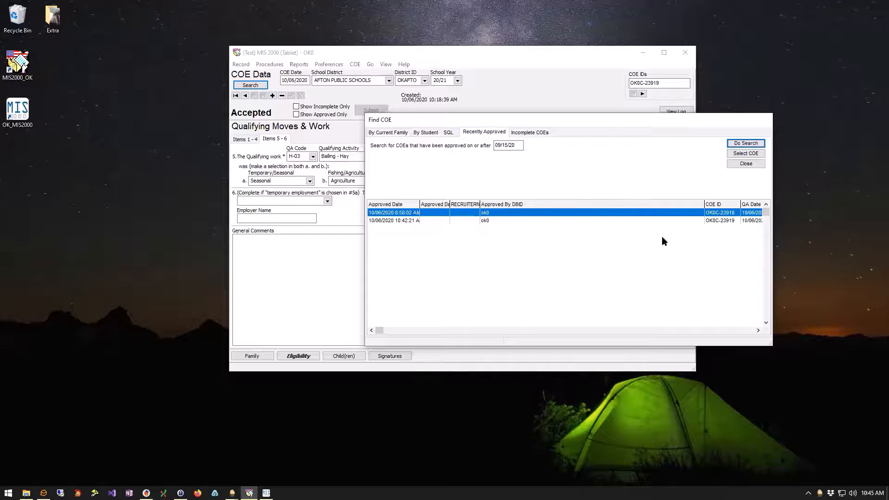
{"action": "left_click", "coordinate": [738, 331]}
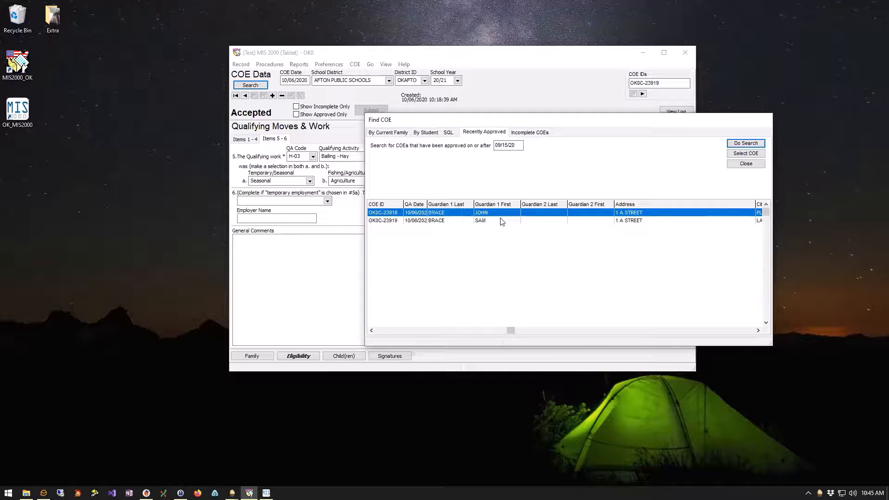
{"action": "left_click", "coordinate": [487, 221]}
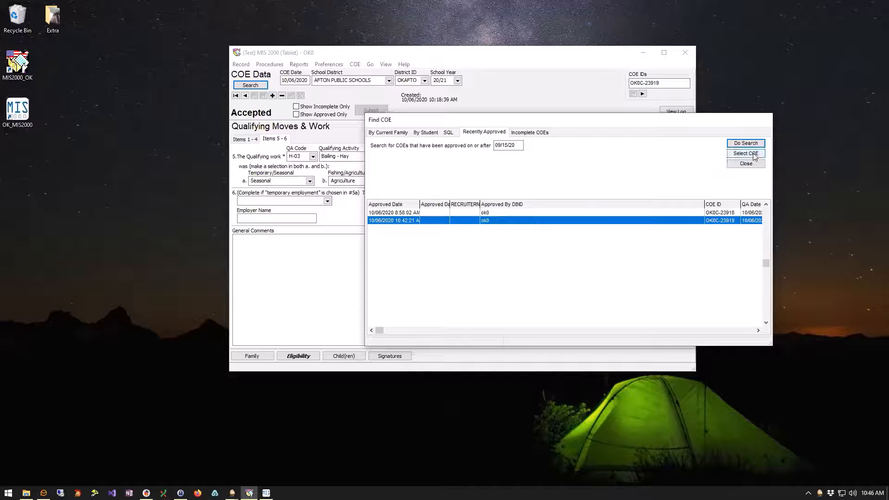
List all incomplete and rejected COEs and select one further down the results.
{"action": "left_click", "coordinate": [537, 133]}
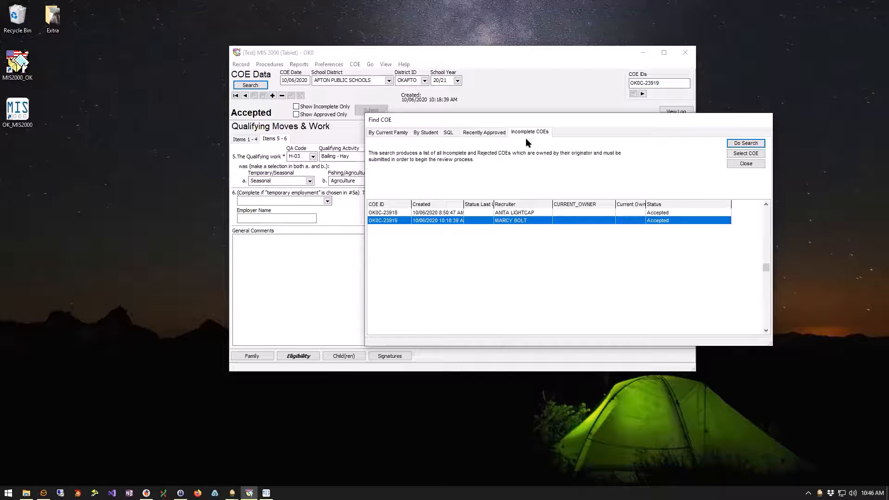
{"action": "left_click", "coordinate": [750, 144]}
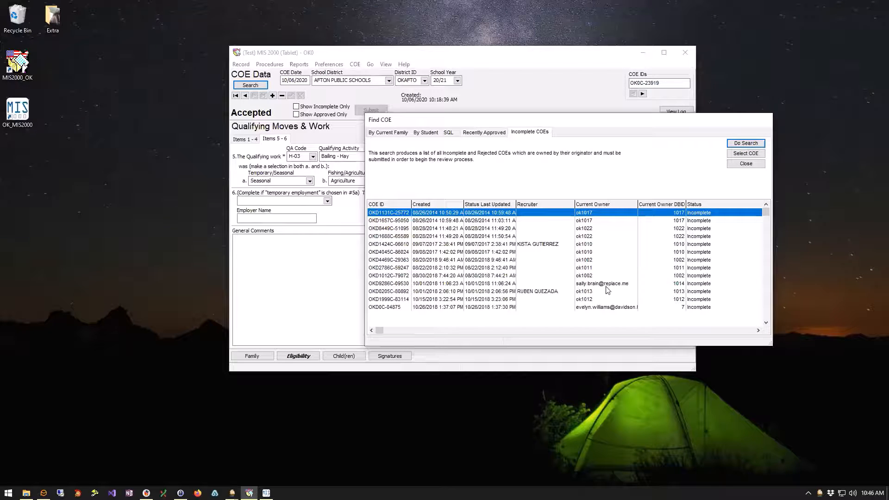
{"action": "left_click", "coordinate": [708, 330]}
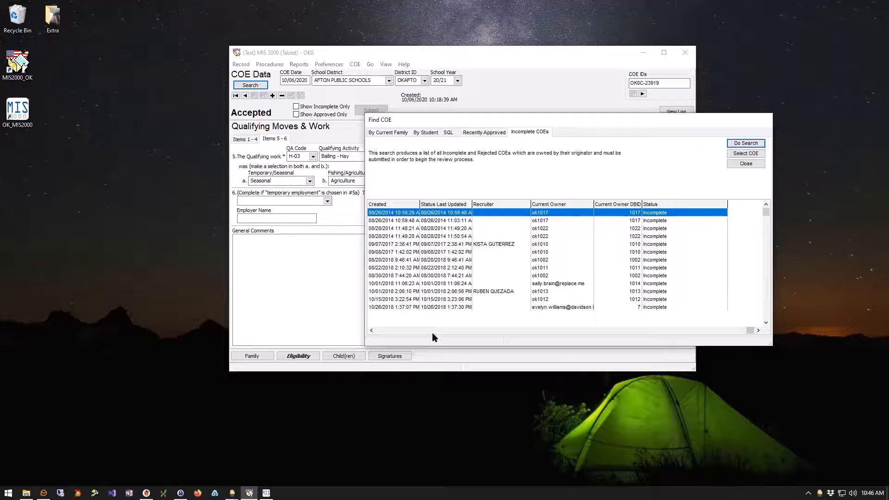
{"action": "left_click", "coordinate": [431, 247]}
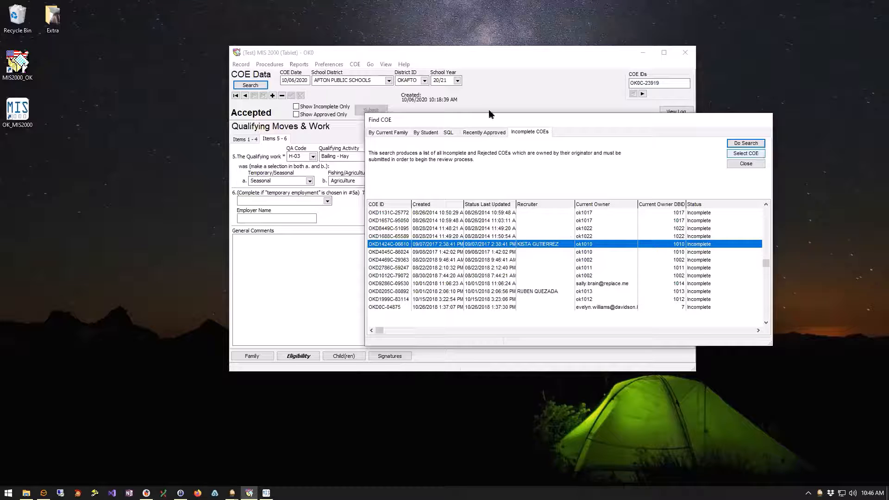
{"action": "left_click", "coordinate": [476, 132]}
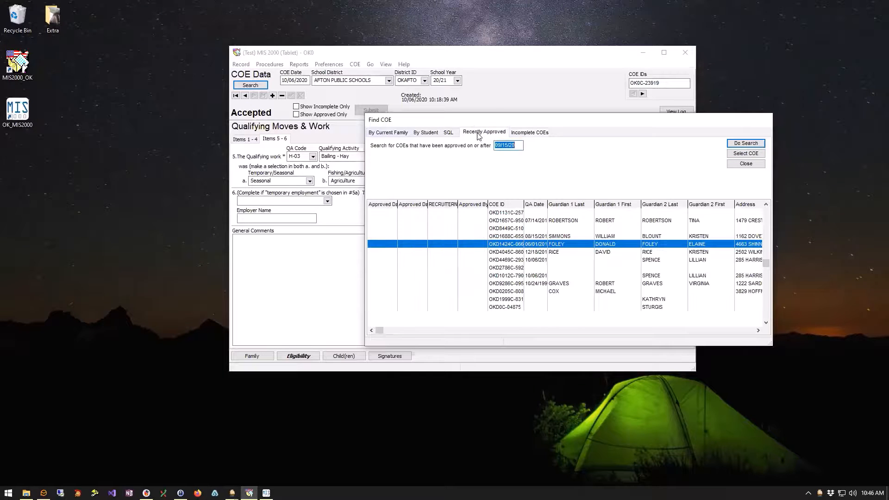
Rerun the Recently Approved search and open the first approved COE in the main form.
{"action": "left_click", "coordinate": [749, 144]}
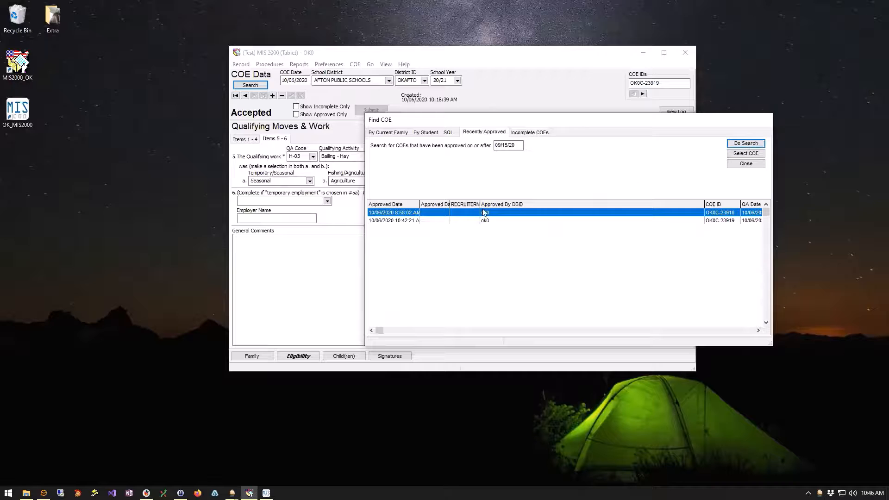
{"action": "double_click", "coordinate": [409, 214]}
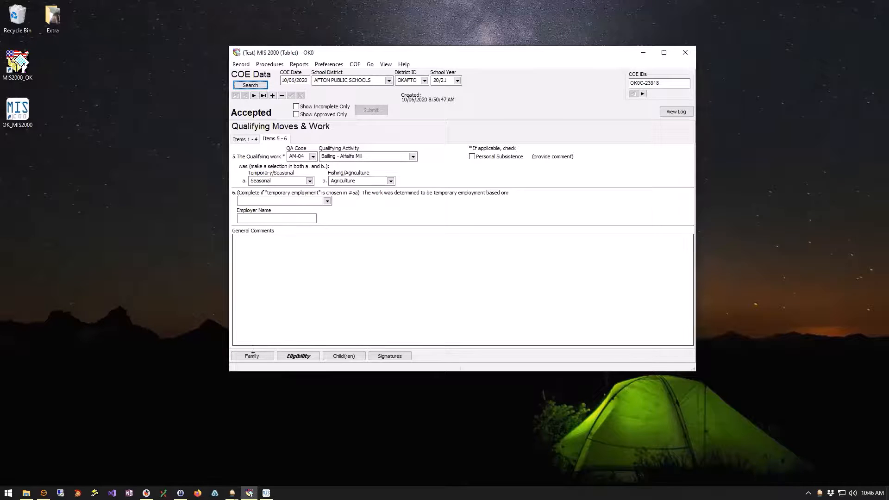
Step forward, back, then forward again to COE OK0C-23919 and focus General Comments.
{"action": "left_click", "coordinate": [257, 96]}
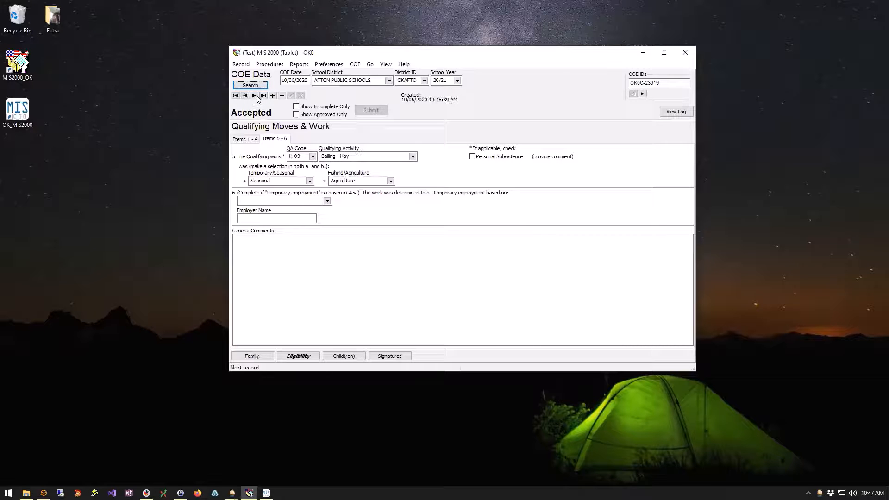
{"action": "left_click", "coordinate": [245, 96]}
{"action": "left_click", "coordinate": [254, 96]}
{"action": "left_click", "coordinate": [291, 244]}
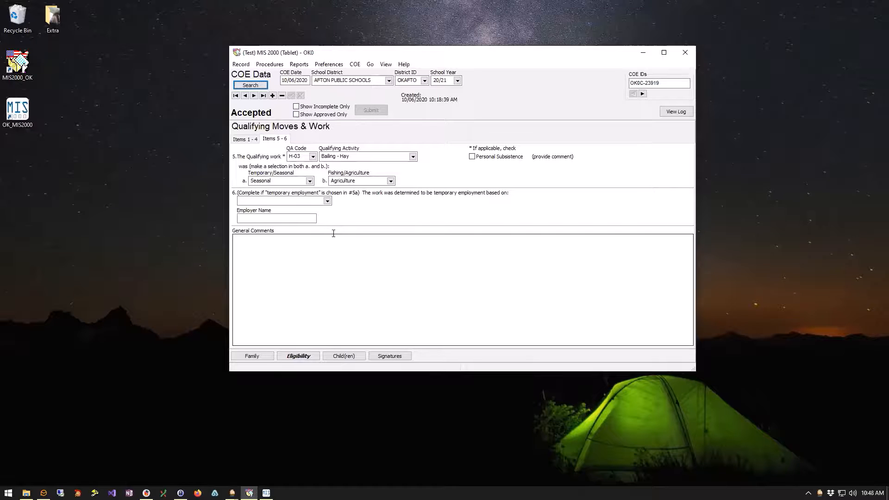
{"action": "left_click", "coordinate": [251, 356]}
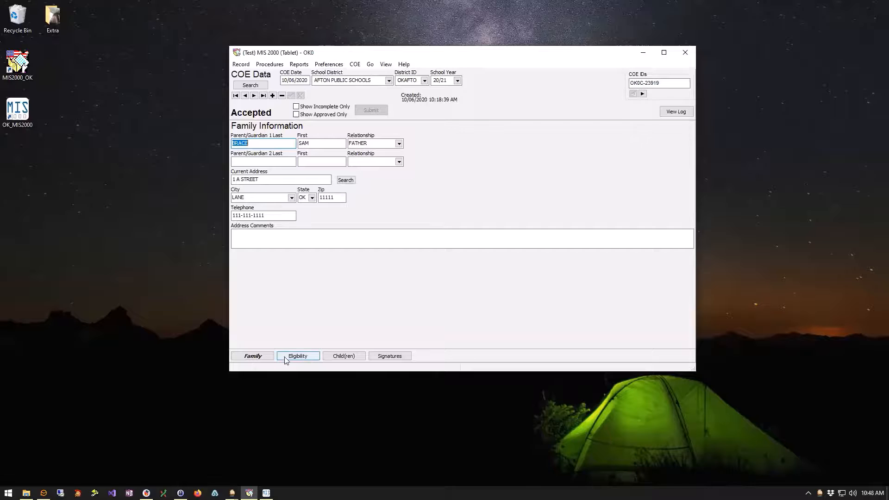
{"action": "left_click", "coordinate": [303, 357]}
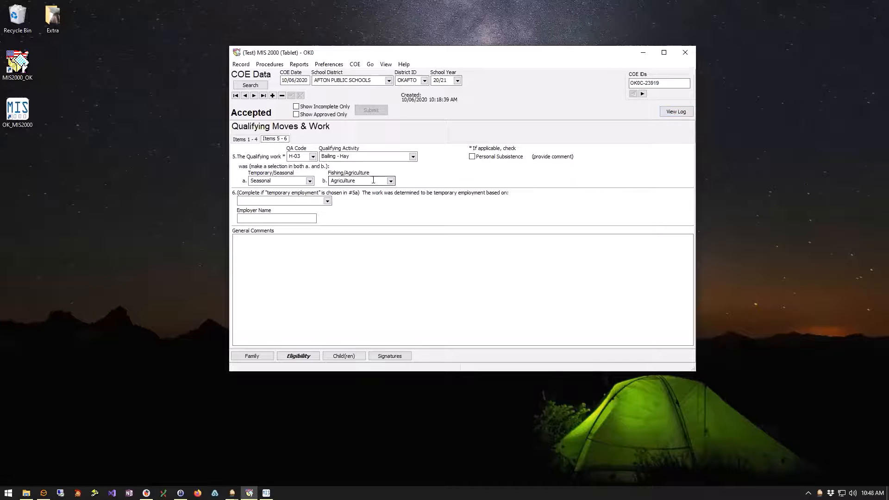
Page through incomplete COEs, then filter to approved only and jump to the last, OK0C-23919.
{"action": "left_click", "coordinate": [321, 108]}
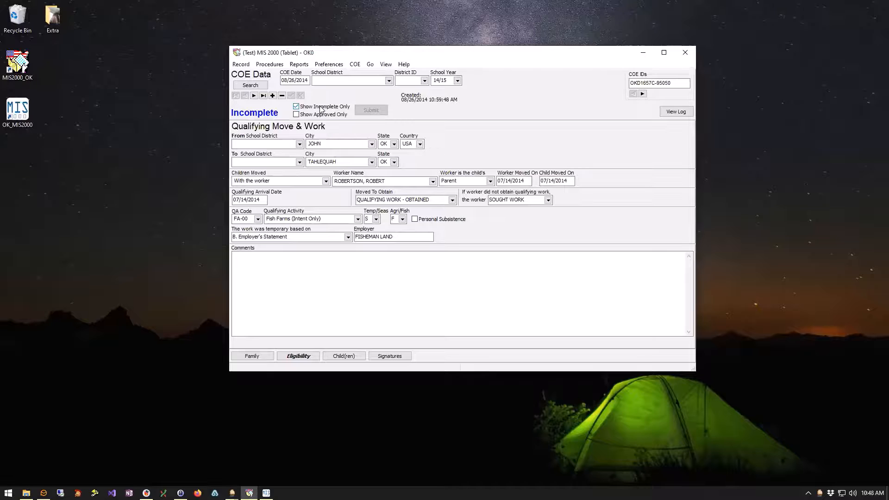
{"action": "left_click", "coordinate": [254, 96]}
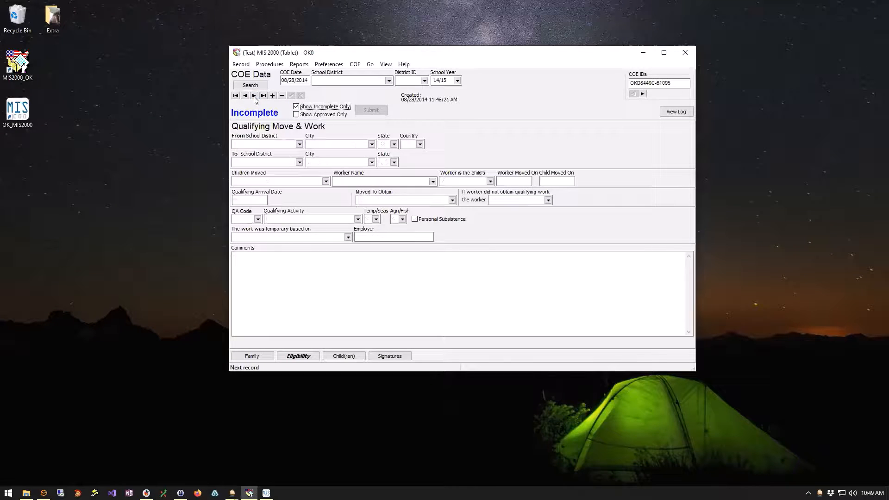
{"action": "left_click", "coordinate": [255, 96]}
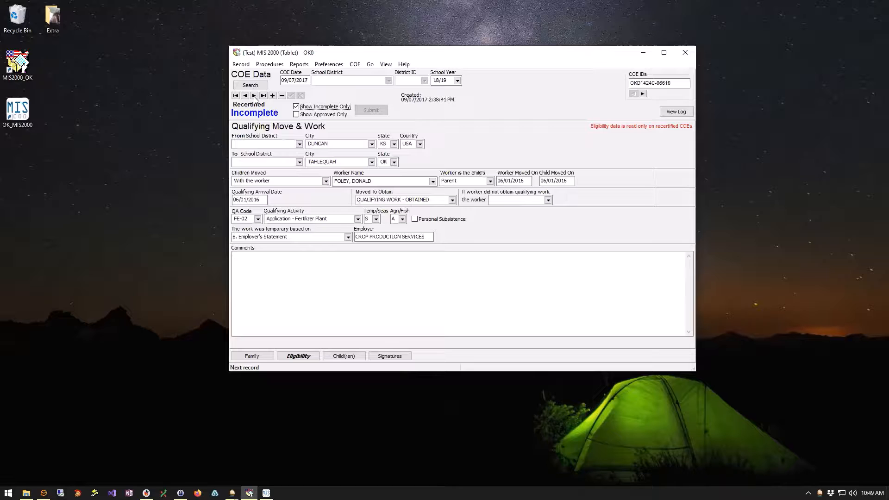
{"action": "left_click", "coordinate": [254, 96]}
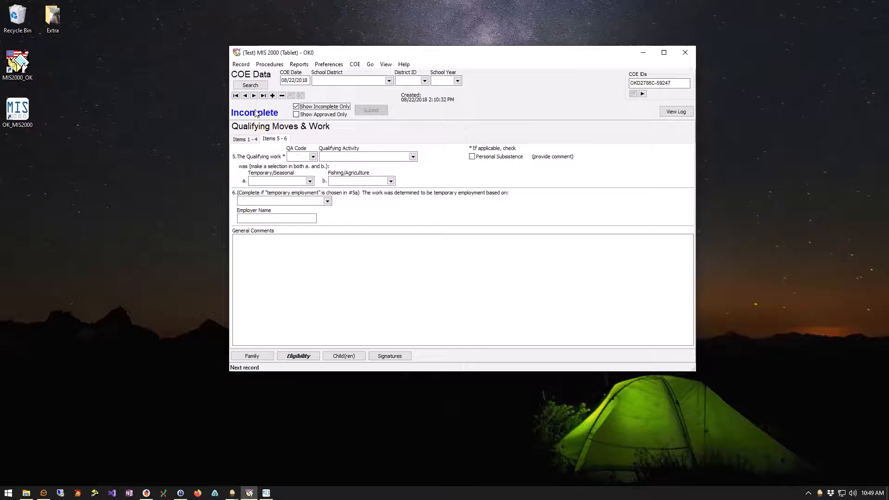
{"action": "left_click", "coordinate": [297, 115]}
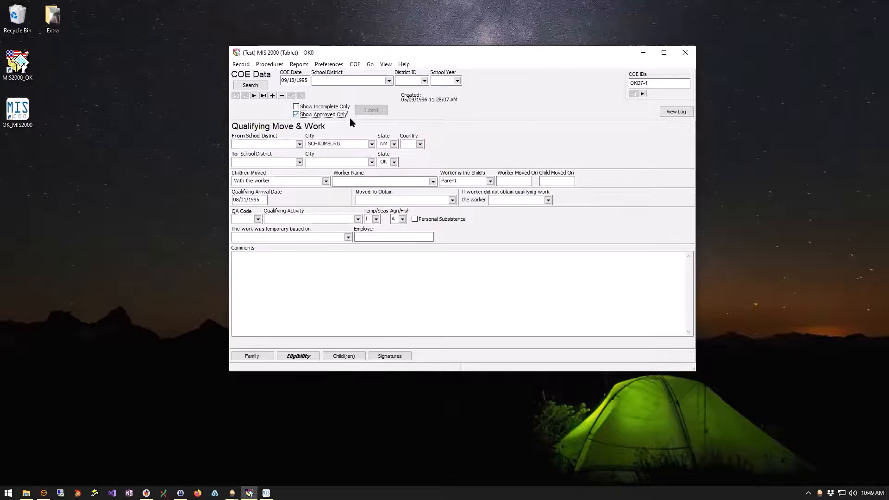
{"action": "left_click", "coordinate": [262, 96]}
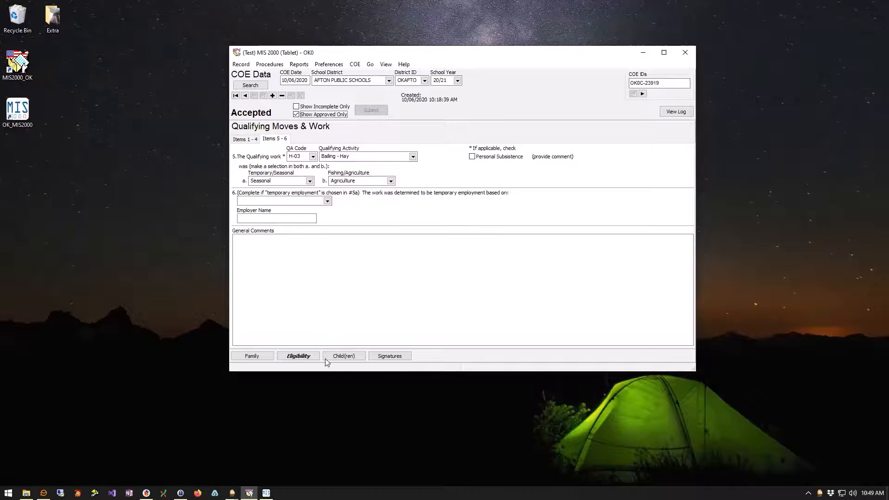
{"action": "left_click", "coordinate": [272, 95]}
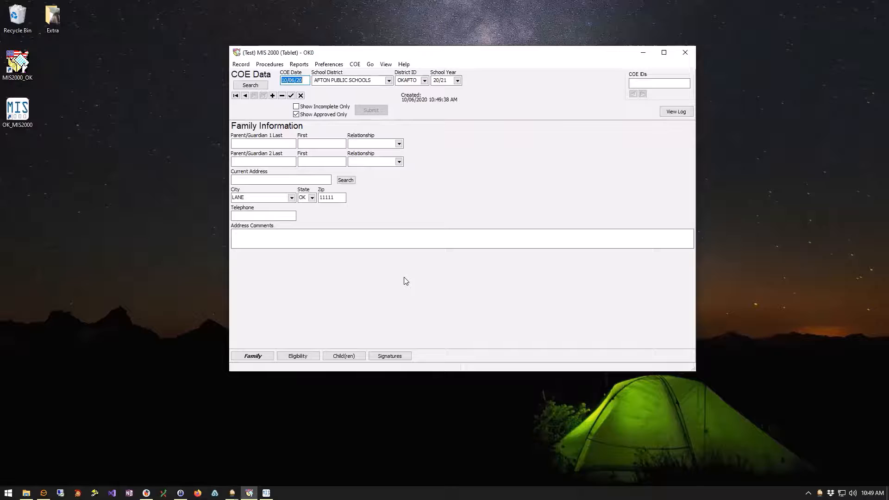
{"action": "left_click", "coordinate": [243, 143]}
{"action": "type", "text": "brace"}
{"action": "left_click", "coordinate": [302, 359]}
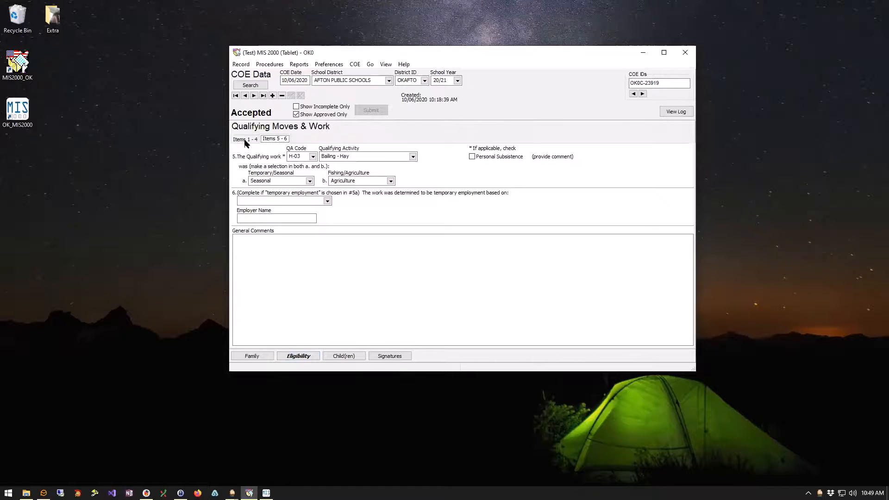
Review qualifying move items 1–4, then show the child page with its BIXBY HIGH SCHOOL enrollment.
{"action": "left_click", "coordinate": [245, 140]}
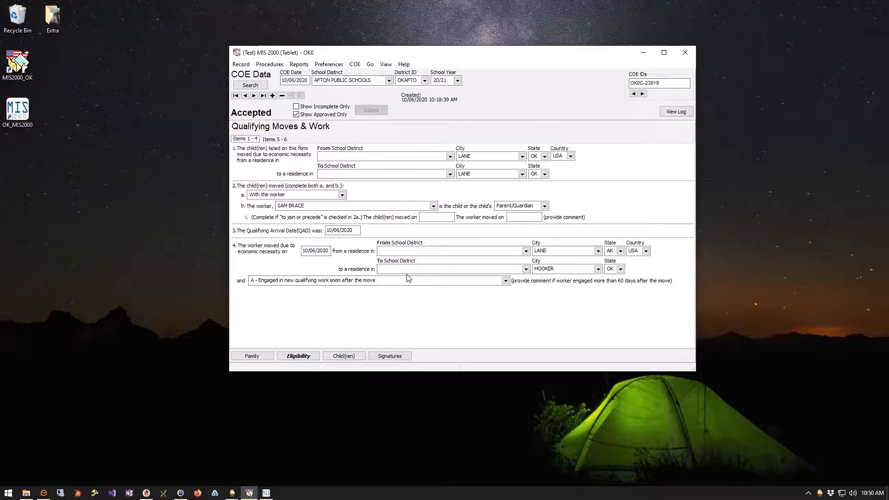
{"action": "left_click", "coordinate": [341, 357]}
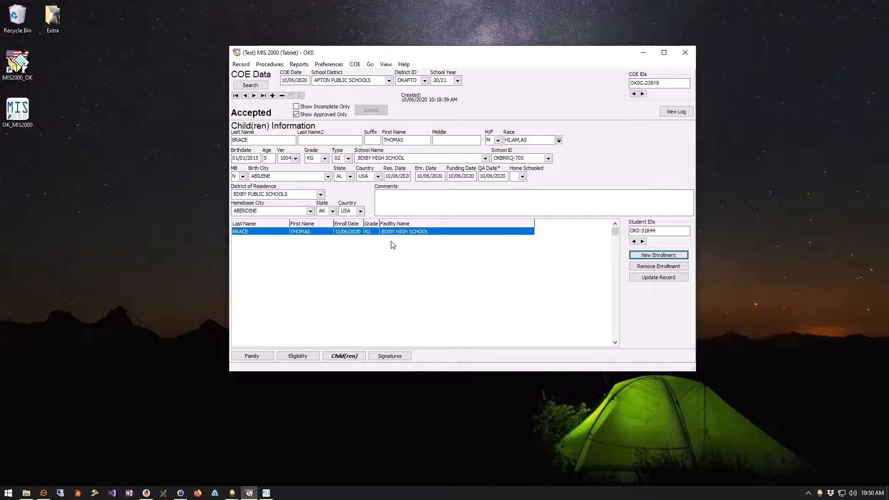
Start a new child enrollment on the COE and enter the child's last and first name.
{"action": "left_click", "coordinate": [644, 258]}
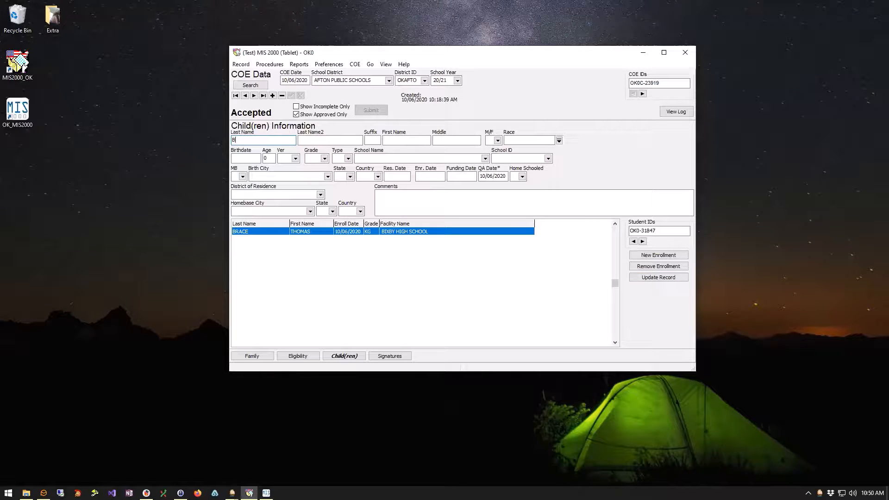
{"action": "type", "text": "ra"}
{"action": "key", "text": "Tab"}
{"action": "key", "text": "Tab"}
{"action": "key", "text": "Tab"}
{"action": "type", "text": "Thoma"}
{"action": "key", "text": "BackSpace"}
{"action": "key", "text": "BackSpace"}
{"action": "key", "text": "BackSpace"}
{"action": "type", "text": "Sam"}
Set the child's sex to M and race to Hispanic, American Indian or Alaska Native, and Asian.
{"action": "left_click", "coordinate": [489, 140]}
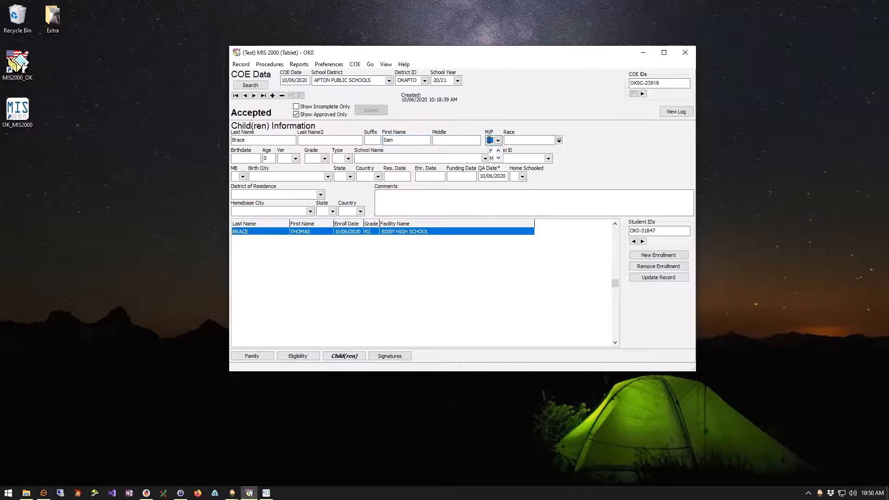
{"action": "type", "text": "M"}
{"action": "key", "text": "Tab"}
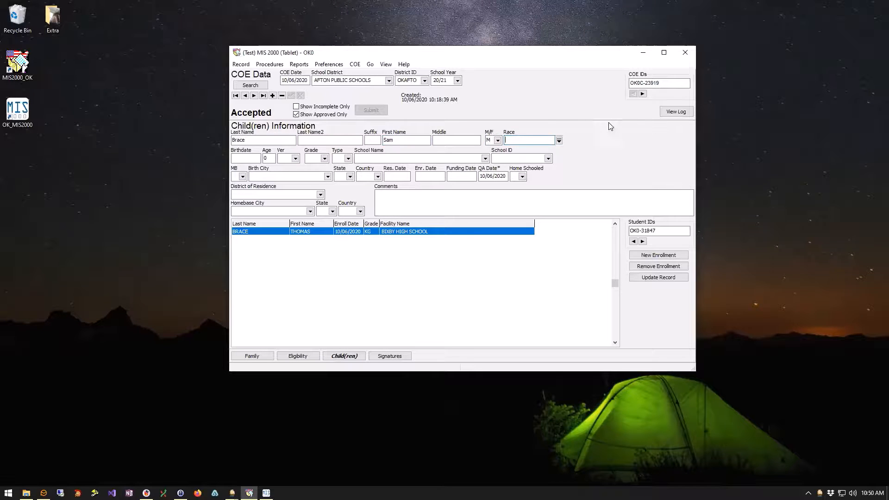
{"action": "left_click", "coordinate": [559, 140]}
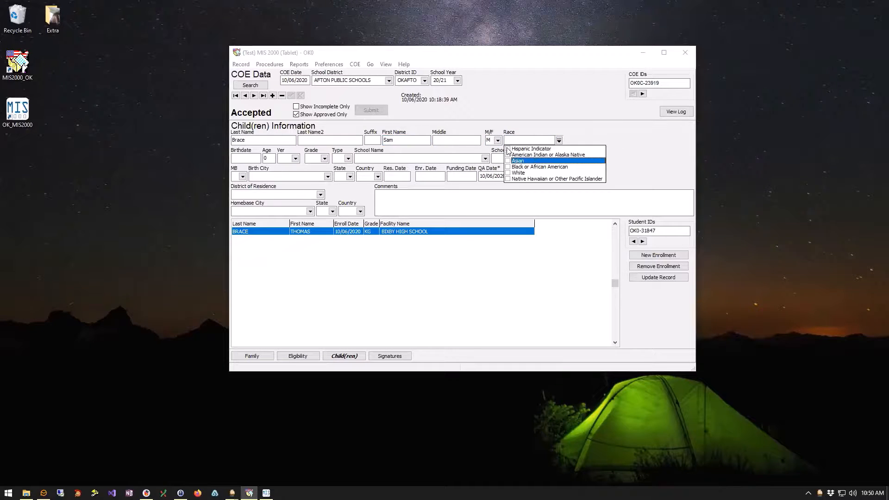
{"action": "left_click", "coordinate": [508, 154]}
{"action": "left_click", "coordinate": [508, 149]}
{"action": "left_click", "coordinate": [508, 161]}
{"action": "key", "text": "Tab"}
Enter birthdate 01/01/15, verified by 1004 Birth Certificate, and set the grade to KG.
{"action": "type", "text": "01/01/"}
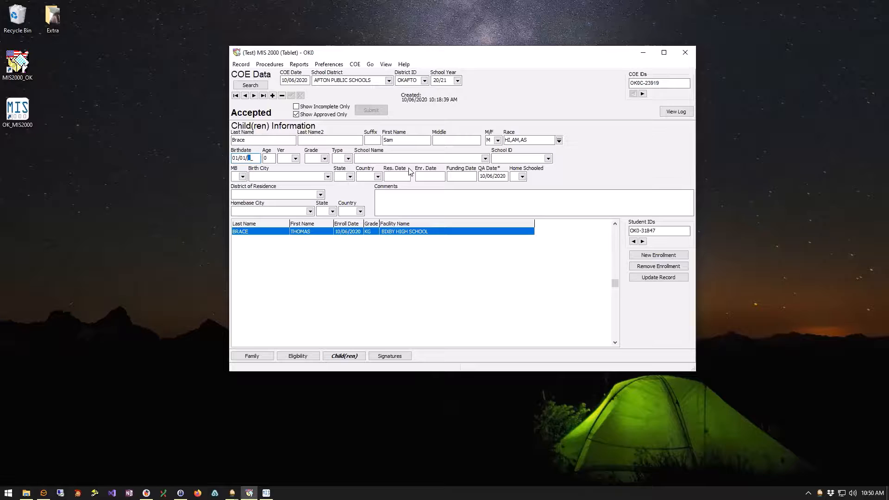
{"action": "type", "text": "15"}
{"action": "key", "text": "Tab"}
{"action": "key", "text": "alt+Down"}
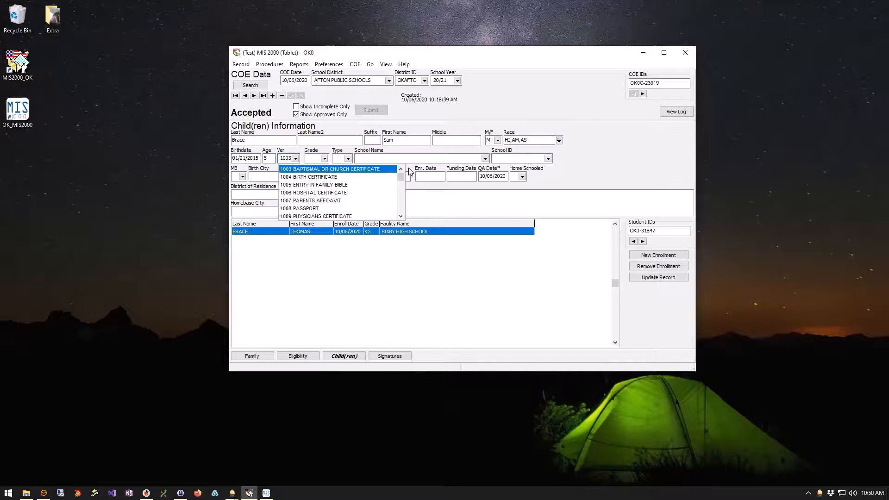
{"action": "key", "text": "Down"}
{"action": "key", "text": "Tab"}
{"action": "key", "text": "alt+Down"}
{"action": "key", "text": "Down"}
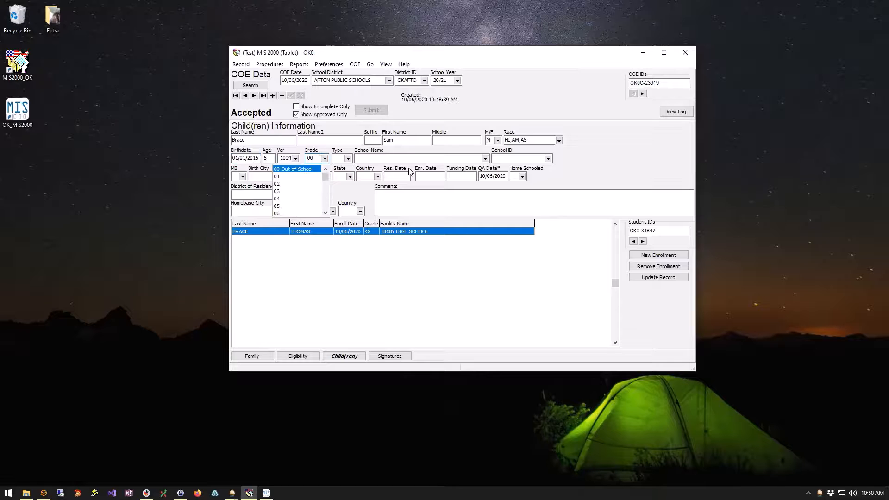
{"action": "key", "text": "k"}
{"action": "key", "text": "Tab"}
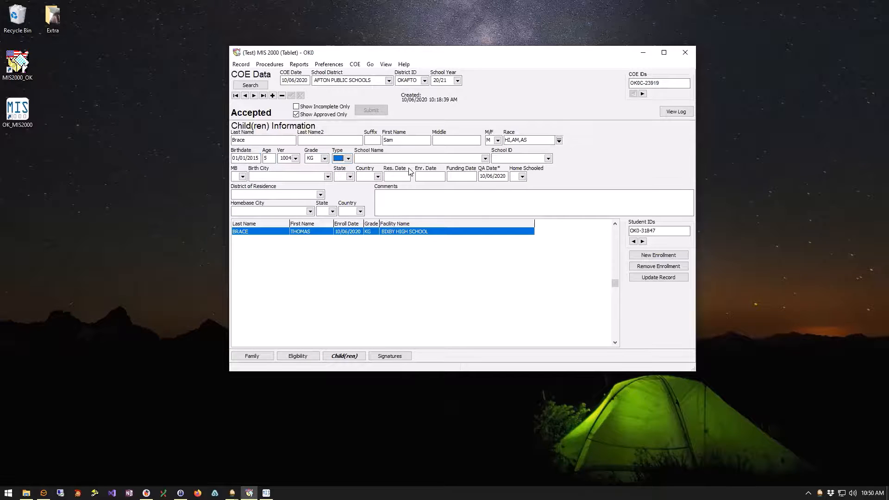
Set enrollment type 02 and school BIXBY HIGH SCHOOL so its ID fills in.
{"action": "key", "text": "alt+Down"}
{"action": "key", "text": "Down"}
{"action": "key", "text": "Down"}
{"action": "key", "text": "Tab"}
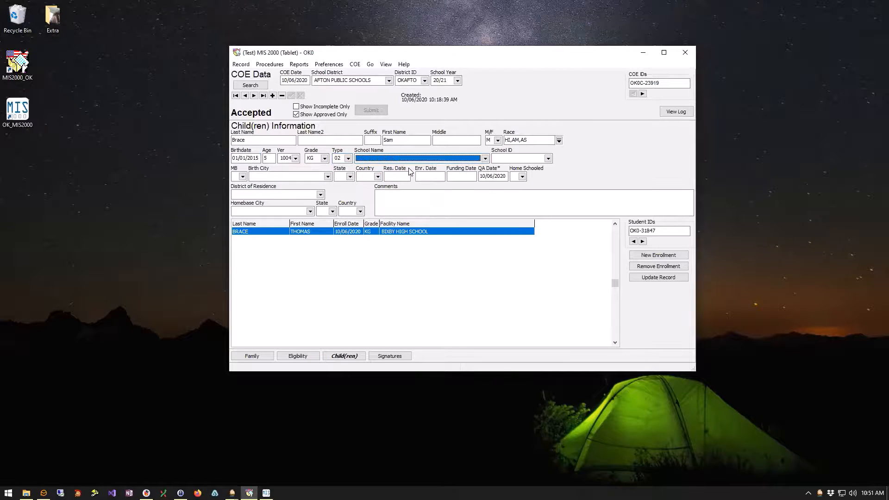
{"action": "key", "text": "alt+Down"}
{"action": "key", "text": "Down"}
{"action": "key", "text": "Tab"}
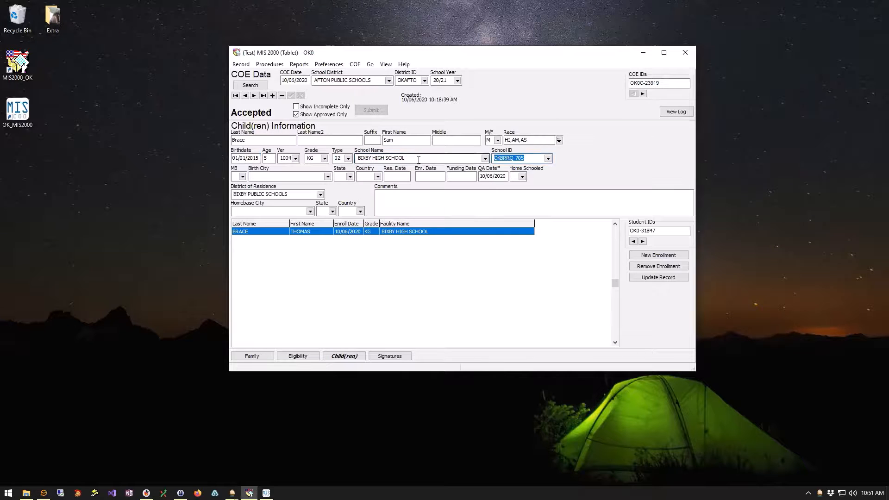
Set MB to N and the birthplace to Abilene, AL, USA.
{"action": "left_click", "coordinate": [242, 176]}
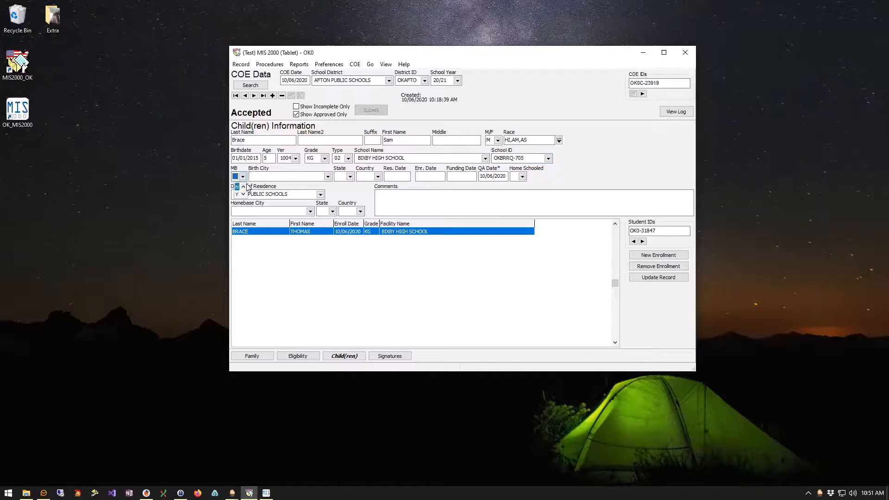
{"action": "key", "text": "Tab"}
{"action": "key", "text": "alt+Down"}
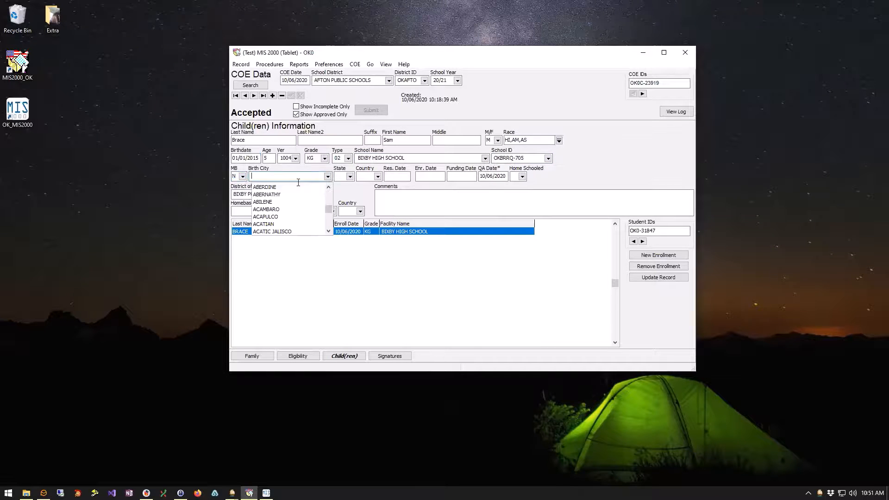
{"action": "left_click", "coordinate": [271, 206]}
{"action": "key", "text": "Tab"}
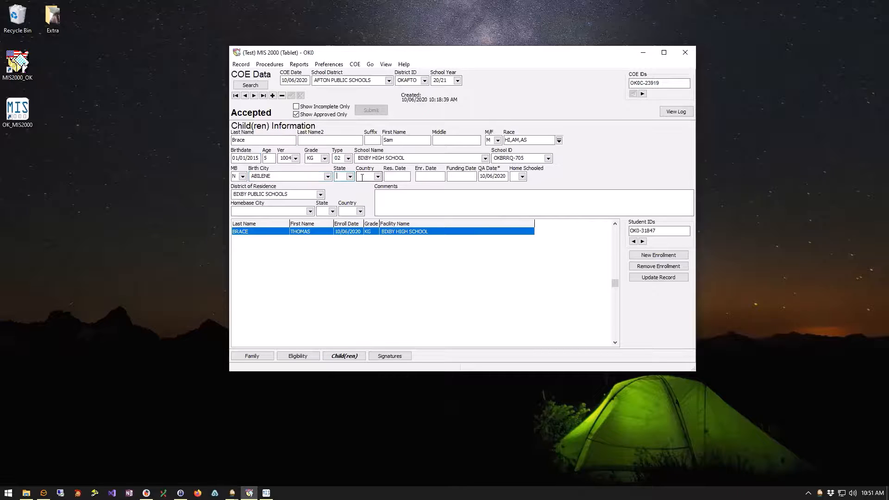
{"action": "key", "text": "alt+Down"}
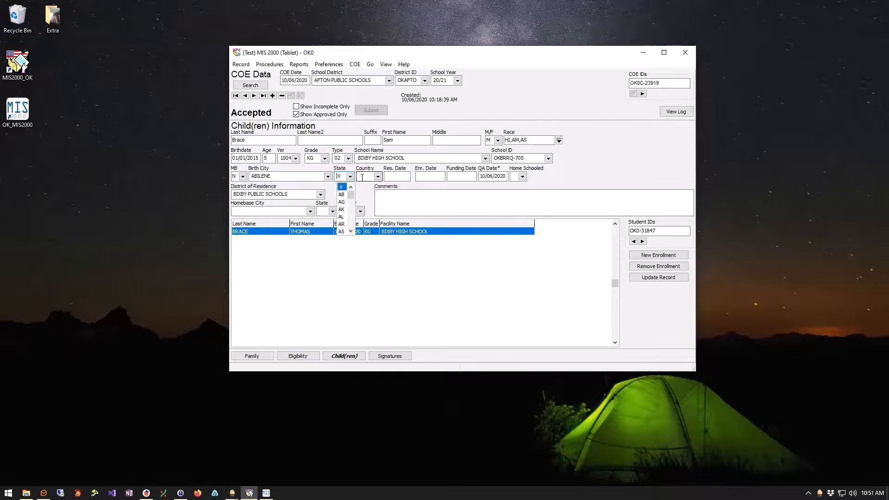
{"action": "key", "text": "Down"}
{"action": "key", "text": "Down"}
{"action": "key", "text": "Down"}
{"action": "key", "text": "Down"}
{"action": "key", "text": "Tab"}
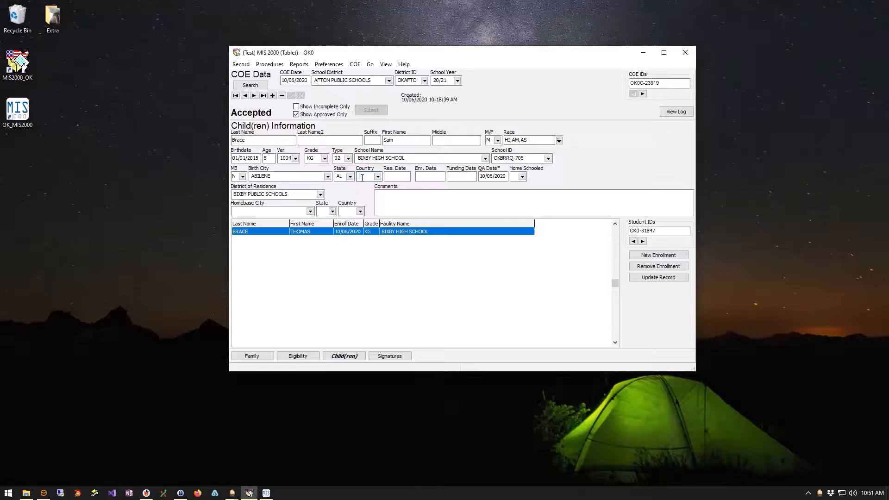
{"action": "type", "text": "USA"}
{"action": "key", "text": "Tab"}
Enter residency and enrollment dates of 10/06/2020 and set Home Schooled to N.
{"action": "type", "text": "10/06/2020"}
{"action": "key", "text": "Tab"}
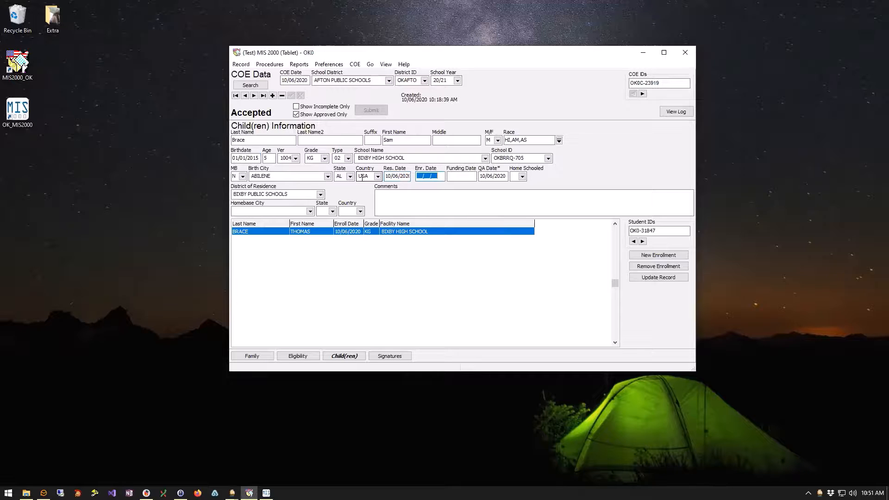
{"action": "type", "text": "10062020"}
{"action": "key", "text": "Tab"}
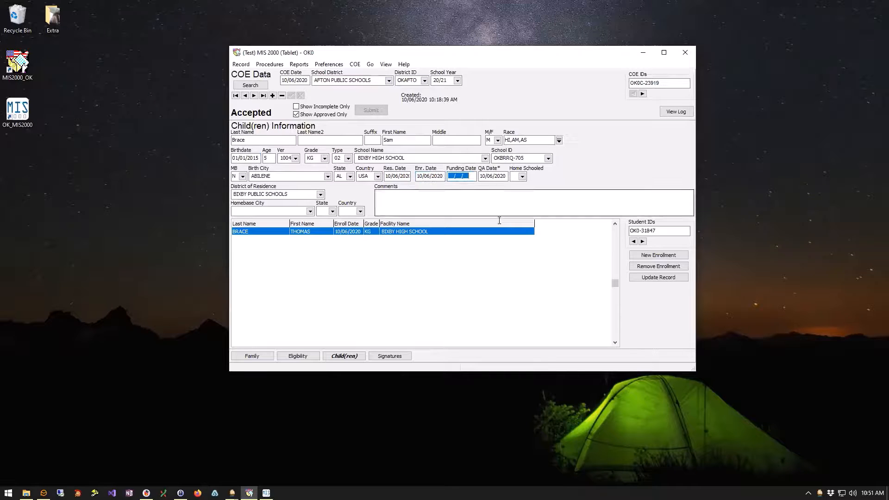
{"action": "left_click", "coordinate": [520, 177]}
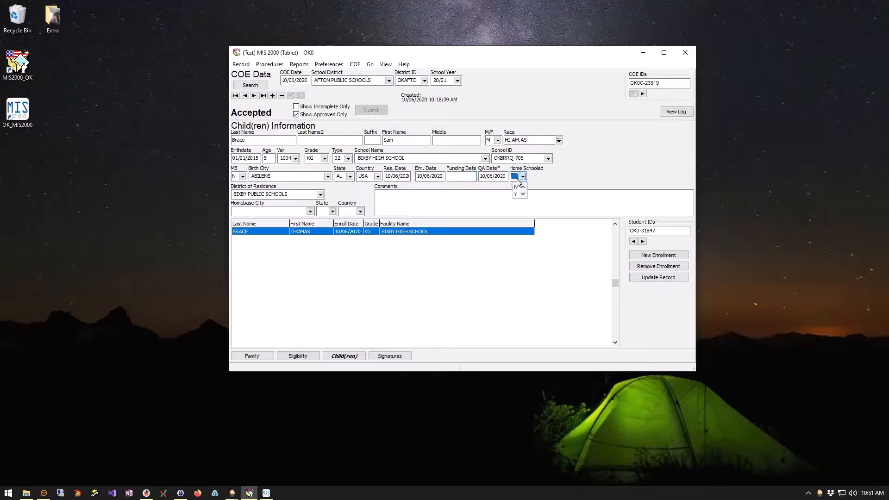
{"action": "left_click", "coordinate": [516, 193]}
{"action": "left_click", "coordinate": [658, 278]}
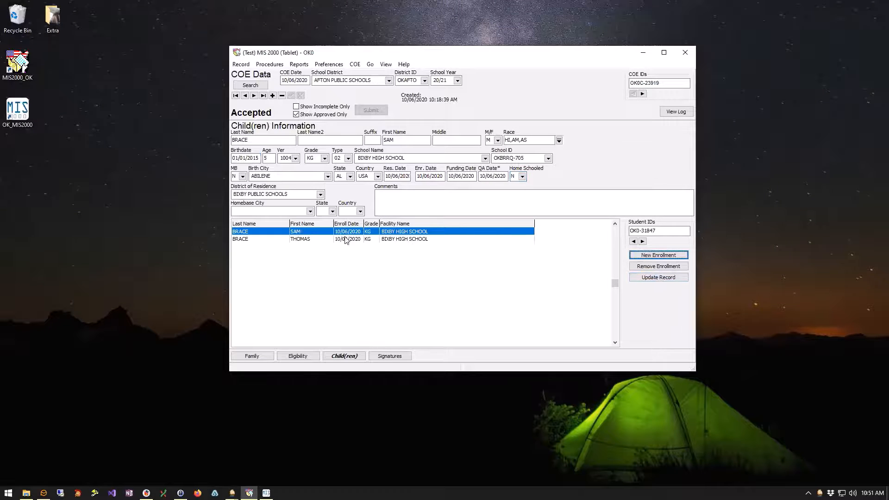
{"action": "left_click", "coordinate": [329, 239]}
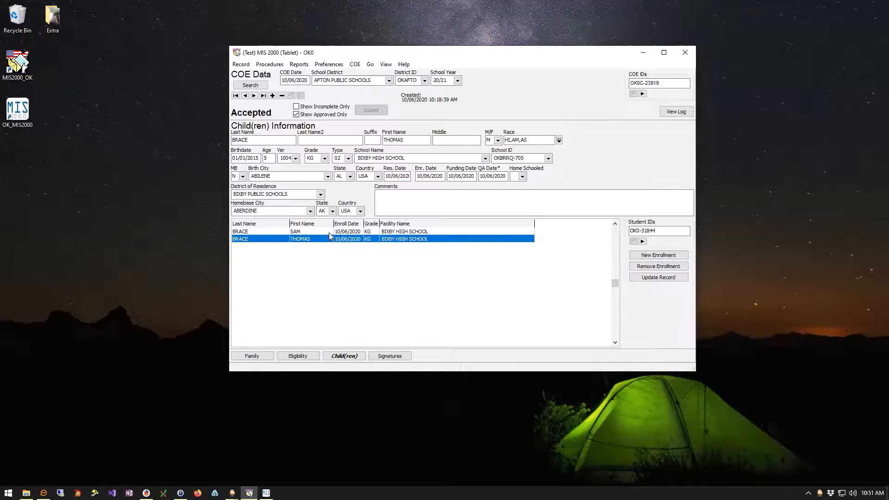
{"action": "left_click", "coordinate": [328, 232]}
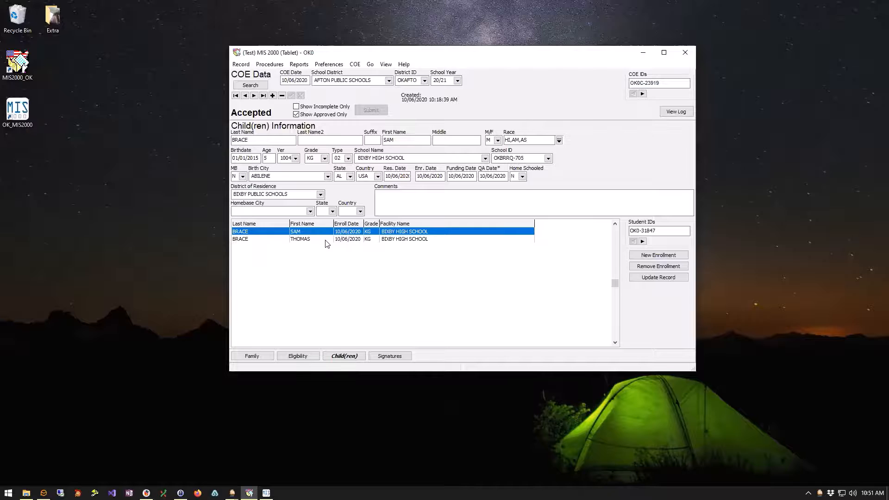
{"action": "left_click", "coordinate": [326, 239]}
{"action": "left_click", "coordinate": [325, 233]}
{"action": "left_click", "coordinate": [326, 239]}
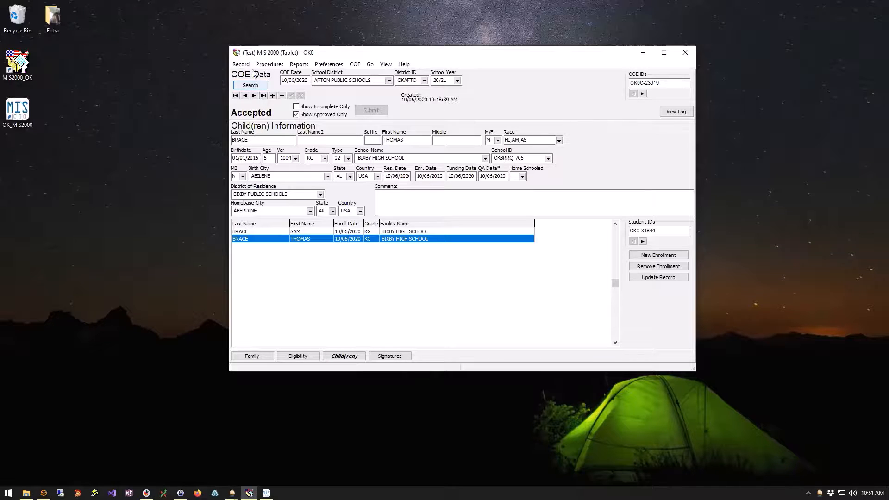
{"action": "left_click_drag", "start_coordinate": [281, 55], "coordinate": [275, 49]}
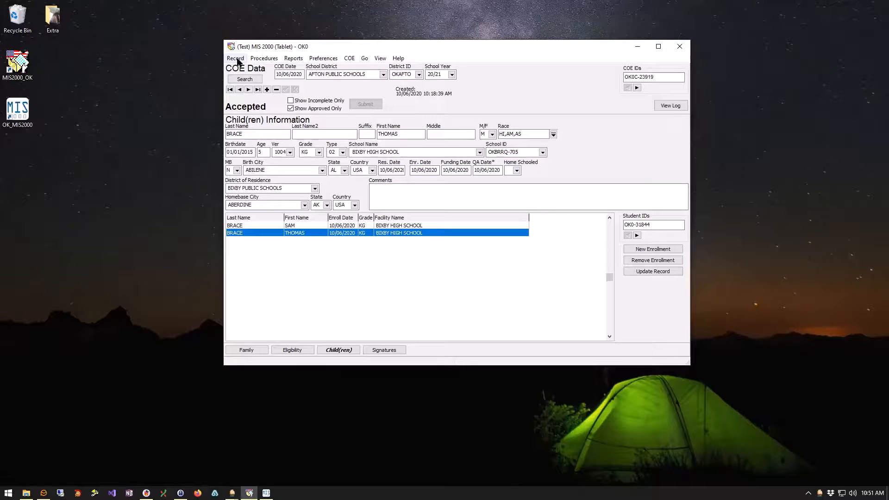
Browse the Record and Procedures menus without running anything, then close MIS 2000.
{"action": "left_click", "coordinate": [236, 59]}
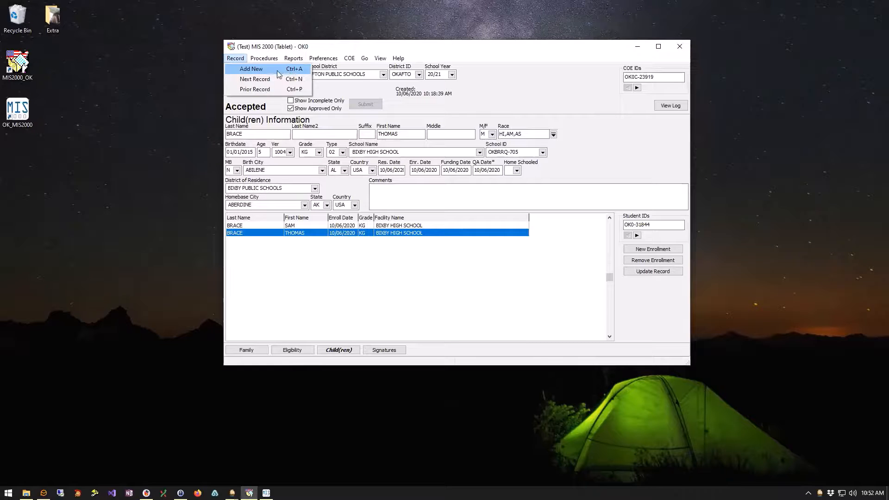
{"action": "left_click", "coordinate": [341, 90]}
{"action": "left_click", "coordinate": [264, 58]}
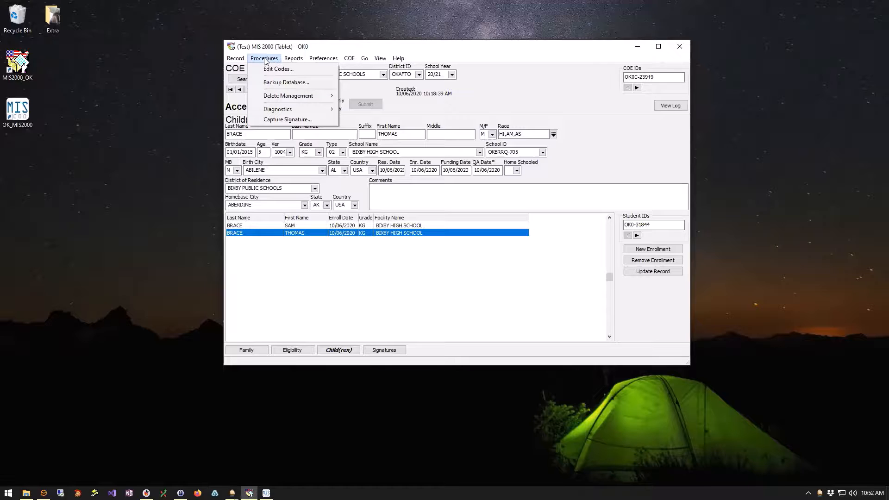
{"action": "left_click", "coordinate": [265, 59]}
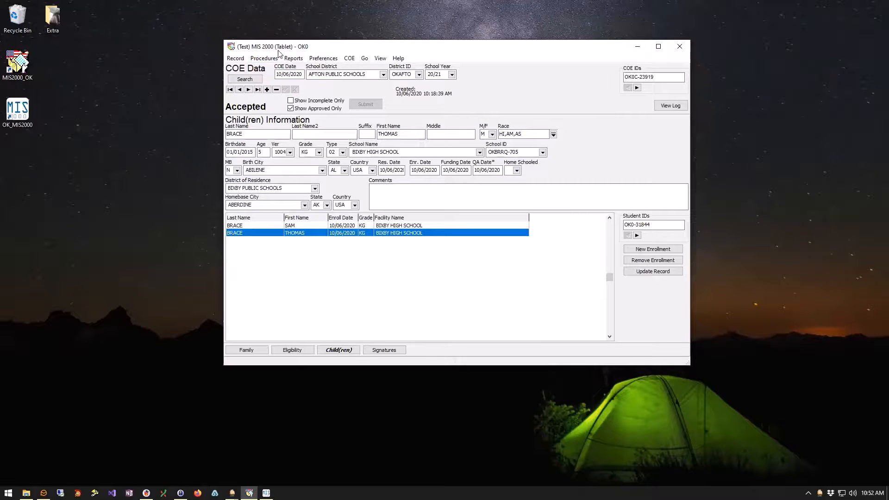
{"action": "left_click", "coordinate": [683, 48]}
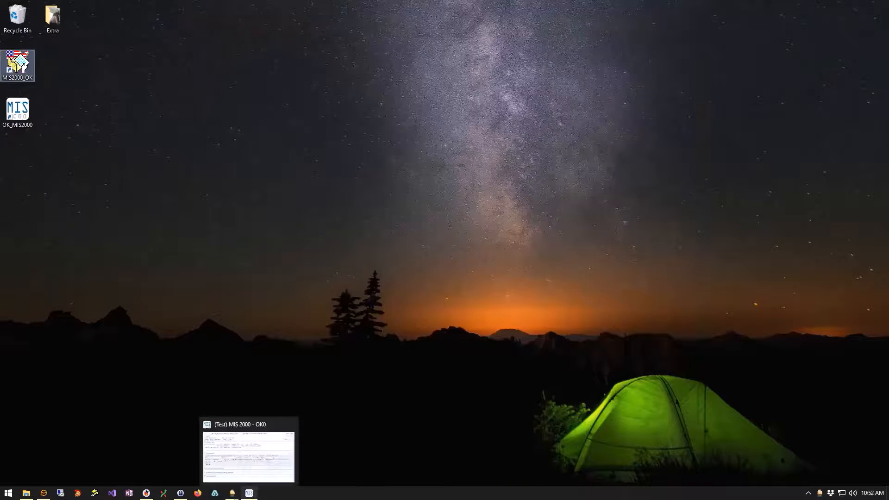
Close the newer-style COE window and relaunch MIS2000_OK from the desktop.
{"action": "left_click", "coordinate": [249, 492]}
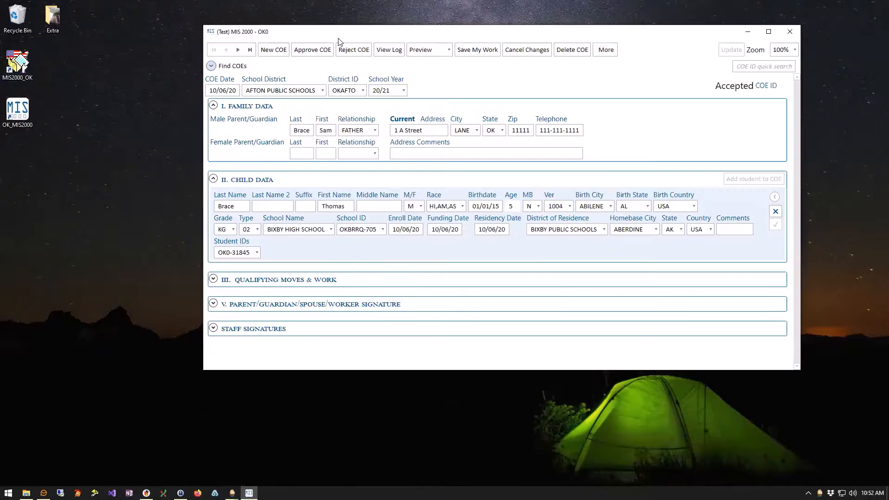
{"action": "left_click", "coordinate": [793, 34]}
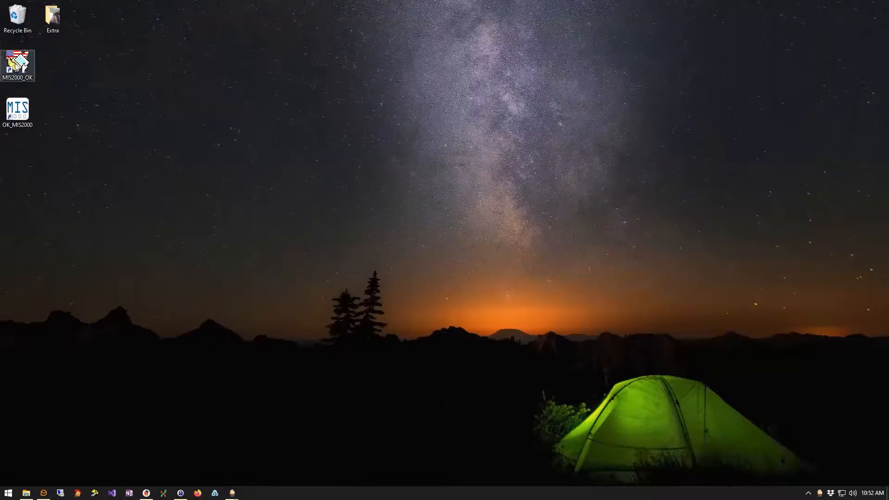
{"action": "double_click", "coordinate": [15, 64]}
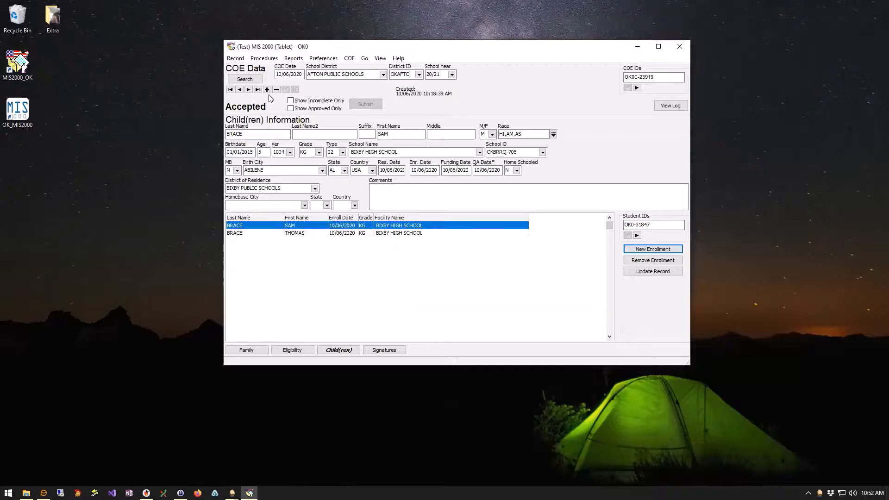
Show only incomplete COEs, step back from the last record through five earlier ones, then close.
{"action": "left_click", "coordinate": [291, 101]}
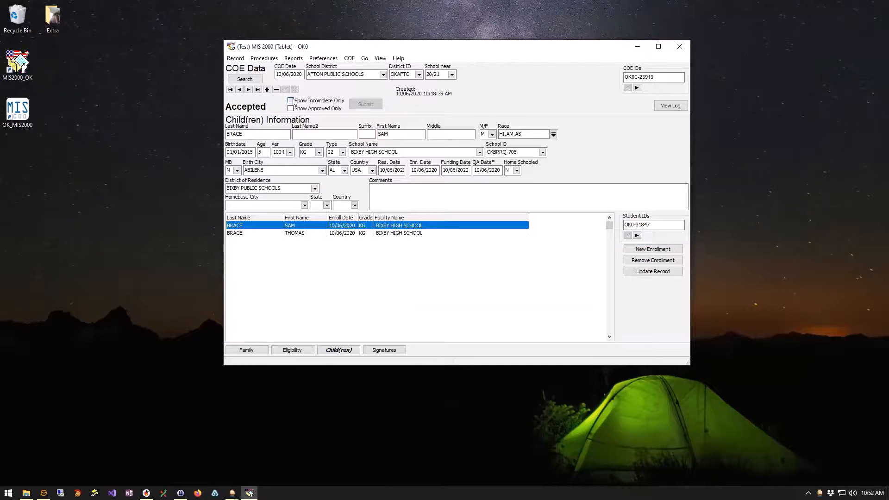
{"action": "left_click", "coordinate": [258, 90]}
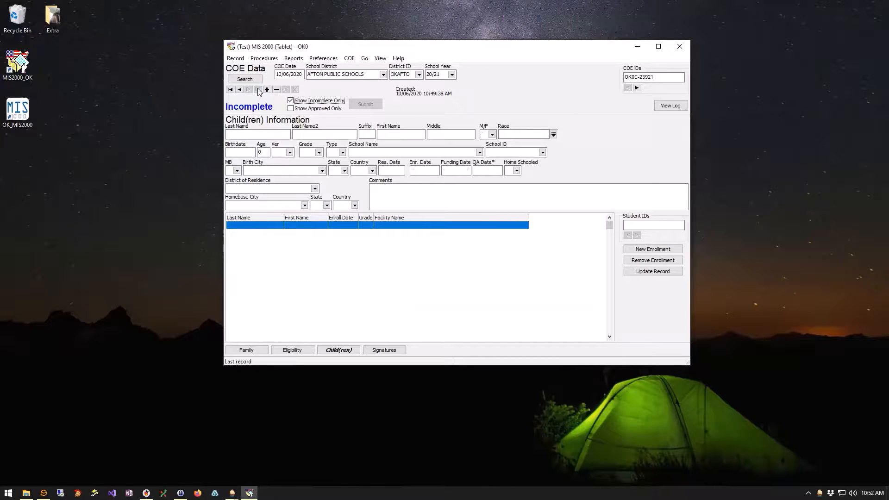
{"action": "left_click", "coordinate": [239, 89]}
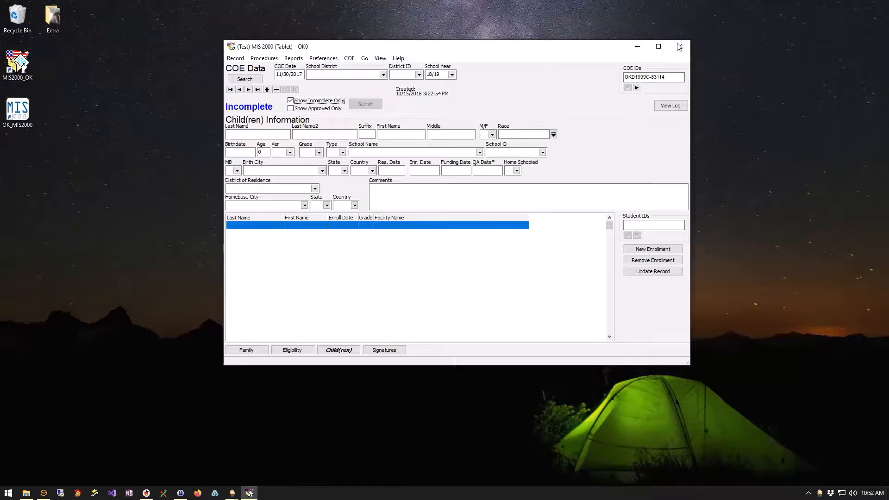
{"action": "left_click", "coordinate": [241, 90]}
{"action": "left_click", "coordinate": [240, 90]}
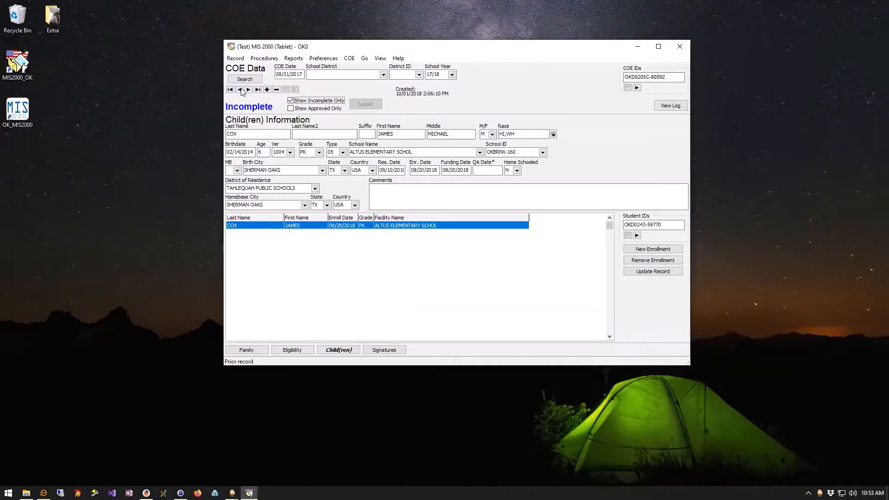
{"action": "left_click", "coordinate": [241, 90]}
{"action": "left_click", "coordinate": [241, 90]}
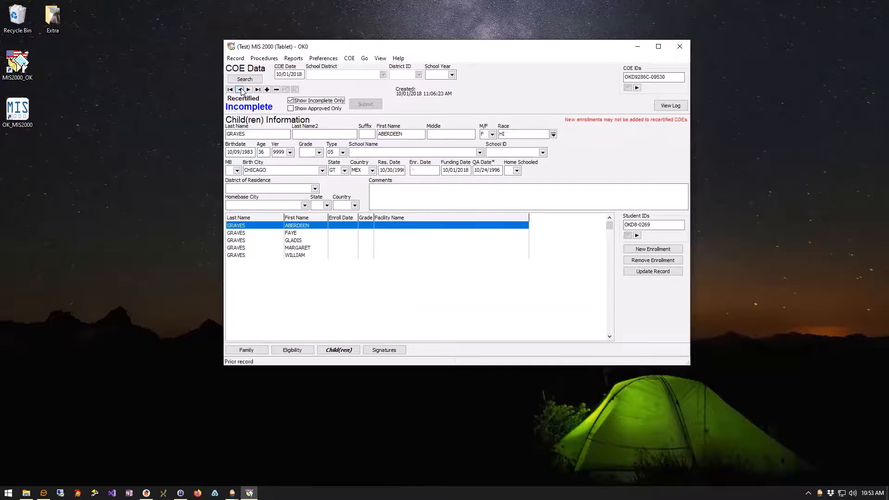
{"action": "left_click", "coordinate": [679, 46]}
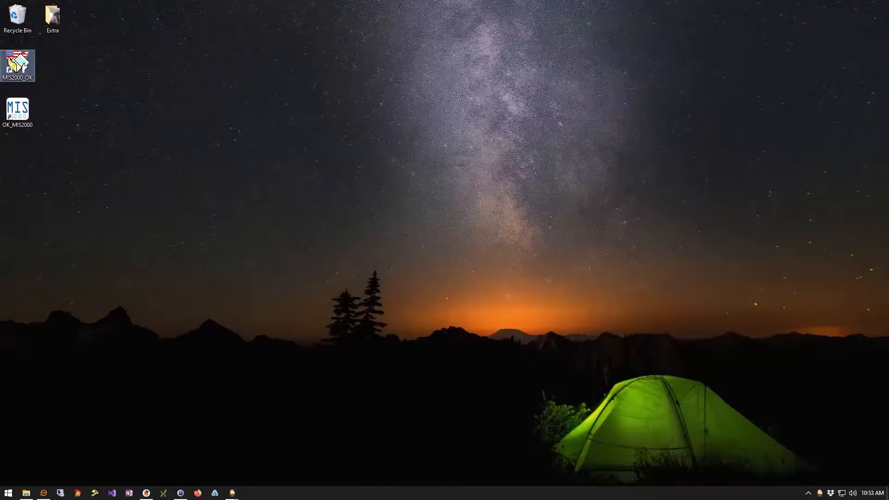
Change DBID from 0 to 1012 in the OK folder's MSEDDDB.INI and save it.
{"action": "left_click", "coordinate": [26, 493]}
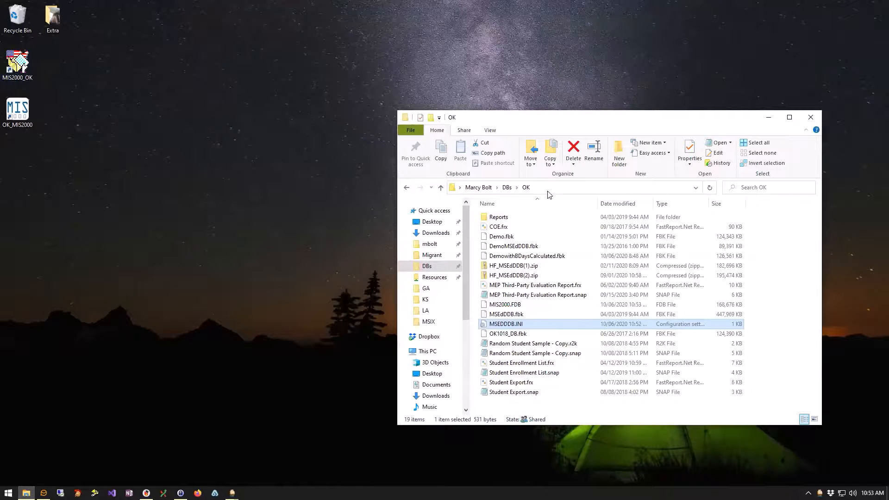
{"action": "double_click", "coordinate": [521, 323]}
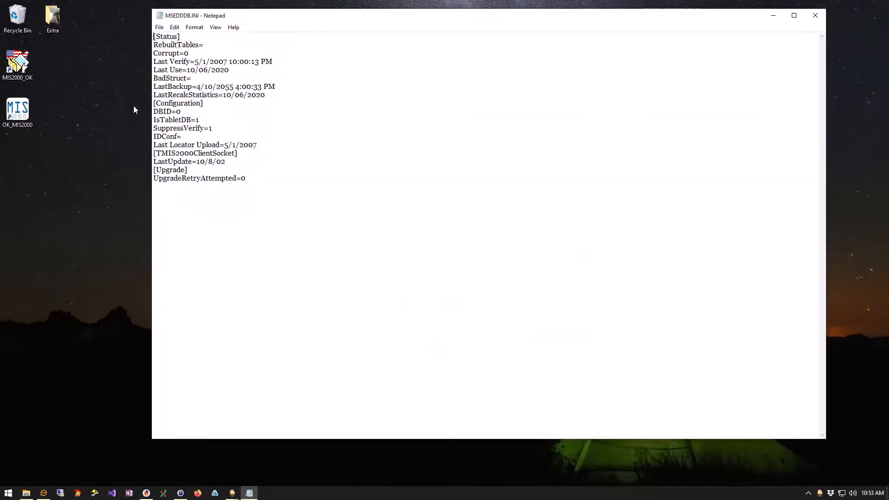
{"action": "left_click_drag", "start_coordinate": [177, 111], "coordinate": [182, 112]}
{"action": "type", "text": "1012"}
{"action": "key", "text": "ctrl+s"}
{"action": "key", "text": "alt+F4"}
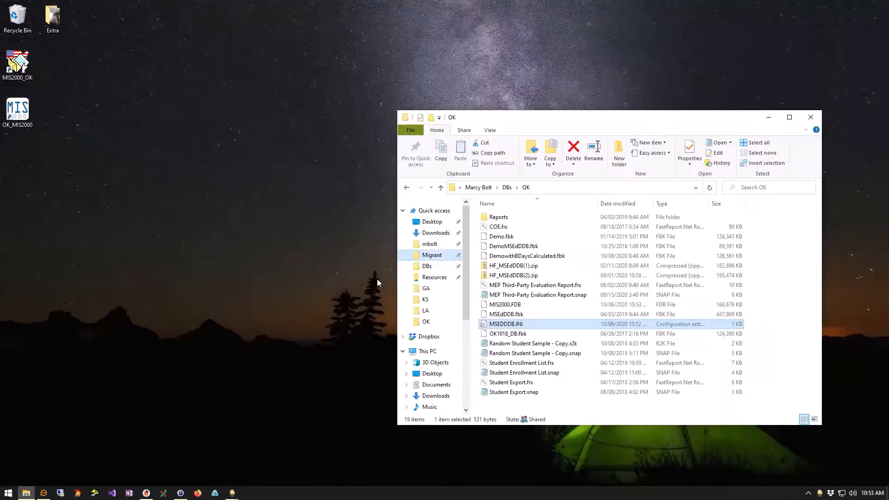
Relaunch MIS2000_OK on the OK1012 database and show its Procedures menu.
{"action": "left_click", "coordinate": [767, 122]}
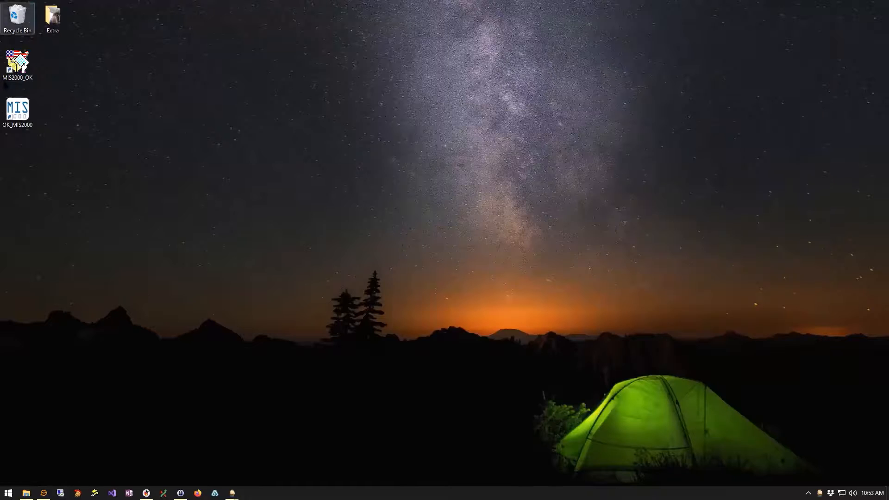
{"action": "double_click", "coordinate": [18, 64]}
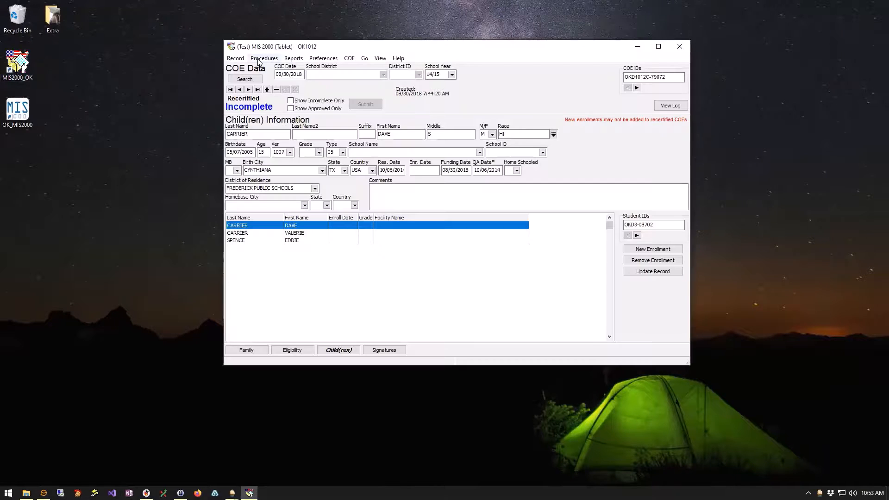
{"action": "left_click", "coordinate": [260, 59]}
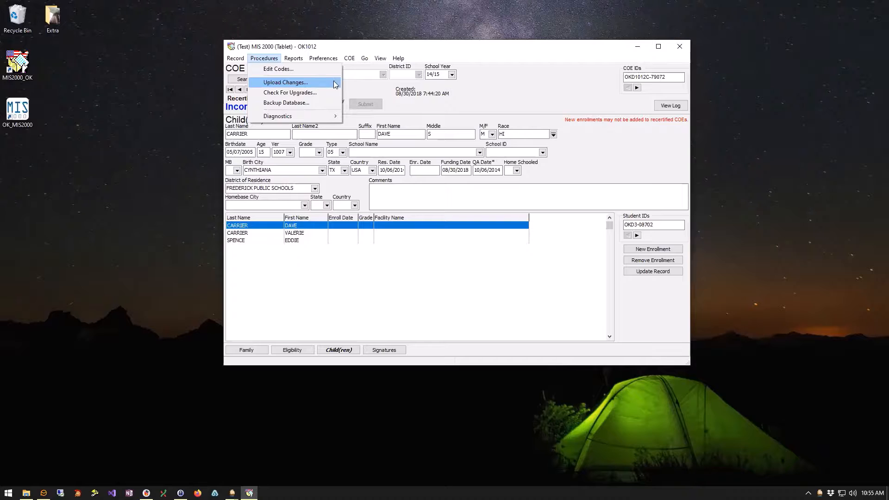
Dismiss the Procedures menu and nudge the program window slightly left and down.
{"action": "left_click", "coordinate": [525, 90]}
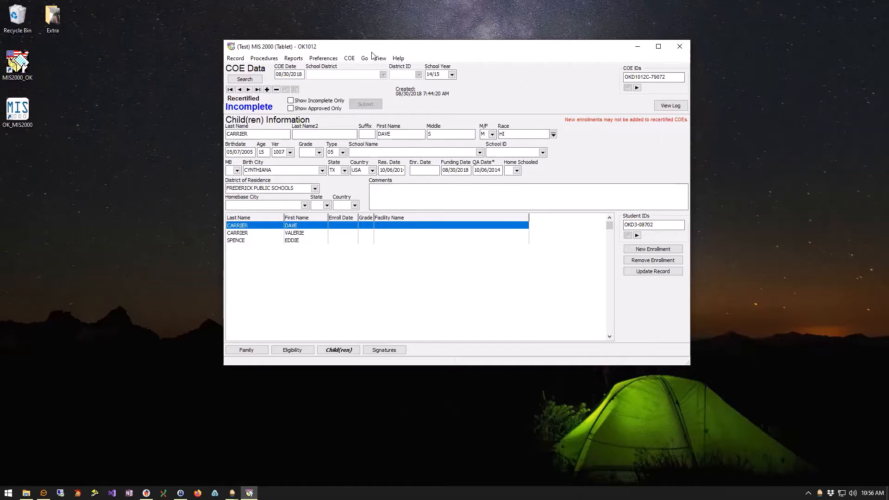
{"action": "left_click_drag", "start_coordinate": [372, 47], "coordinate": [369, 55]}
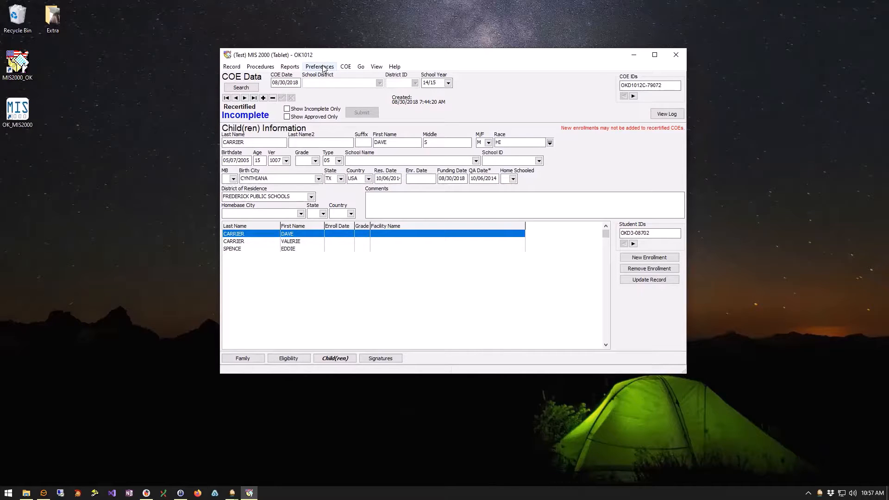
Queue the current record from Reports, cancel the print-queue date range prompt, and show Preferences.
{"action": "left_click", "coordinate": [289, 67]}
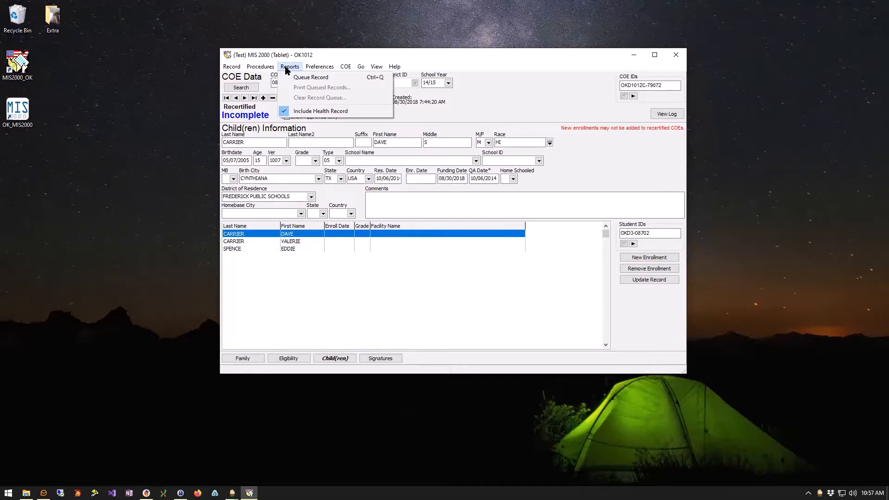
{"action": "left_click", "coordinate": [311, 79]}
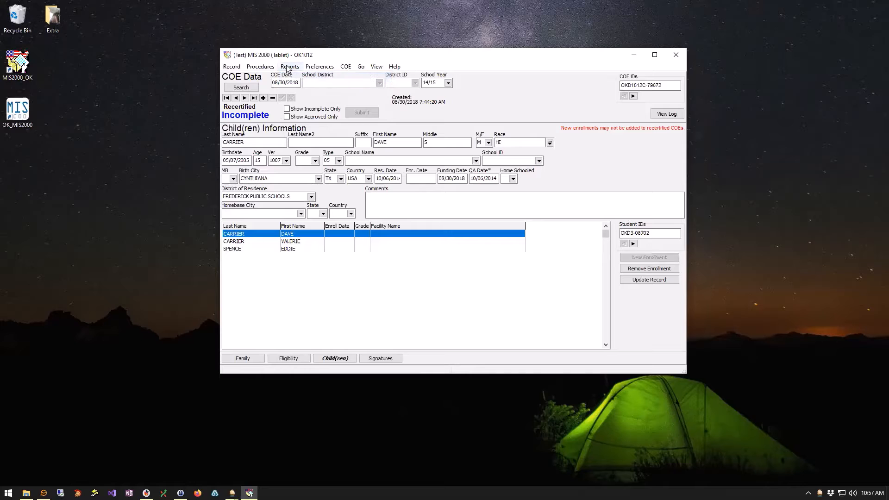
{"action": "left_click", "coordinate": [288, 68]}
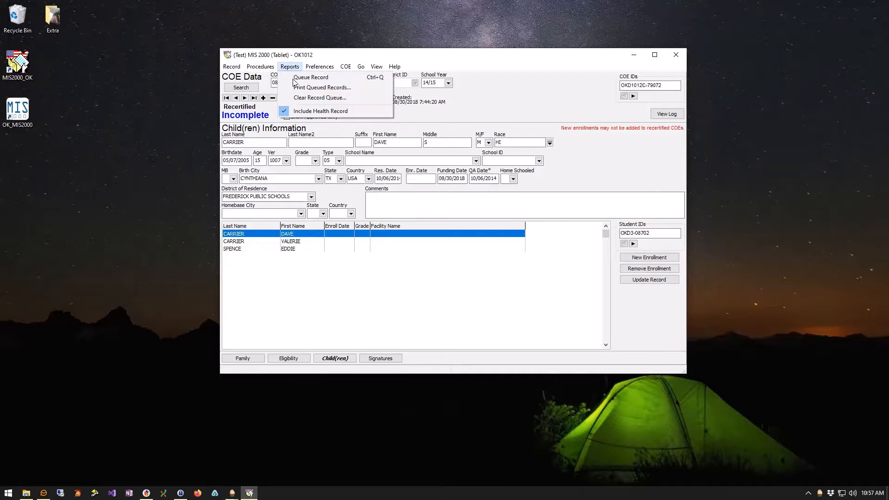
{"action": "left_click", "coordinate": [299, 88]}
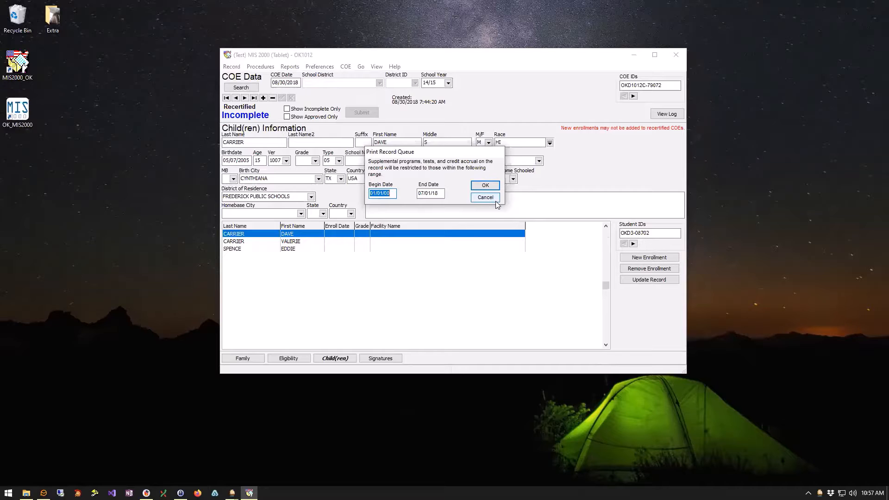
{"action": "left_click", "coordinate": [495, 199]}
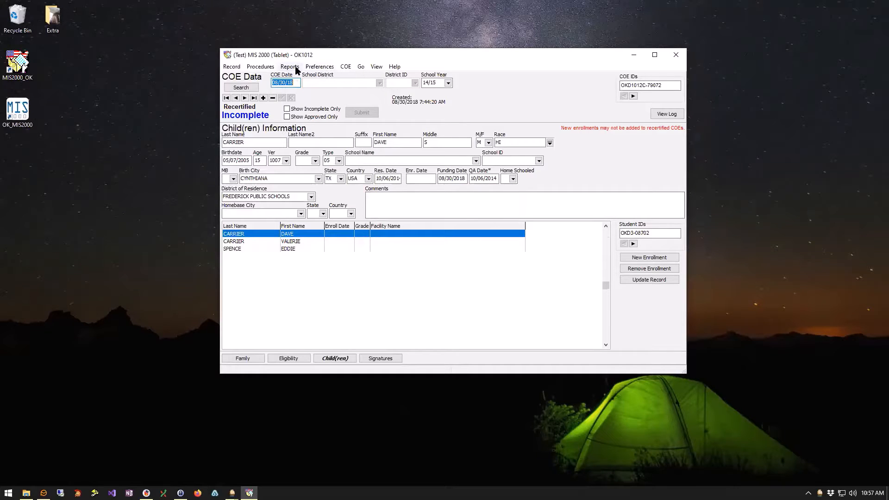
{"action": "left_click", "coordinate": [319, 68]}
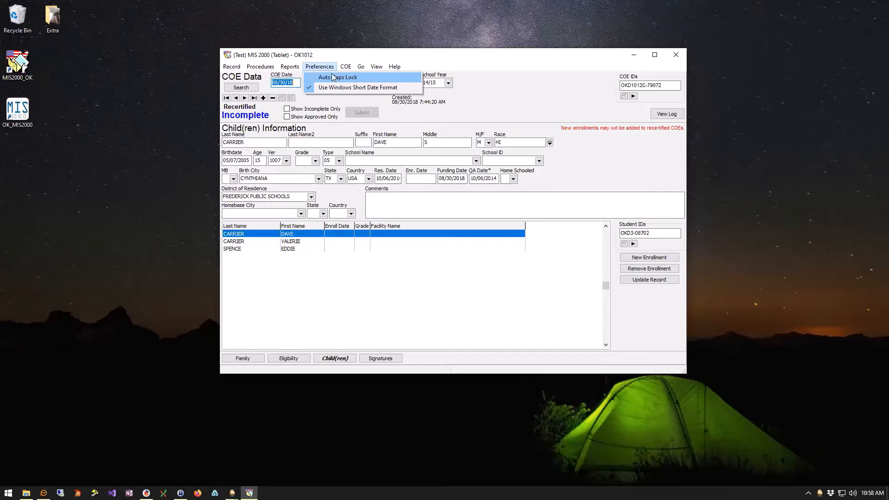
Queue the current COE and bring up the print preview of the COE queue.
{"action": "mouse_move", "coordinate": [343, 70]}
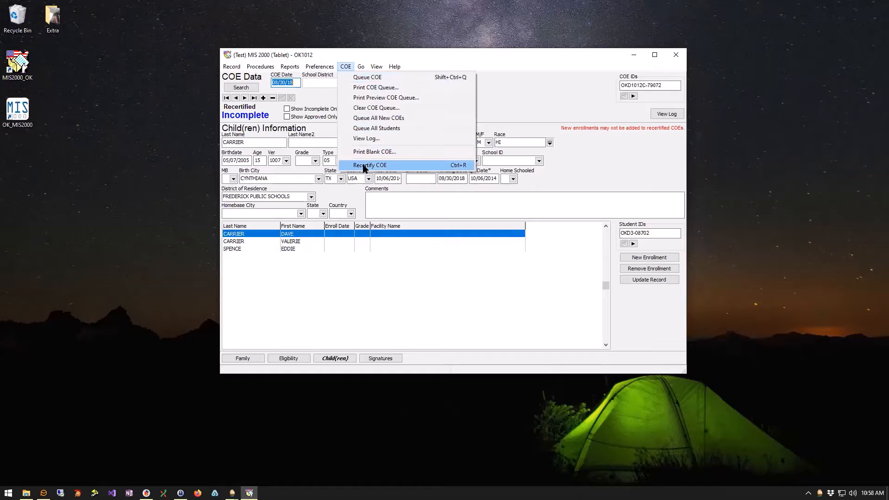
{"action": "left_click", "coordinate": [394, 77]}
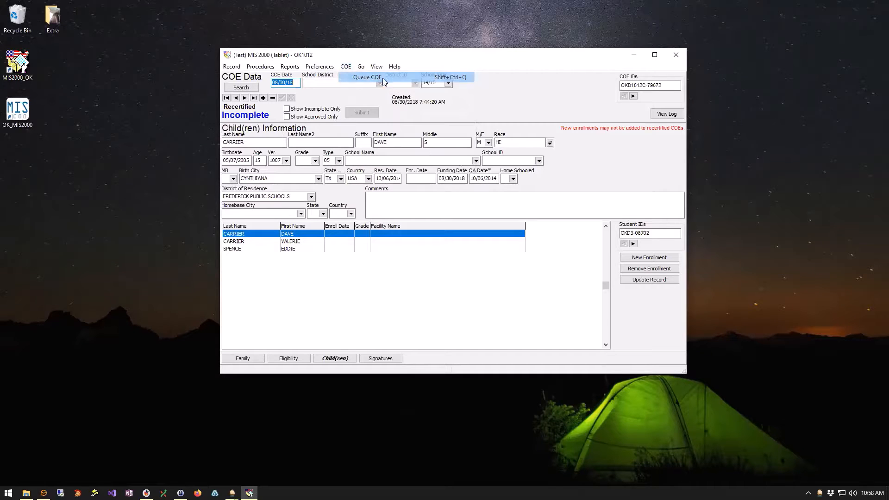
{"action": "left_click", "coordinate": [346, 67]}
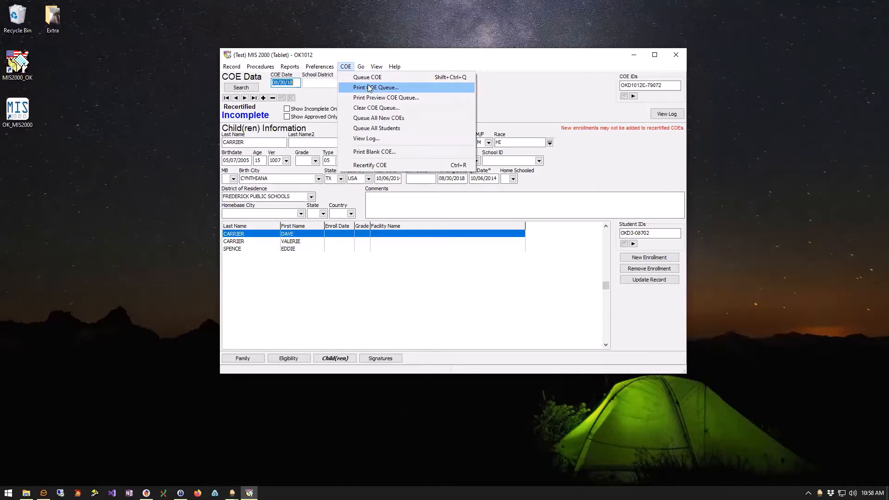
{"action": "left_click", "coordinate": [404, 99]}
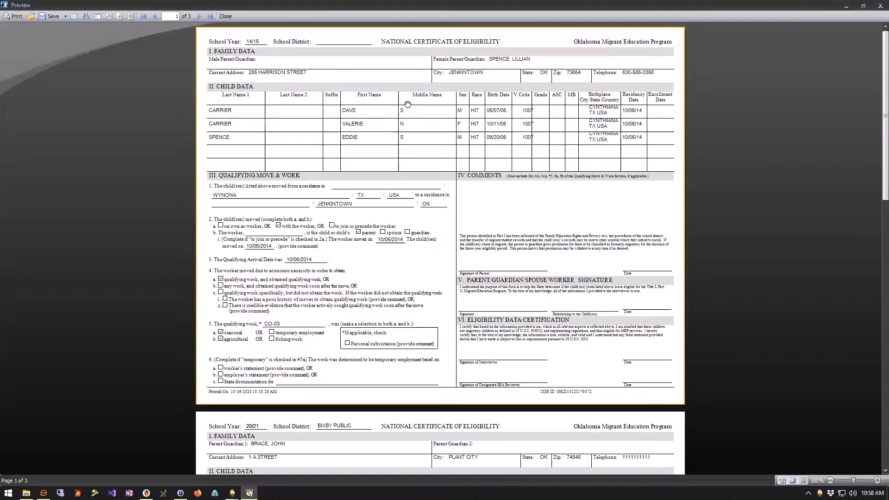
Check the preview's Adobe Acrobat PDF export option and cancel it without saving.
{"action": "scroll", "coordinate": [403, 285], "scroll_direction": "down", "scroll_amount": 4}
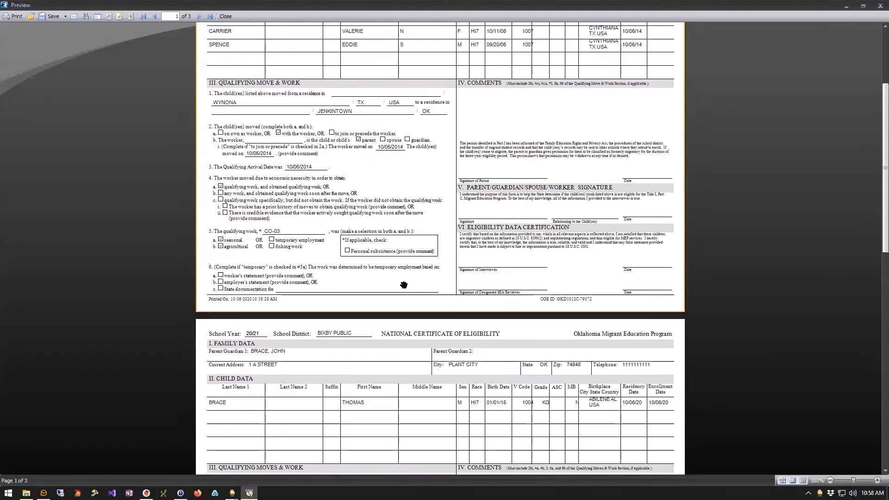
{"action": "scroll", "coordinate": [404, 286], "scroll_direction": "up", "scroll_amount": 4}
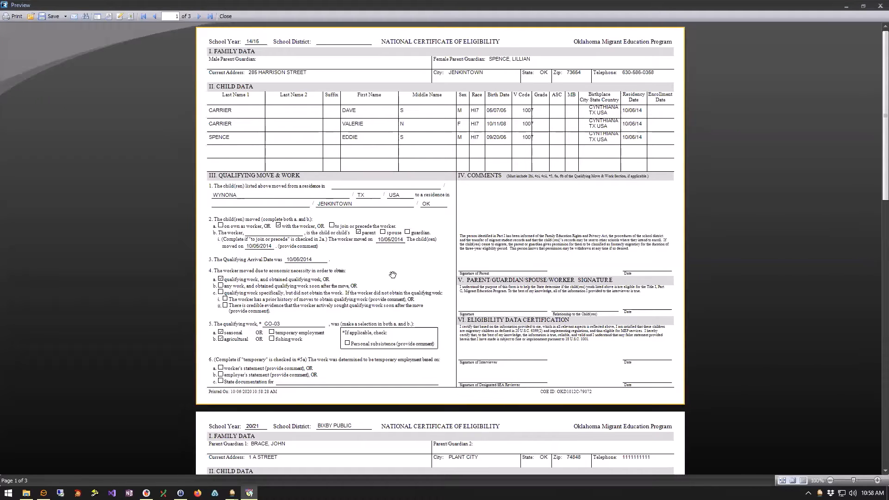
{"action": "left_click", "coordinate": [57, 18]}
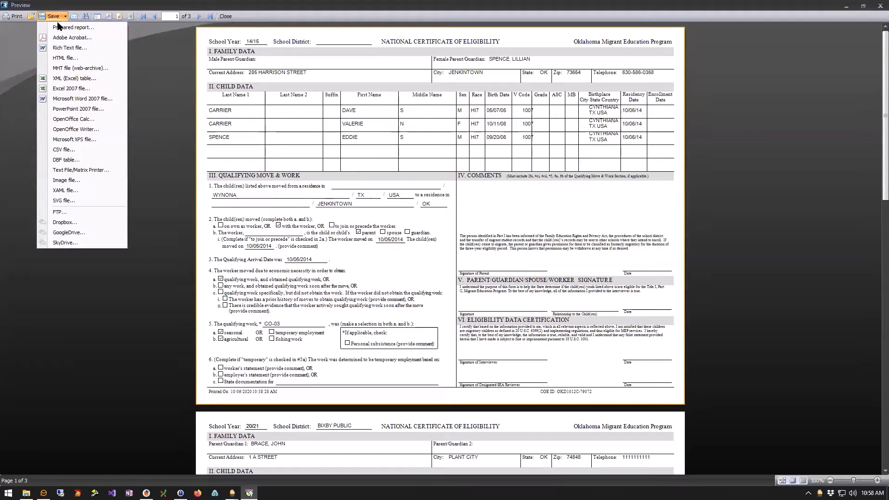
{"action": "left_click", "coordinate": [88, 41]}
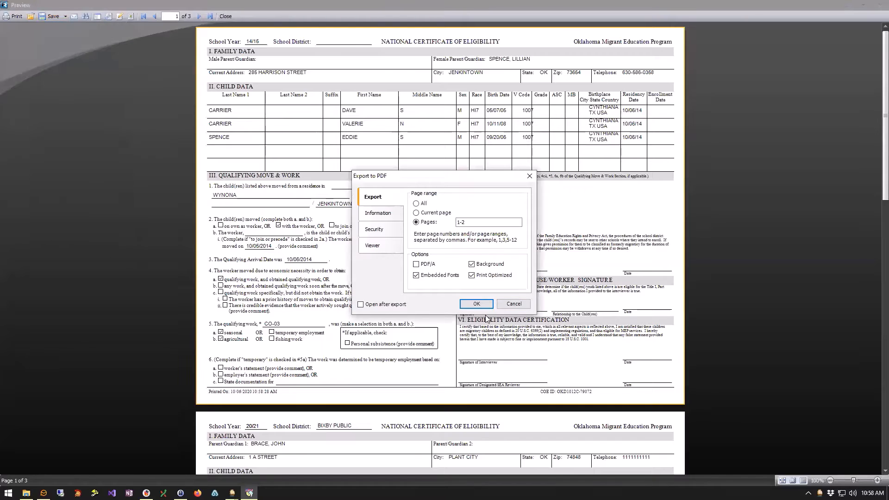
{"action": "left_click", "coordinate": [526, 303]}
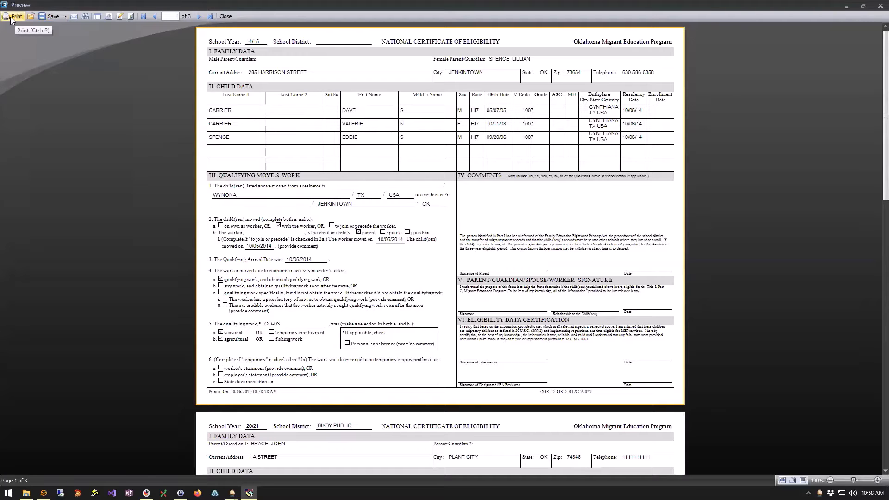
Scroll through the queued certificate pages and close the print preview.
{"action": "scroll", "coordinate": [352, 243], "scroll_direction": "down", "scroll_amount": 5}
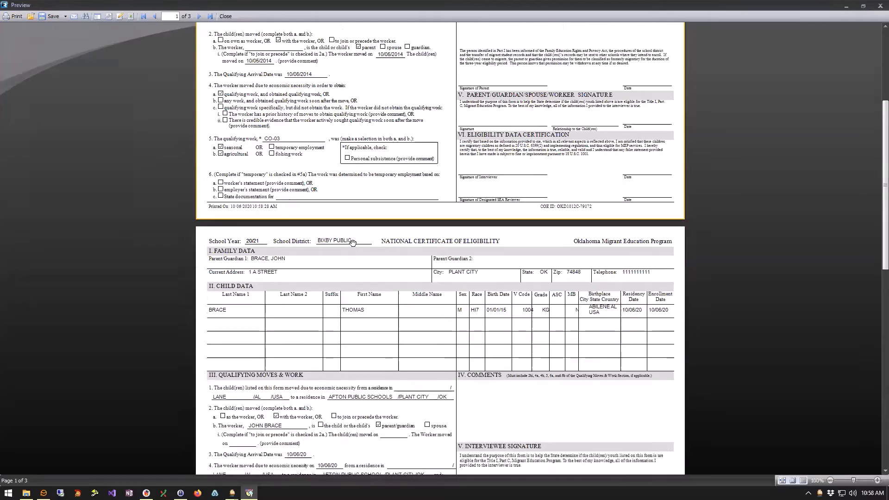
{"action": "scroll", "coordinate": [352, 243], "scroll_direction": "down", "scroll_amount": 12}
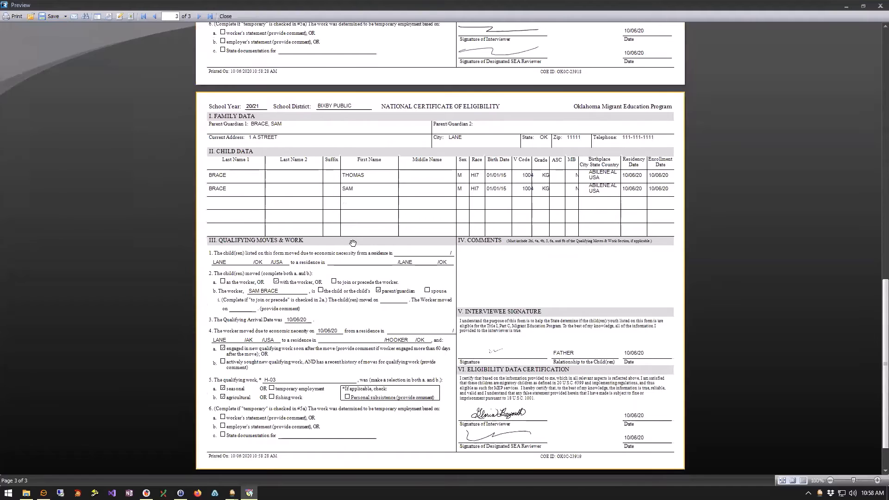
{"action": "scroll", "coordinate": [353, 243], "scroll_direction": "up", "scroll_amount": 15}
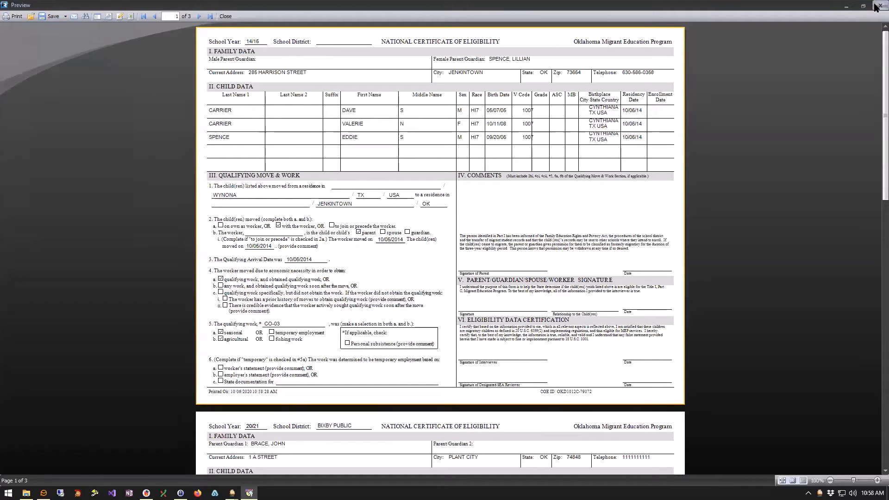
{"action": "scroll", "coordinate": [516, 273], "scroll_direction": "down", "scroll_amount": 1}
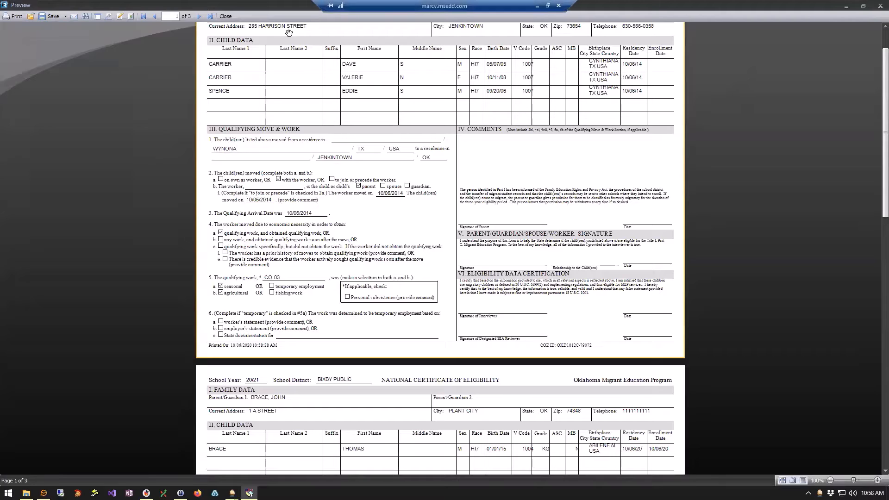
{"action": "left_click", "coordinate": [227, 17]}
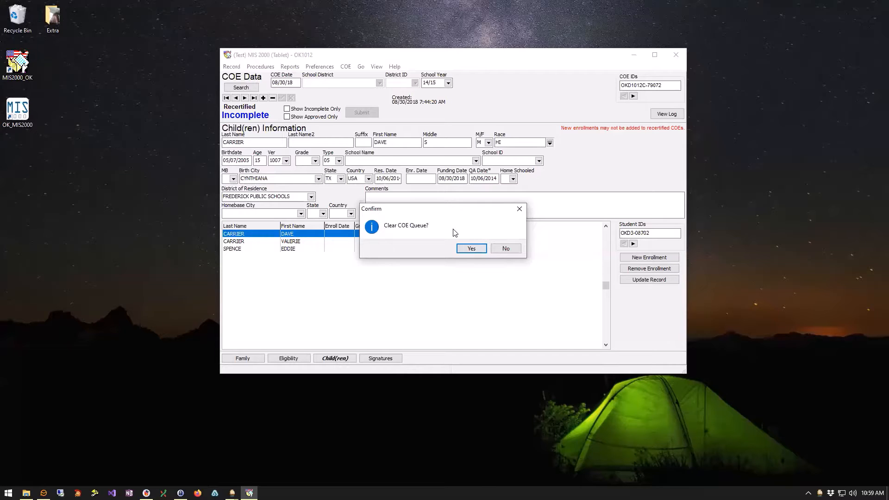
Confirm clearing the COE queue with Yes and reopen the COE menu.
{"action": "left_click", "coordinate": [472, 249]}
{"action": "left_click", "coordinate": [346, 67]}
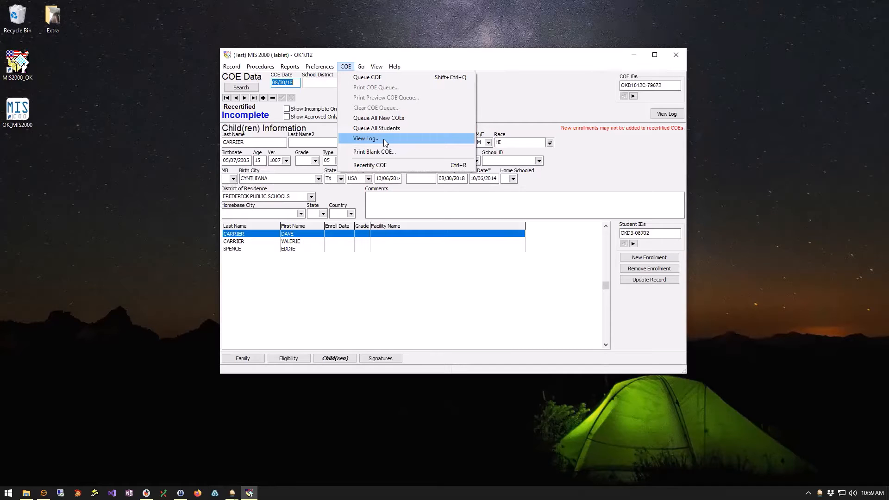
{"action": "left_click", "coordinate": [384, 138]}
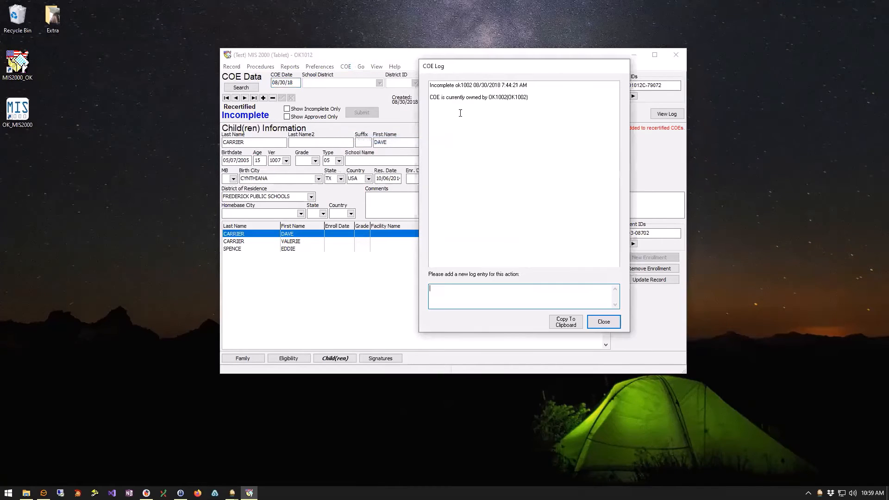
{"action": "left_click", "coordinate": [614, 324]}
{"action": "left_click", "coordinate": [347, 68]}
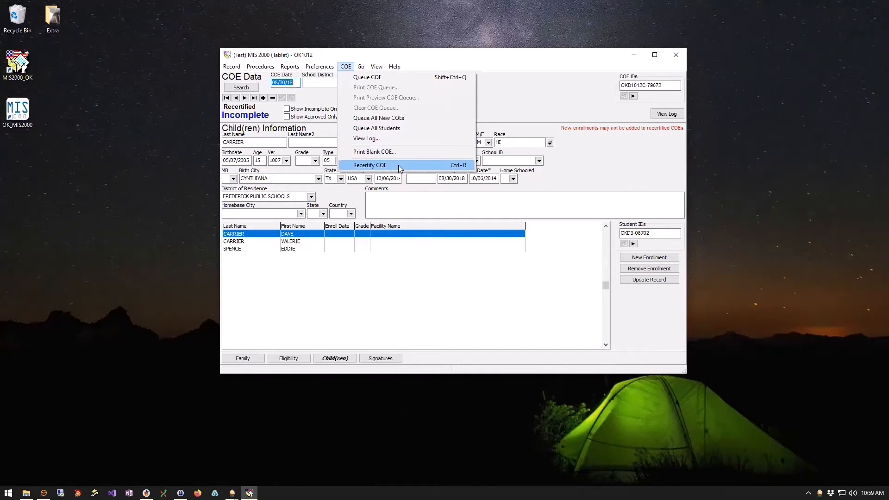
Show only approved COEs, go to the last one (Afton Public Schools, 10/06/2020), and recertify it.
{"action": "left_click", "coordinate": [287, 118]}
{"action": "left_click", "coordinate": [346, 67]}
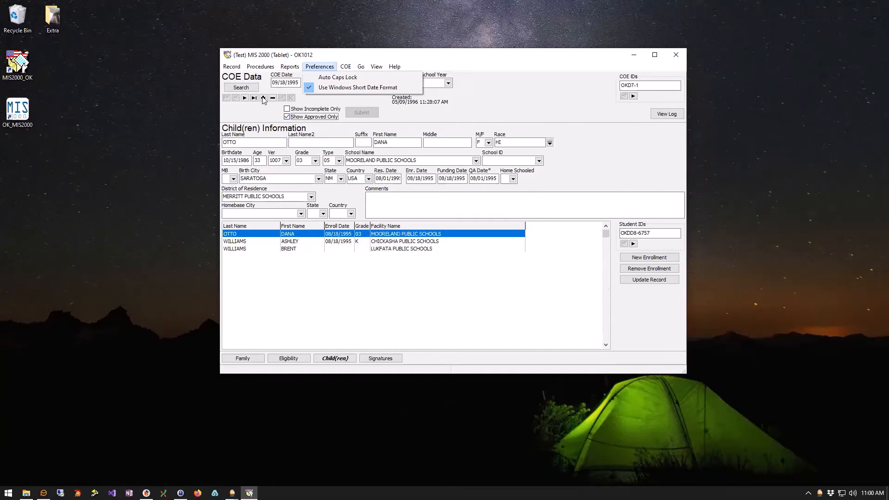
{"action": "left_click", "coordinate": [254, 98]}
{"action": "left_click", "coordinate": [345, 67]}
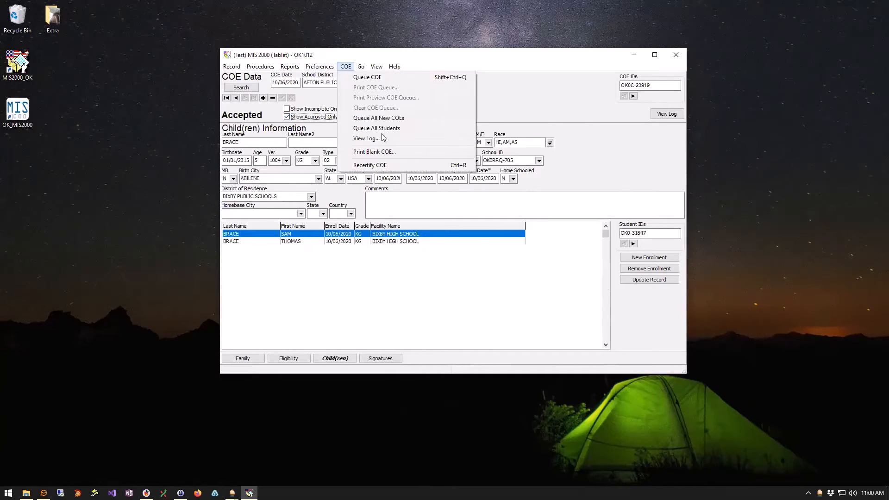
{"action": "left_click", "coordinate": [390, 165]}
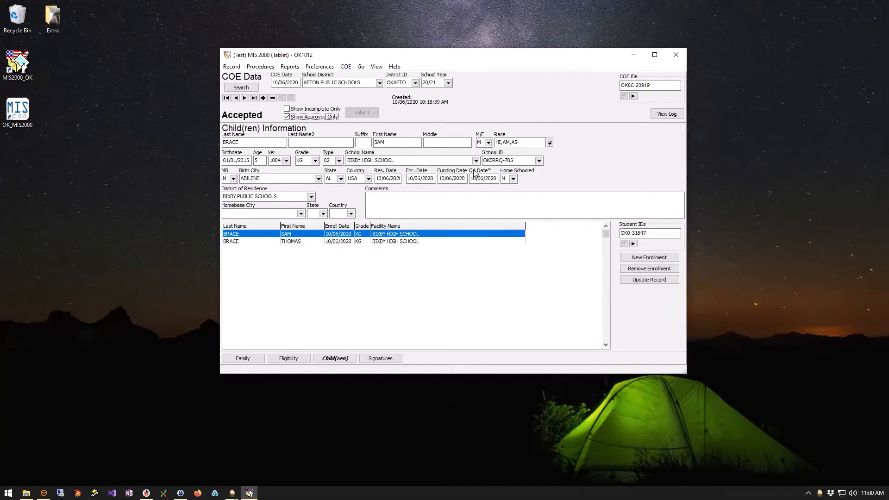